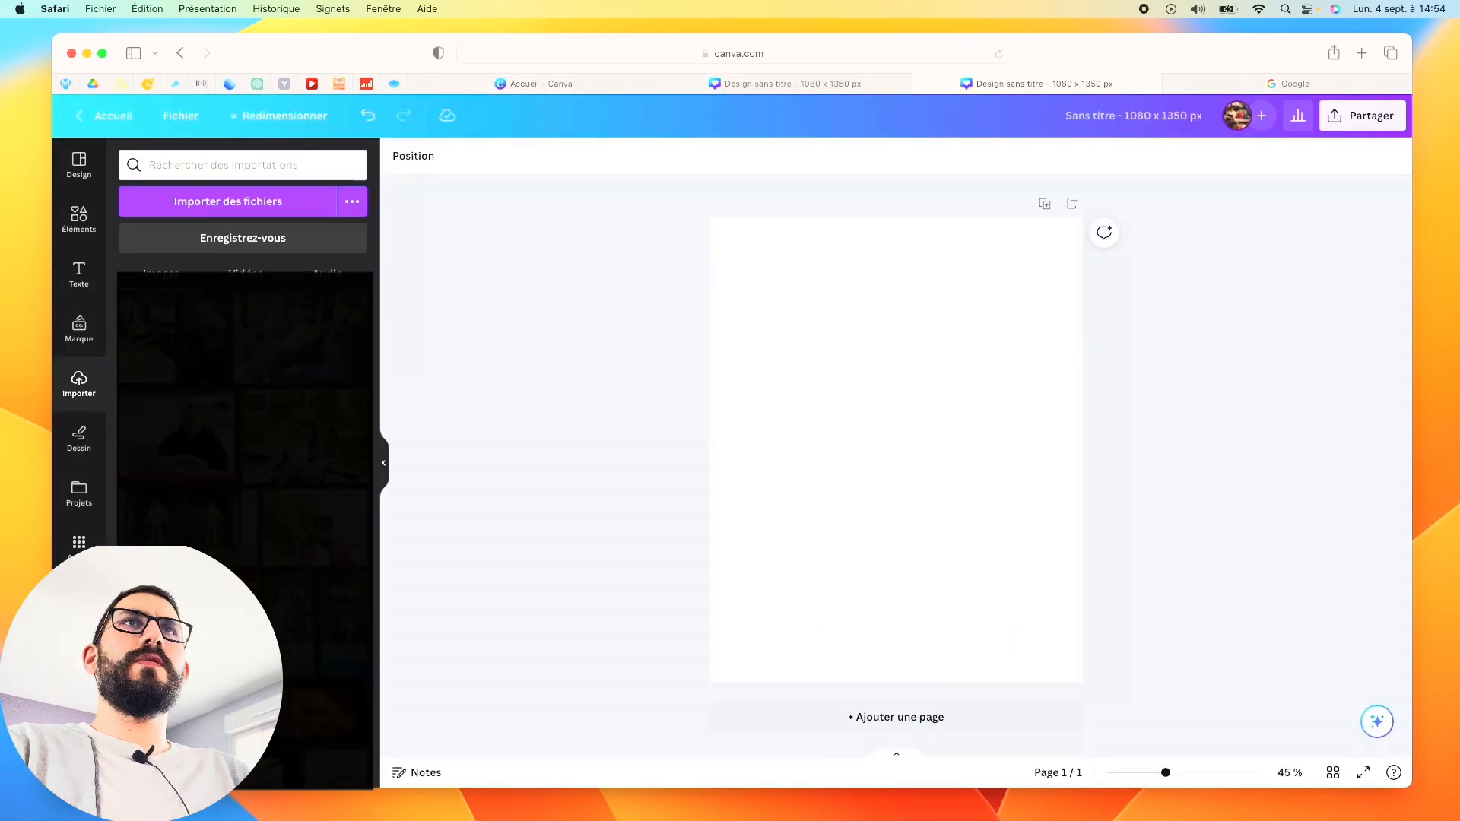
# Step: Place the uploaded photo of the man drinking coffee on the first page and add a second page
pyautogui.scroll(-5, 243, 532)
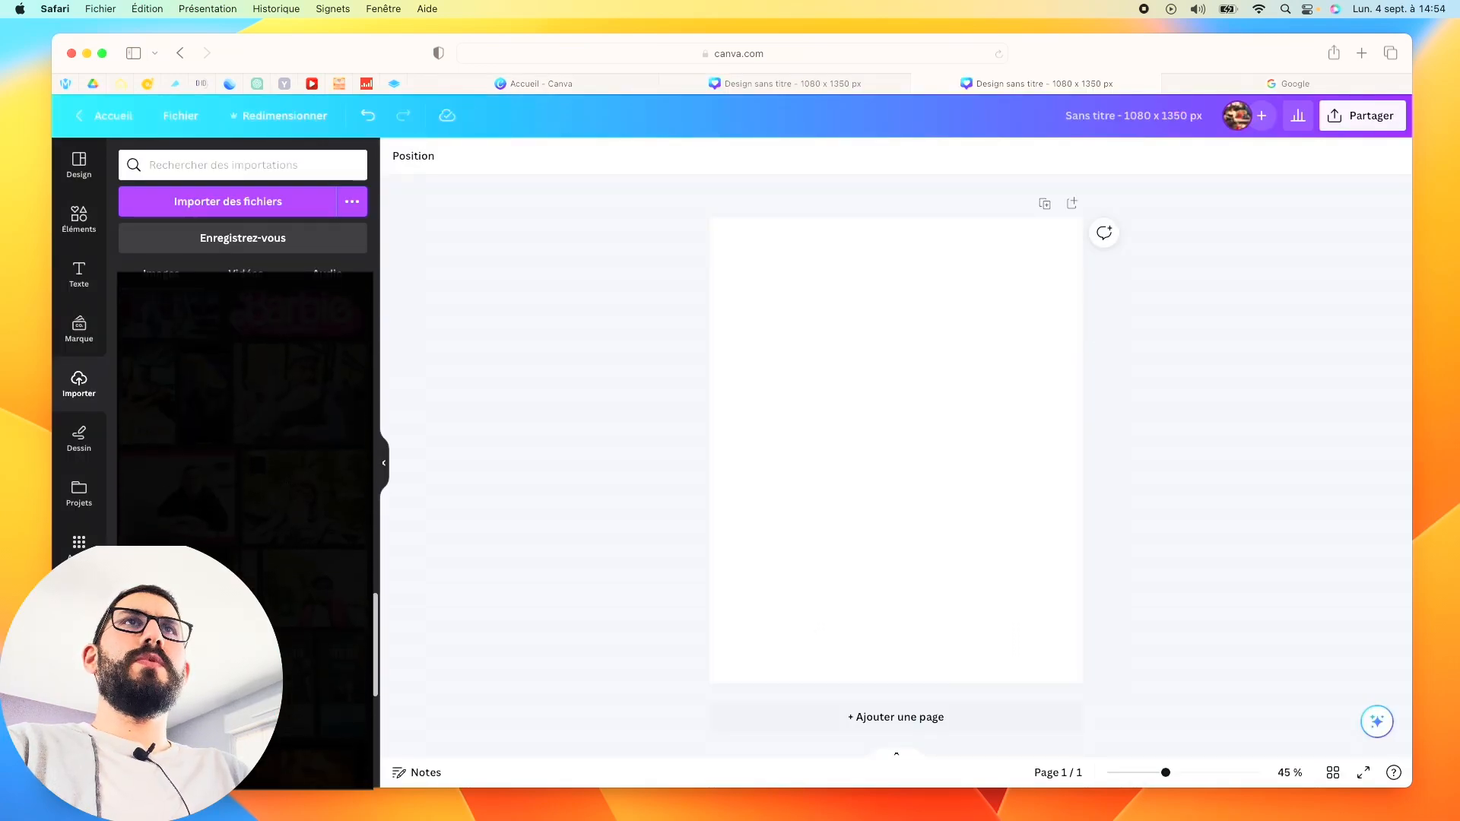
pyautogui.scroll(-2, 244, 494)
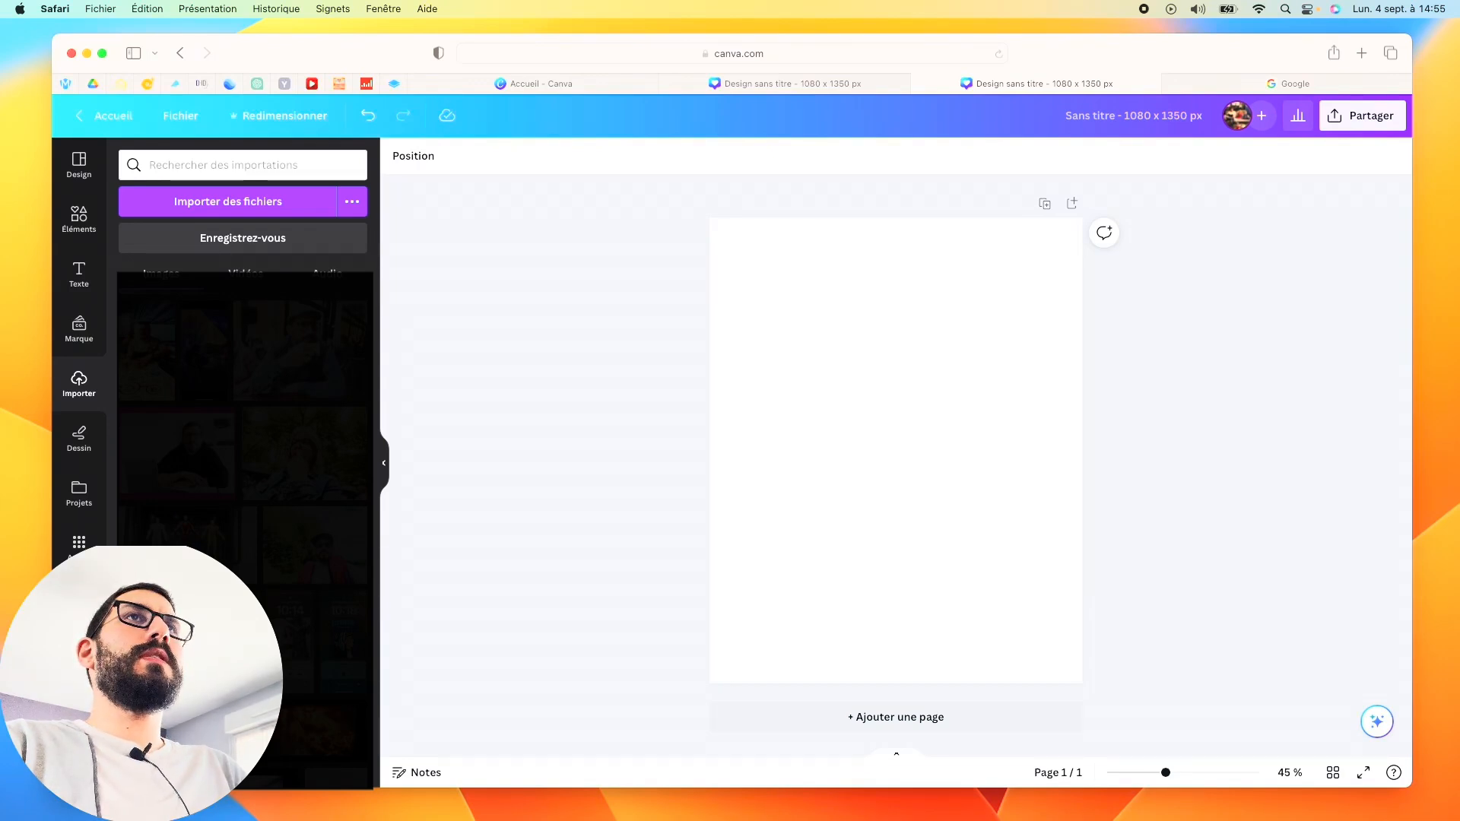
pyautogui.click(300, 351)
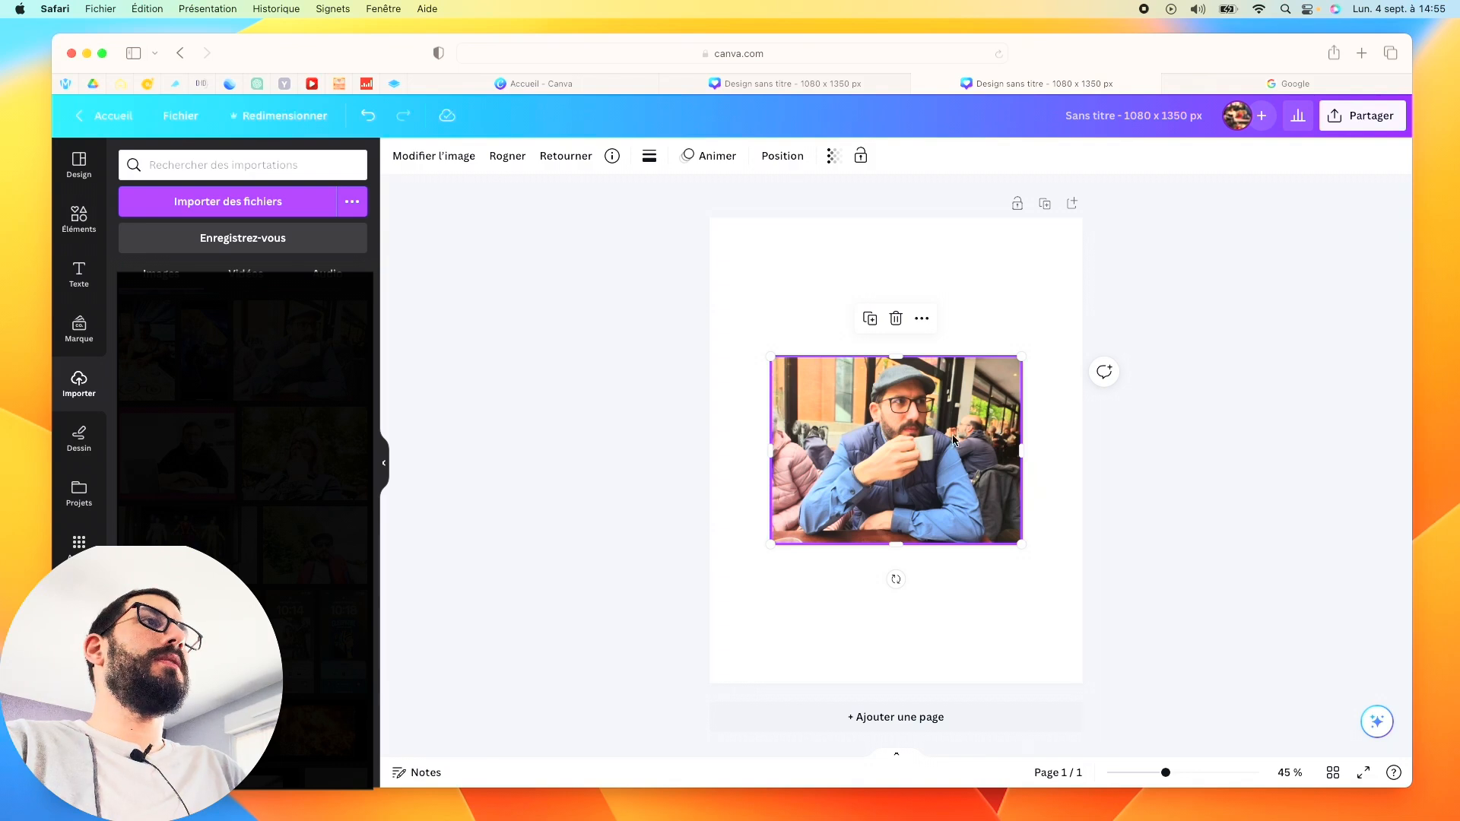
pyautogui.click(932, 720)
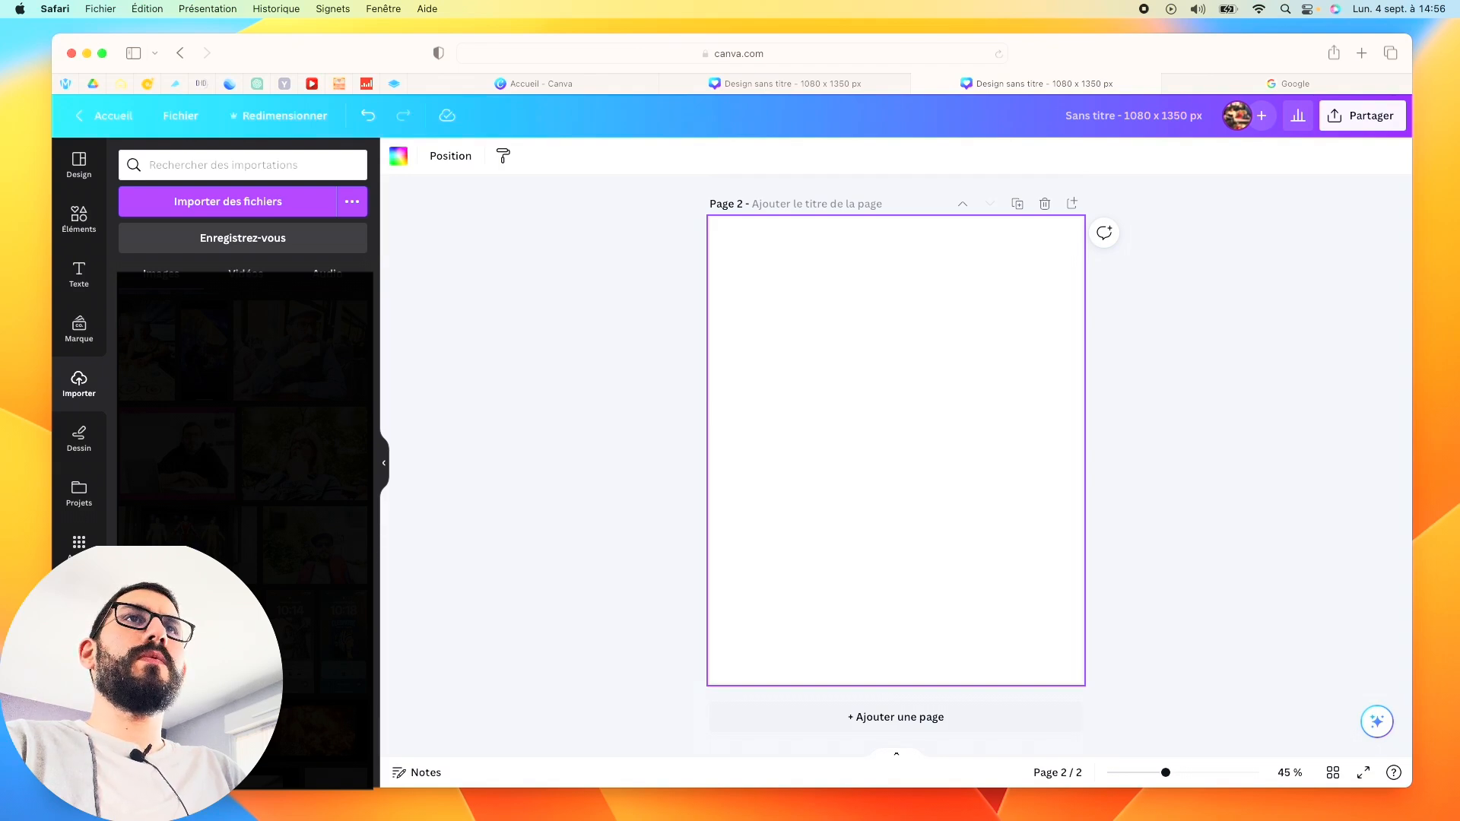
pyautogui.press('super+v')
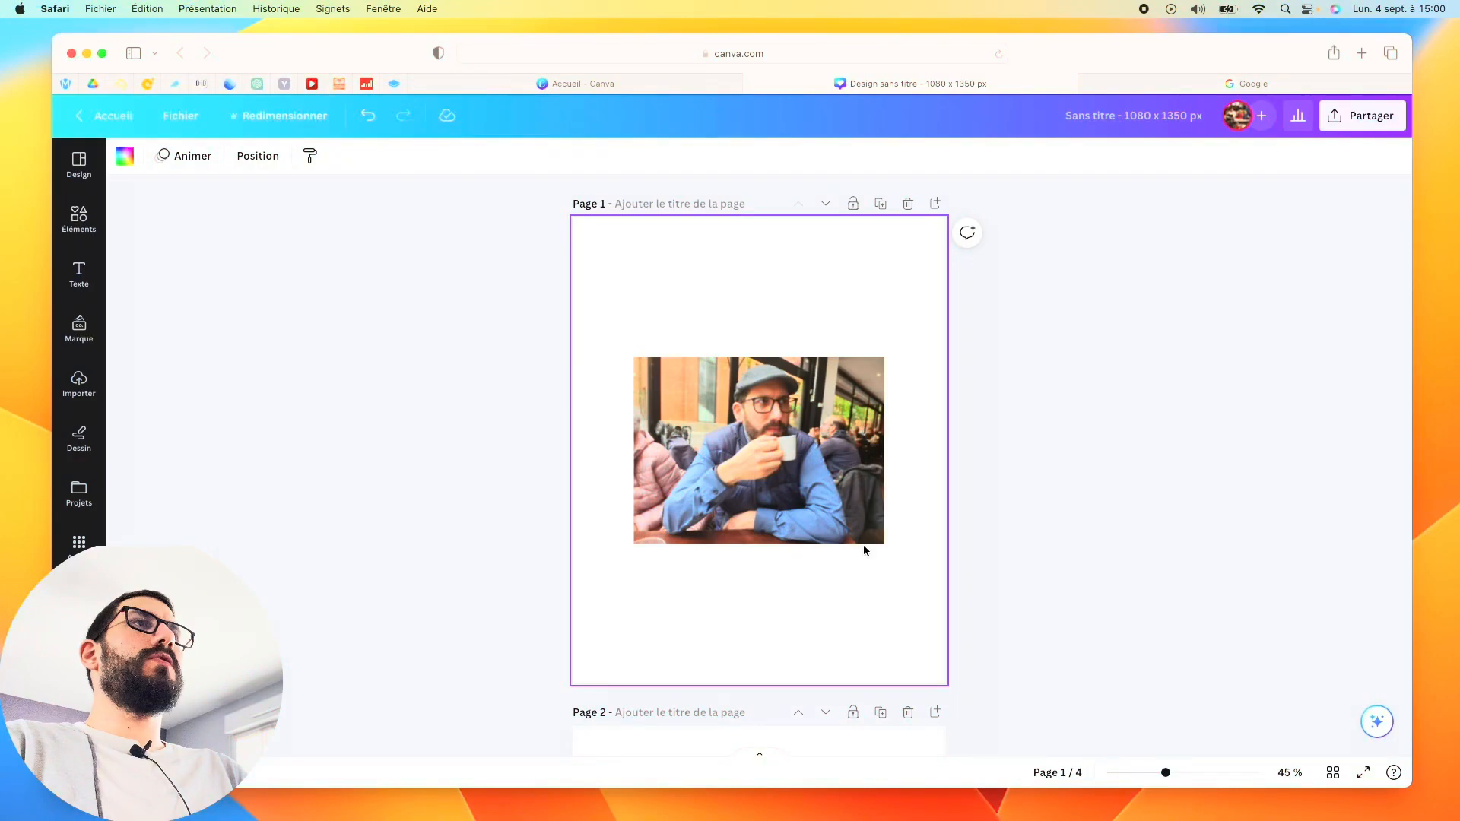
# Step: Duplicate the café photo on page 1 and arrange the two copies one above the other
pyautogui.click(761, 425)
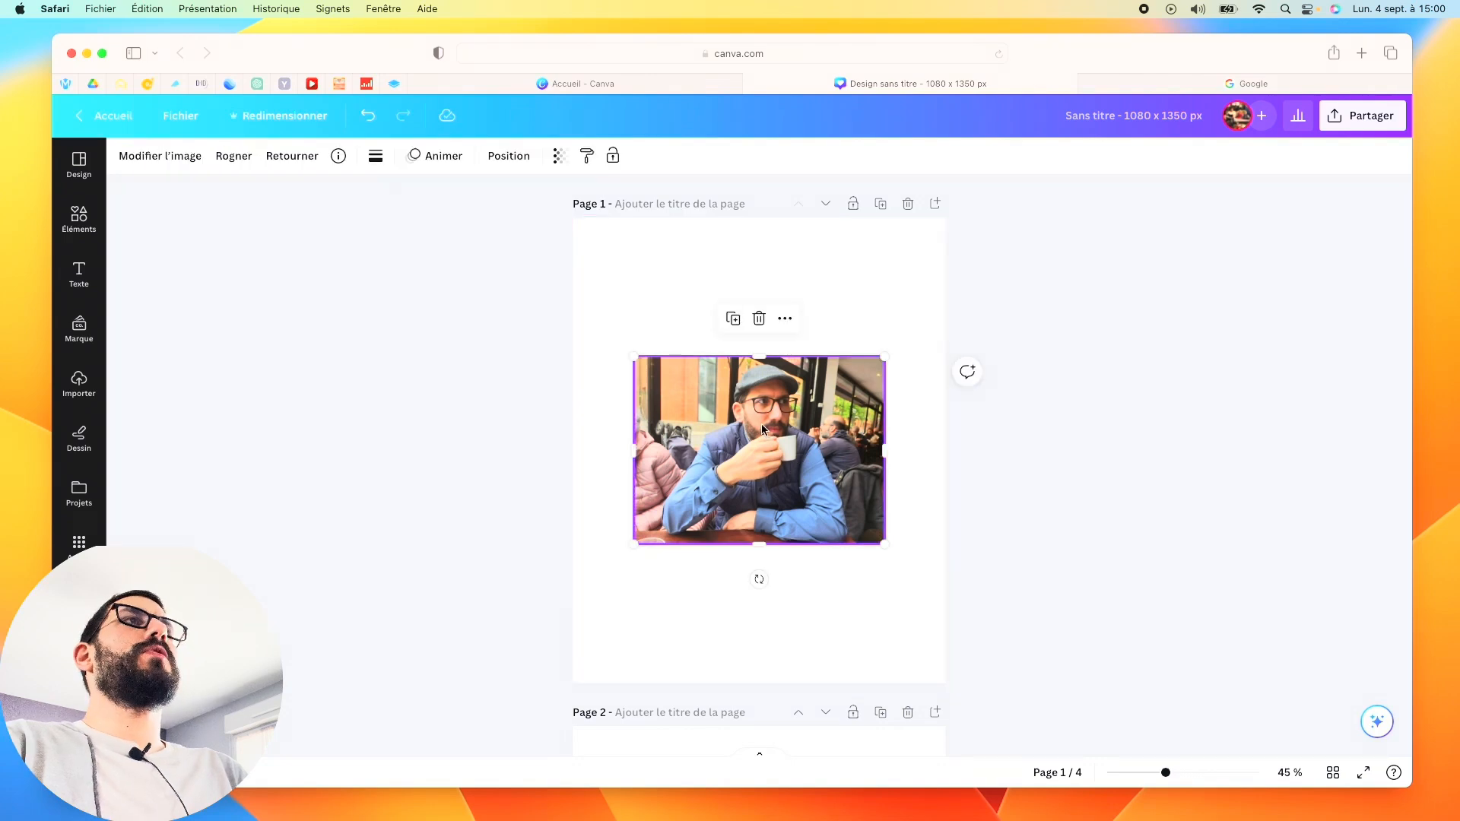
pyautogui.click(734, 322)
pyautogui.moveTo(760, 466); pyautogui.dragTo(769, 579)
pyautogui.click(770, 536)
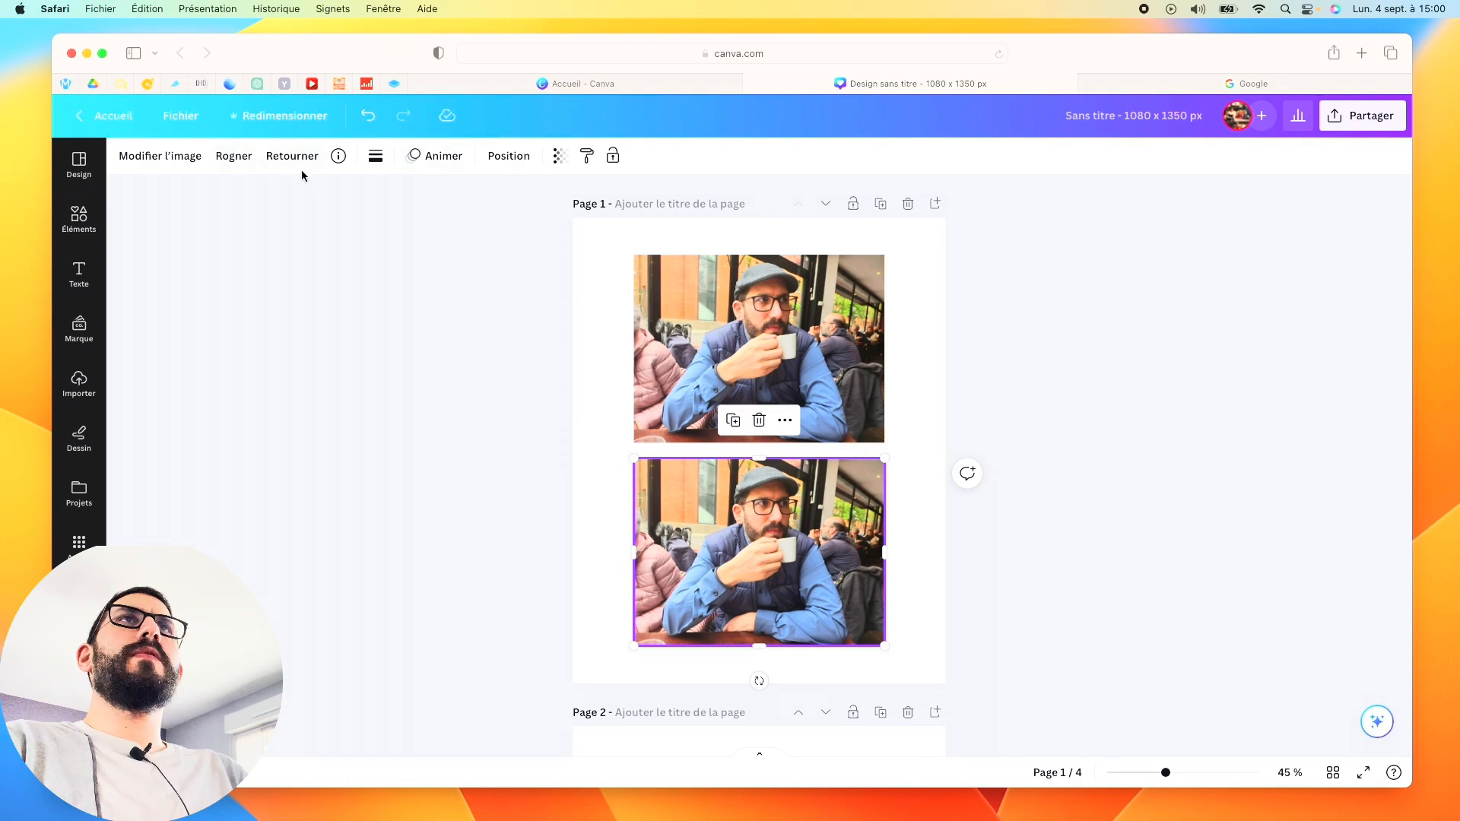
# Step: Apply a black-and-white filter to the lower café photo and set its intensity to 39
pyautogui.click(178, 158)
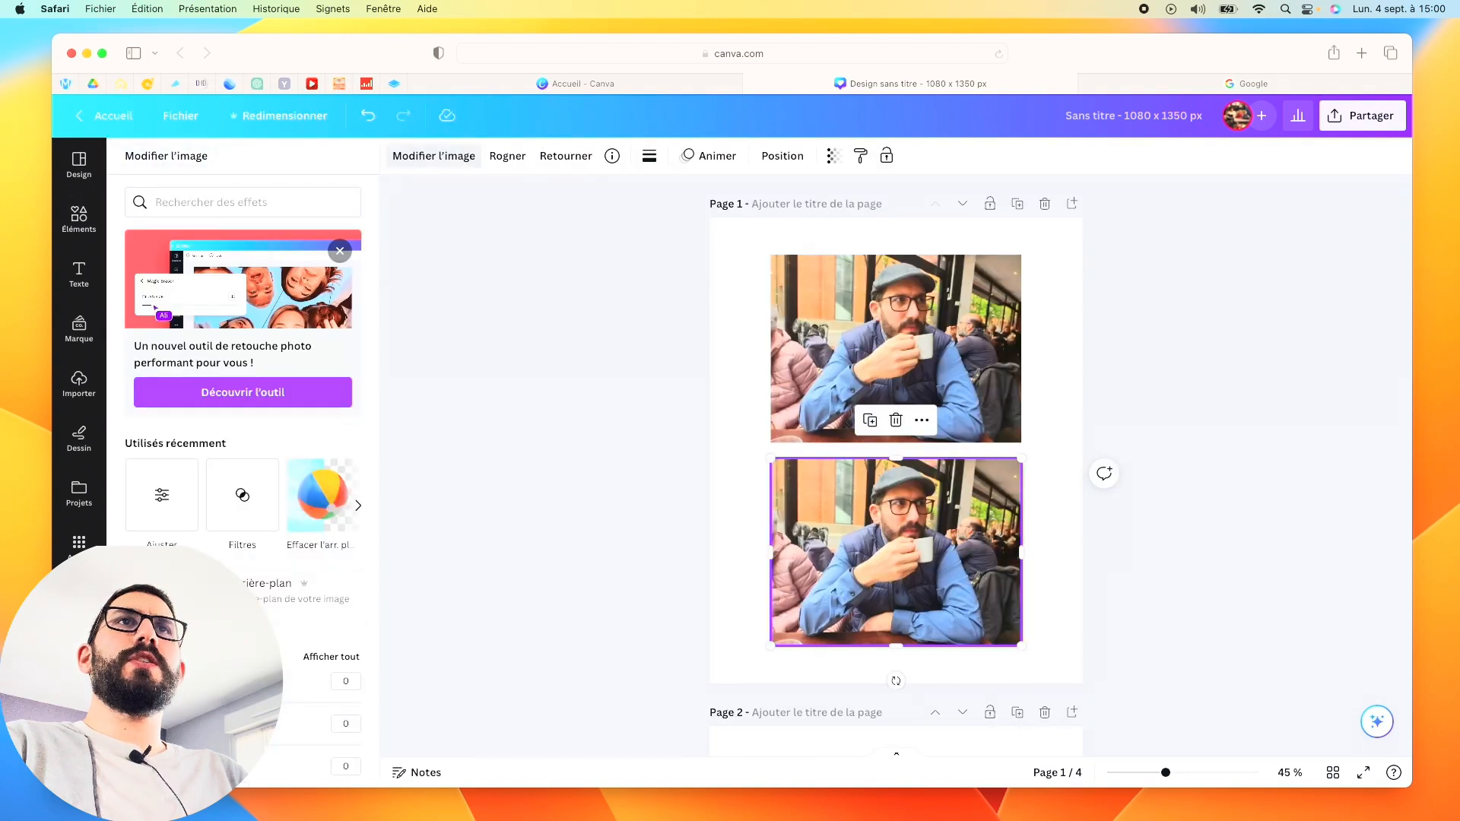
pyautogui.scroll(-5, 243, 380)
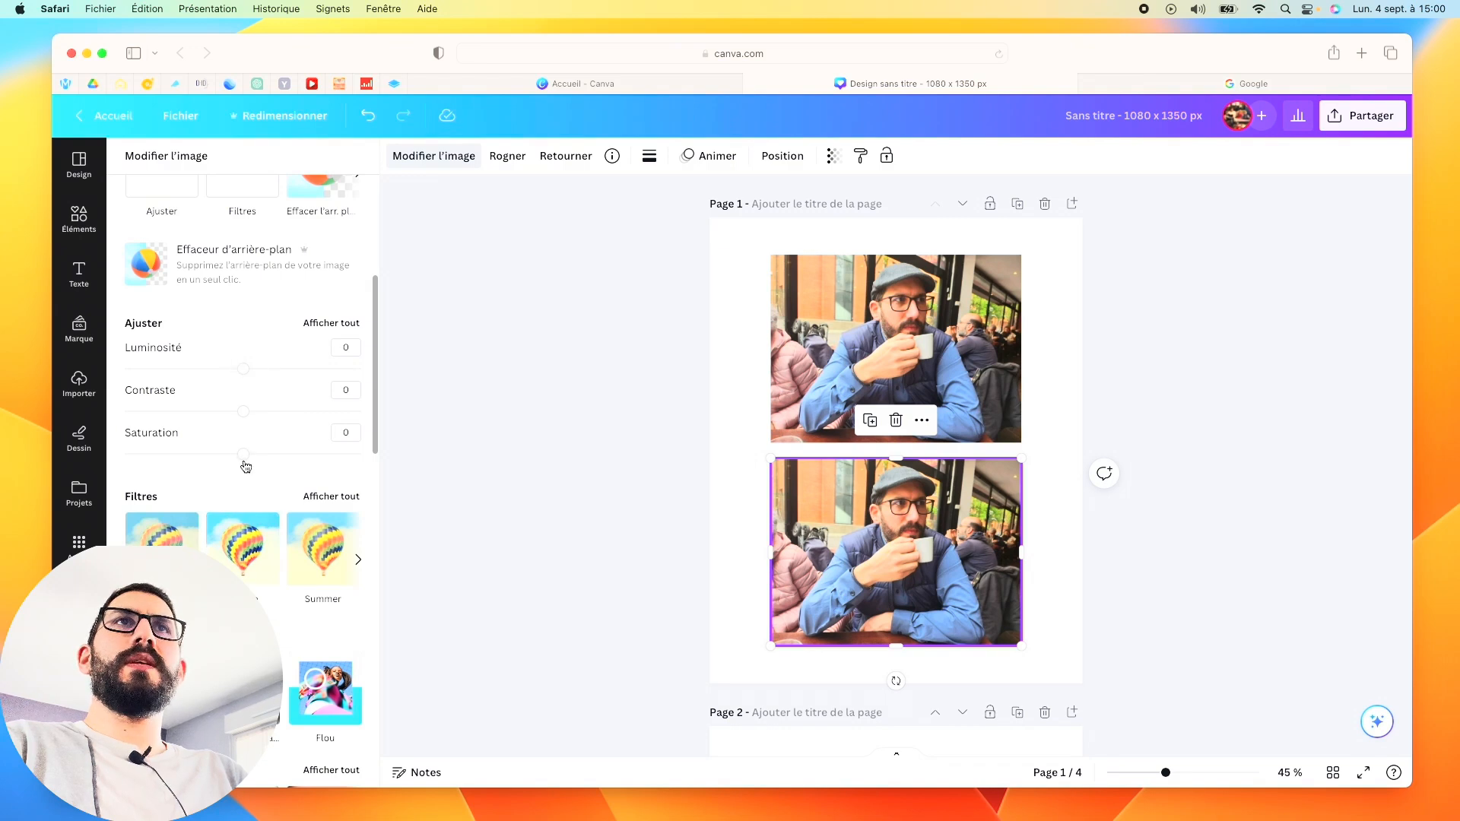
pyautogui.click(346, 498)
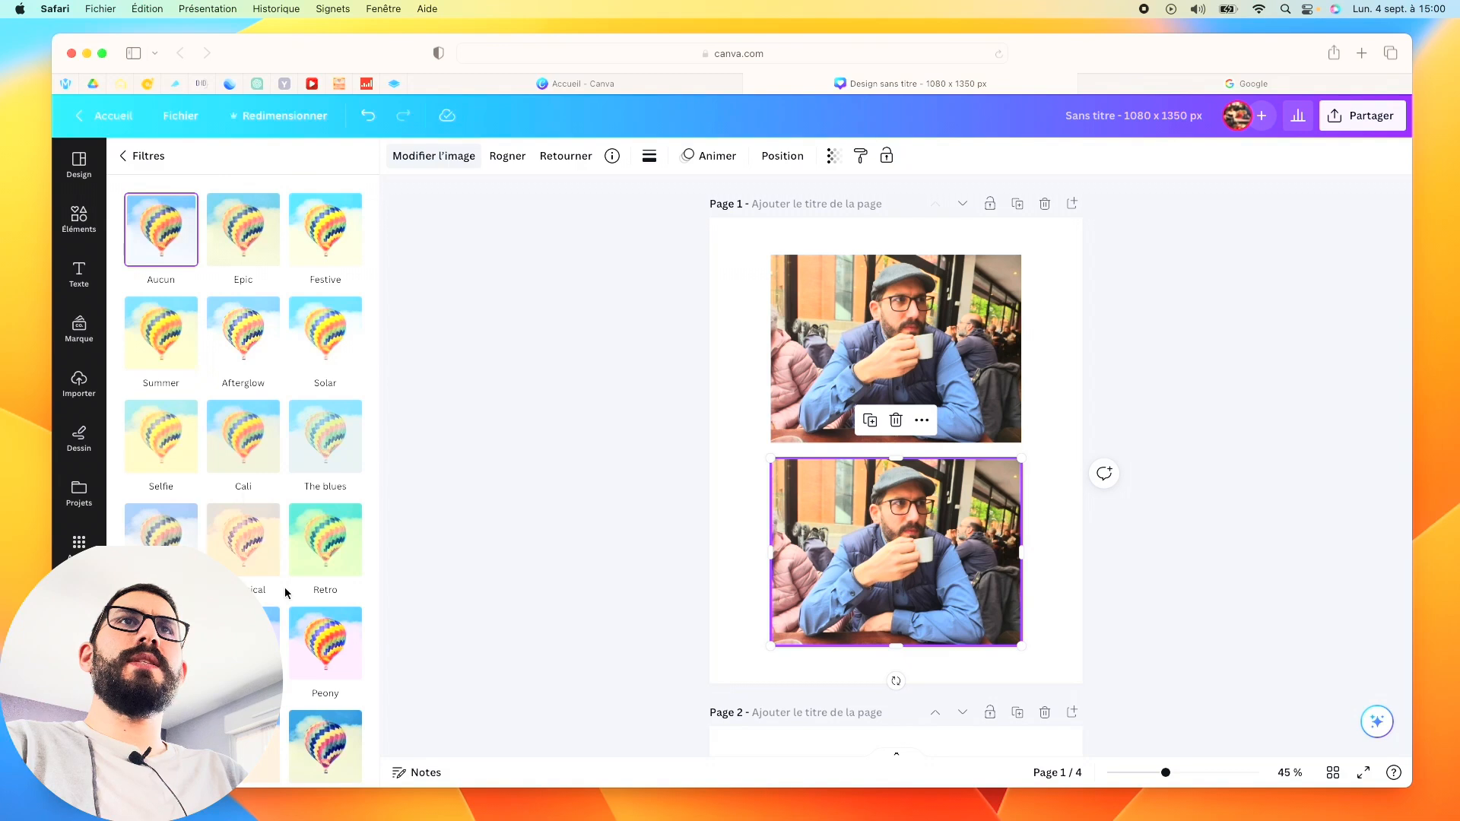
pyautogui.scroll(-3, 284, 587)
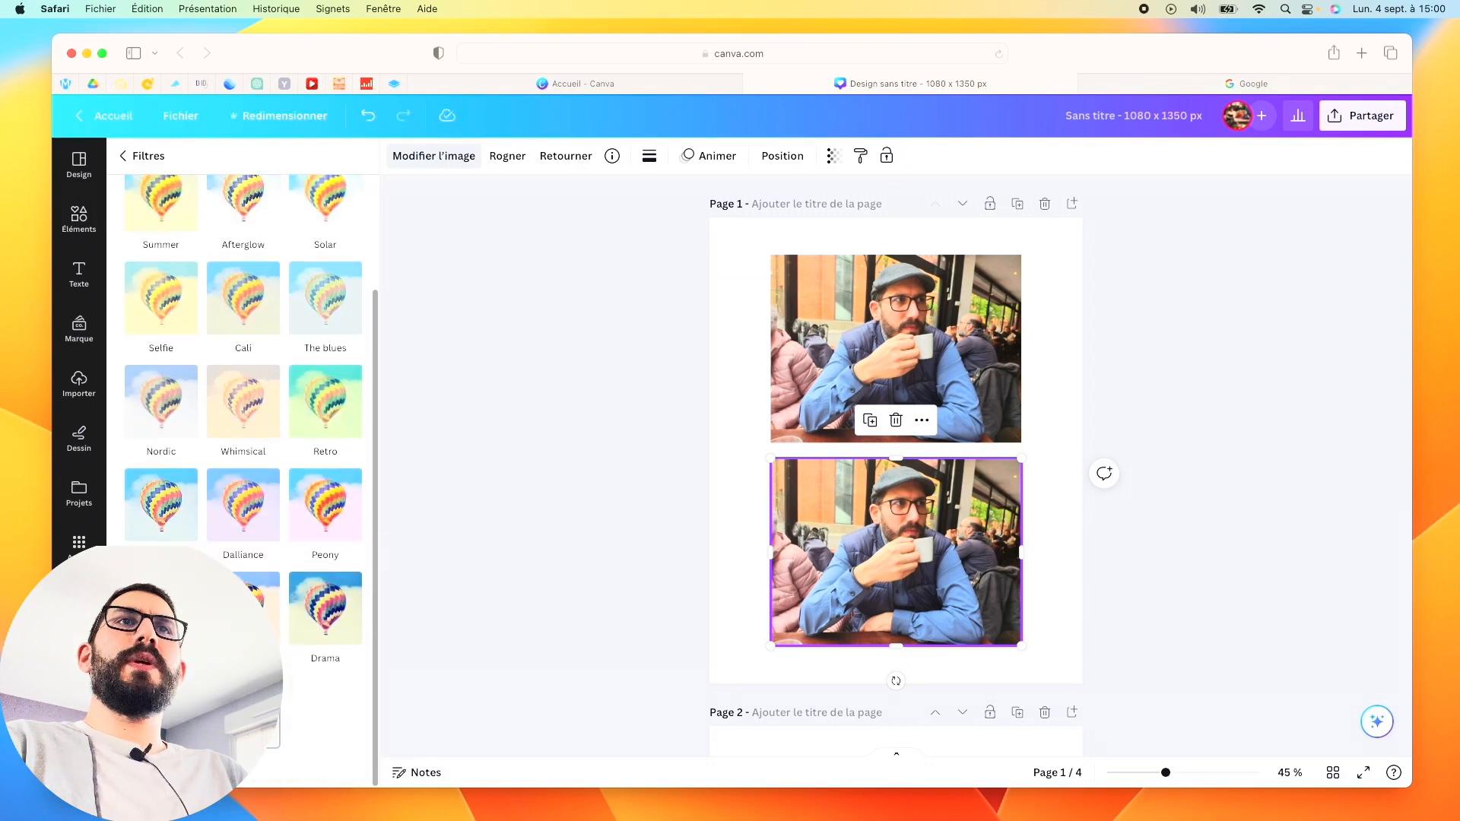
pyautogui.click(245, 711)
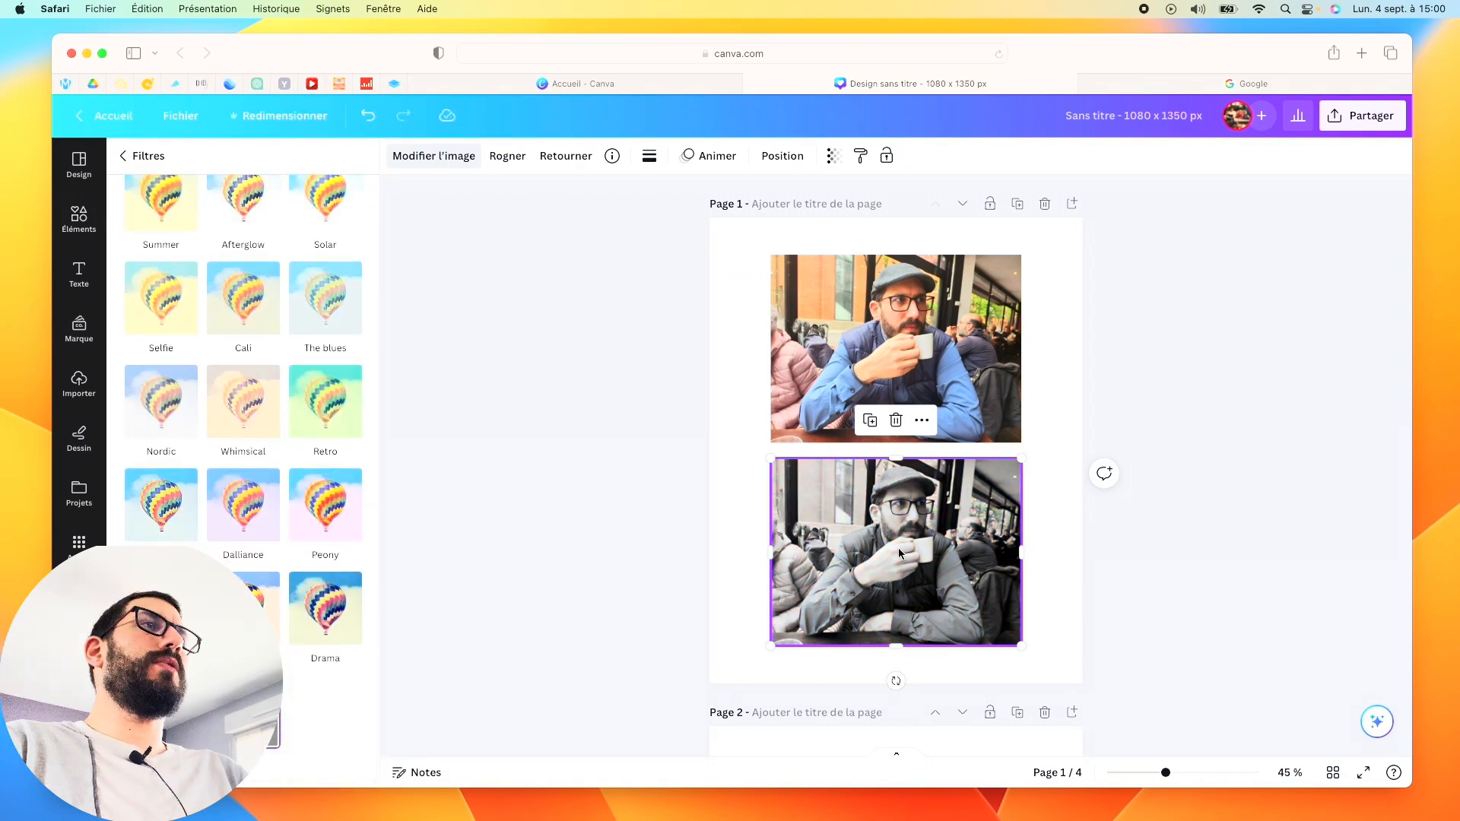
pyautogui.click(245, 712)
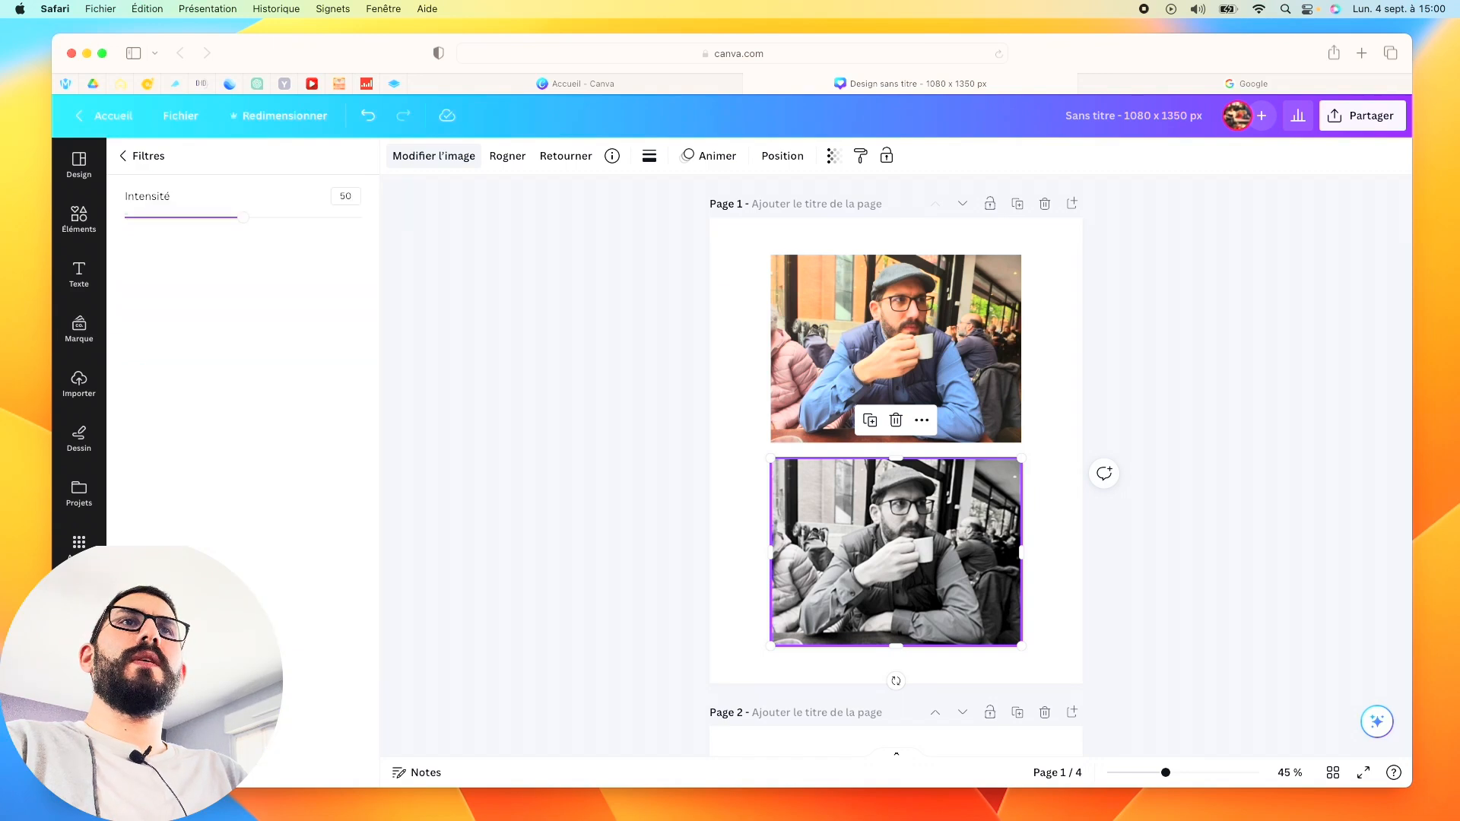
pyautogui.moveTo(244, 225); pyautogui.dragTo(217, 224)
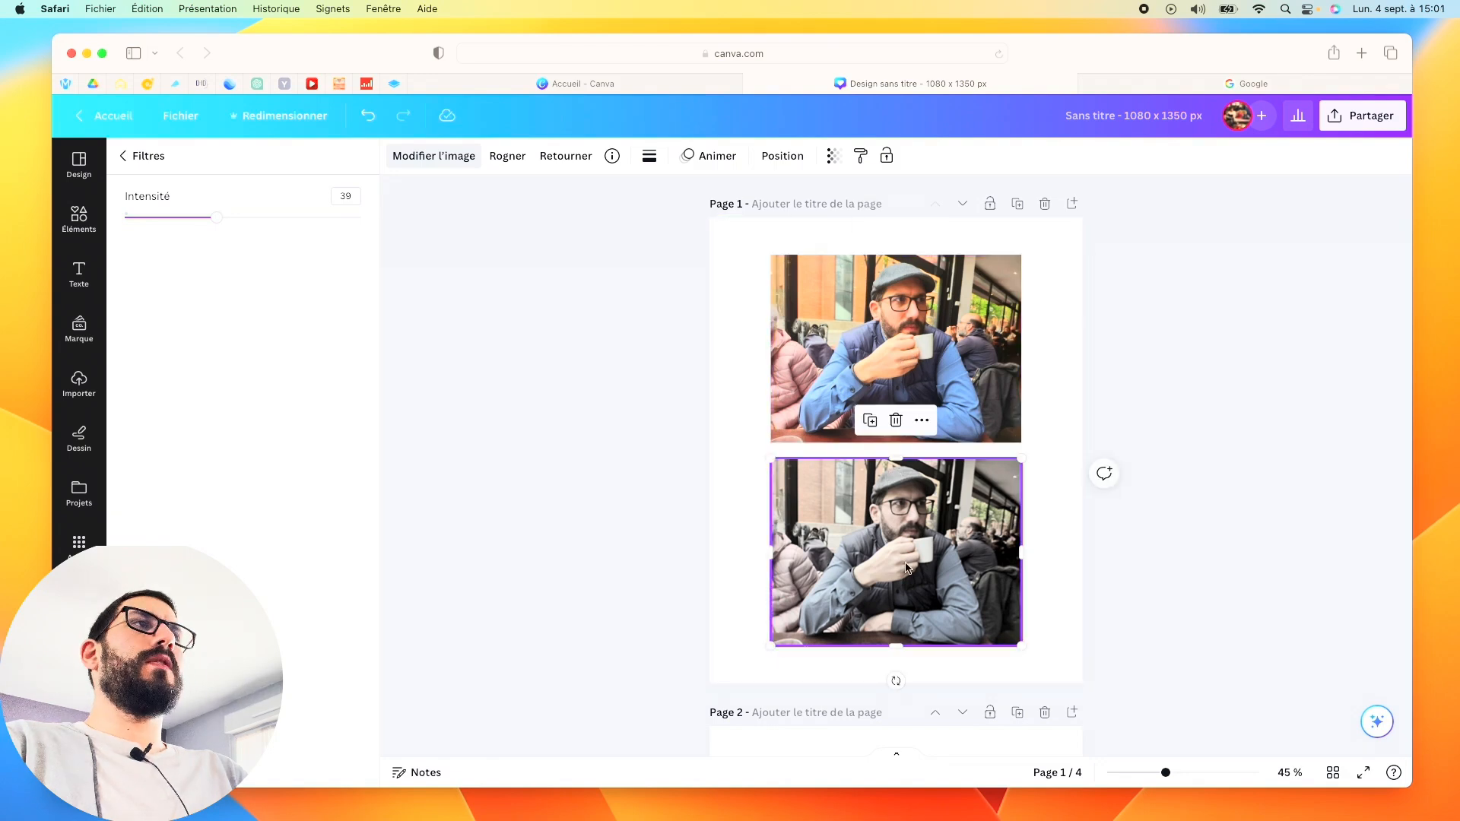
pyautogui.click(1050, 397)
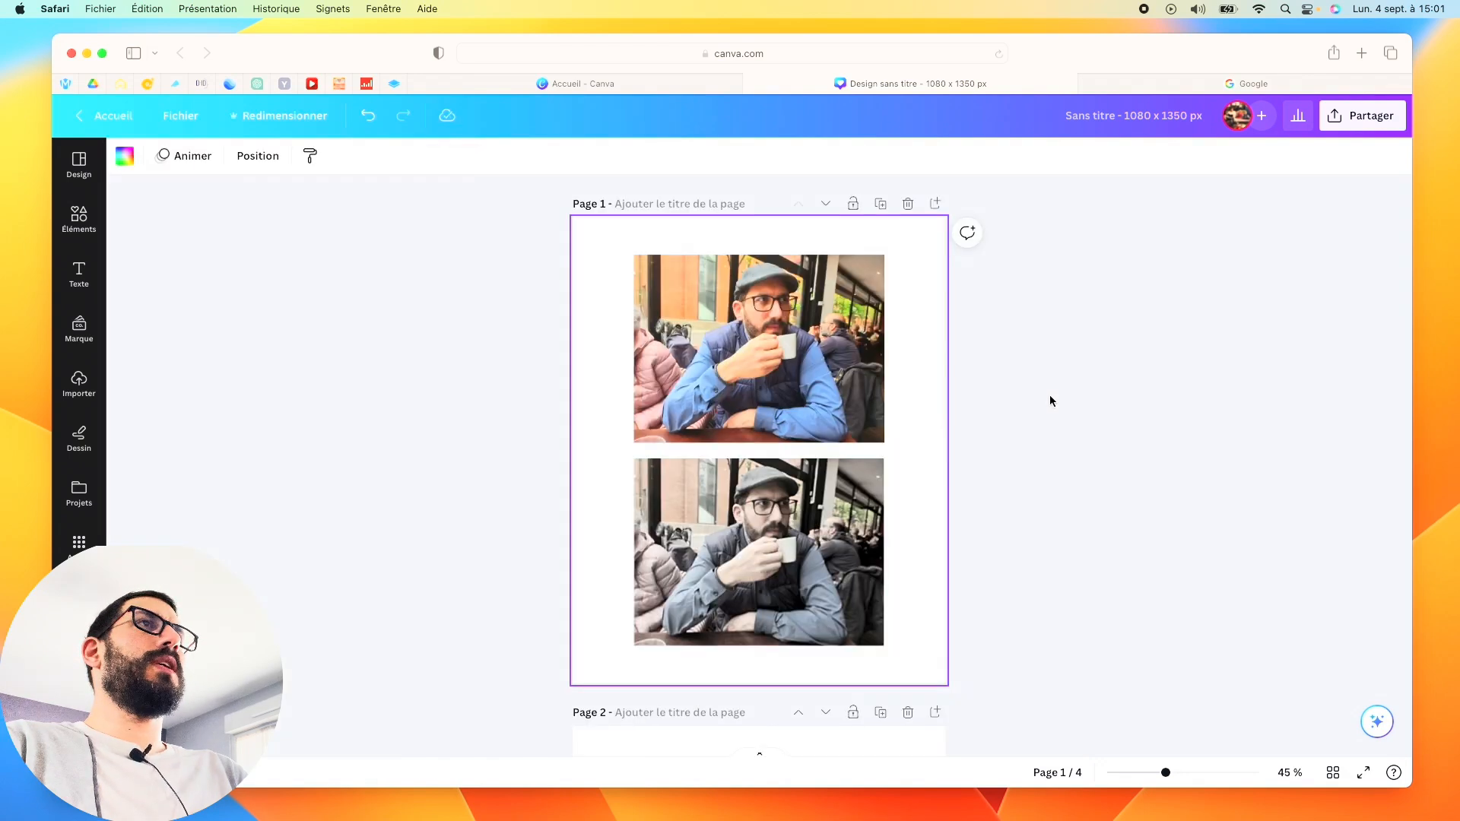
# Step: Remove the background from the upper café photo and apply the cutout
pyautogui.click(755, 380)
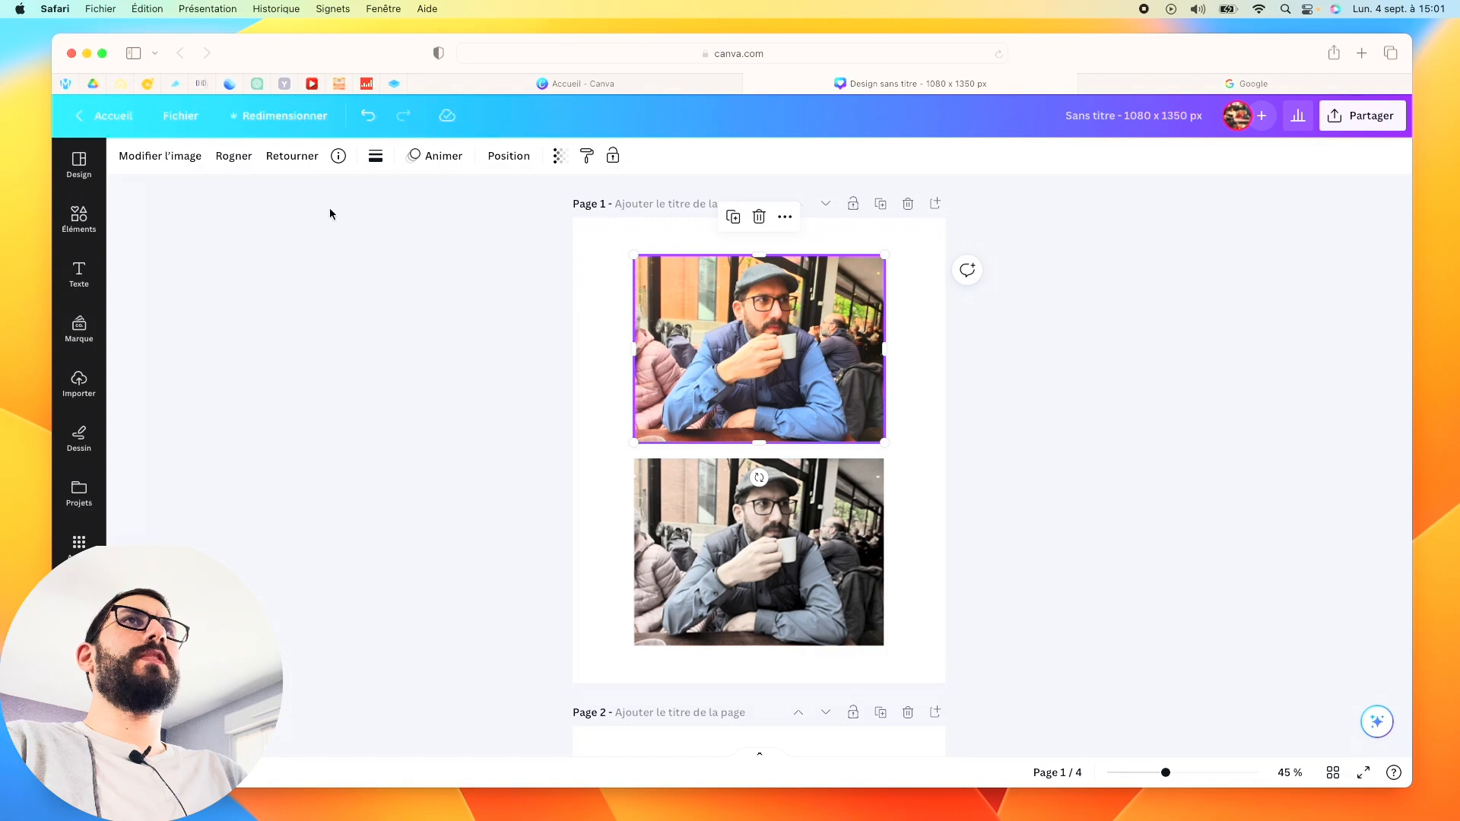
pyautogui.click(160, 157)
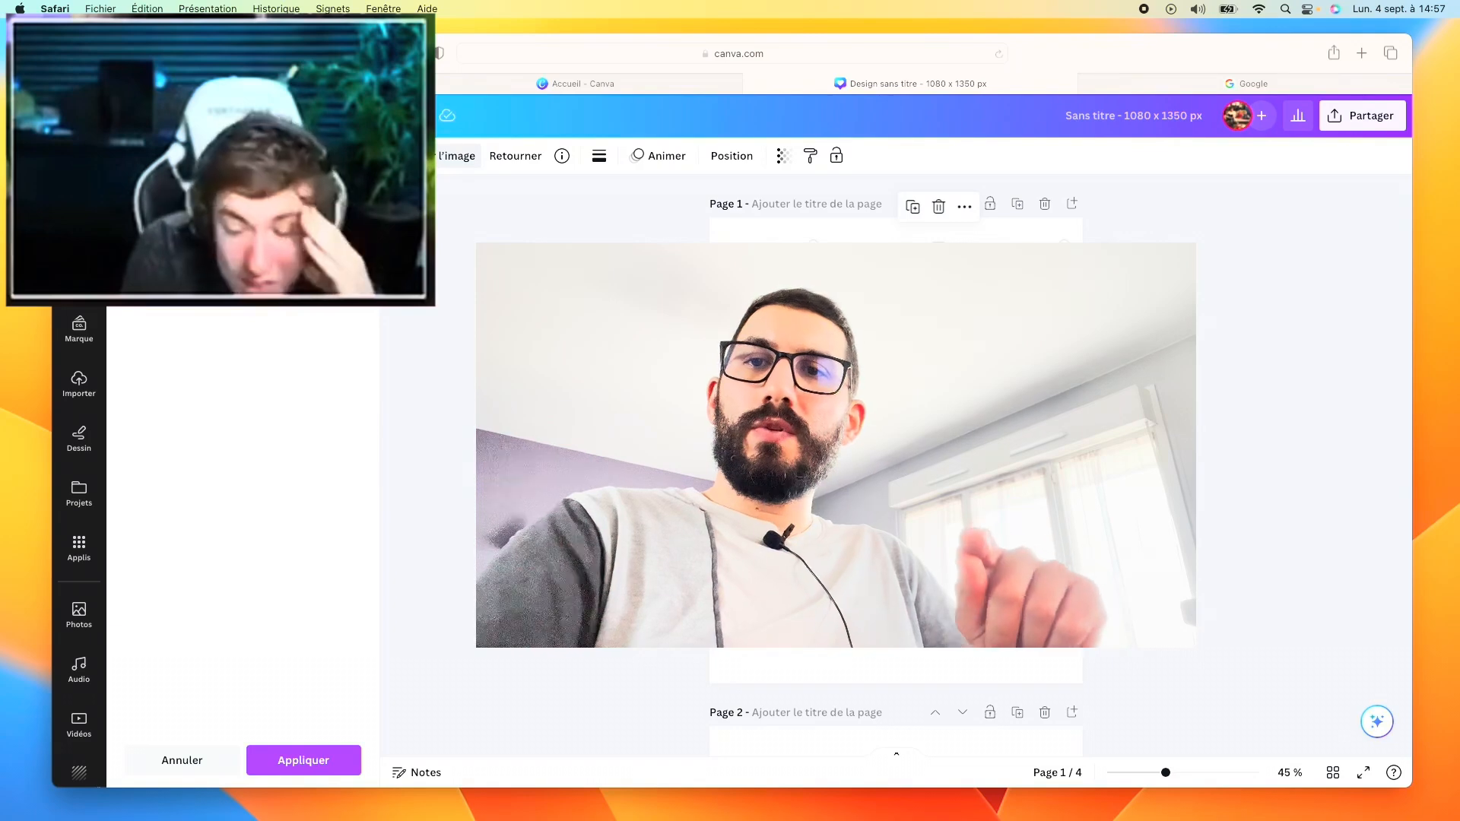
pyautogui.click(783, 487)
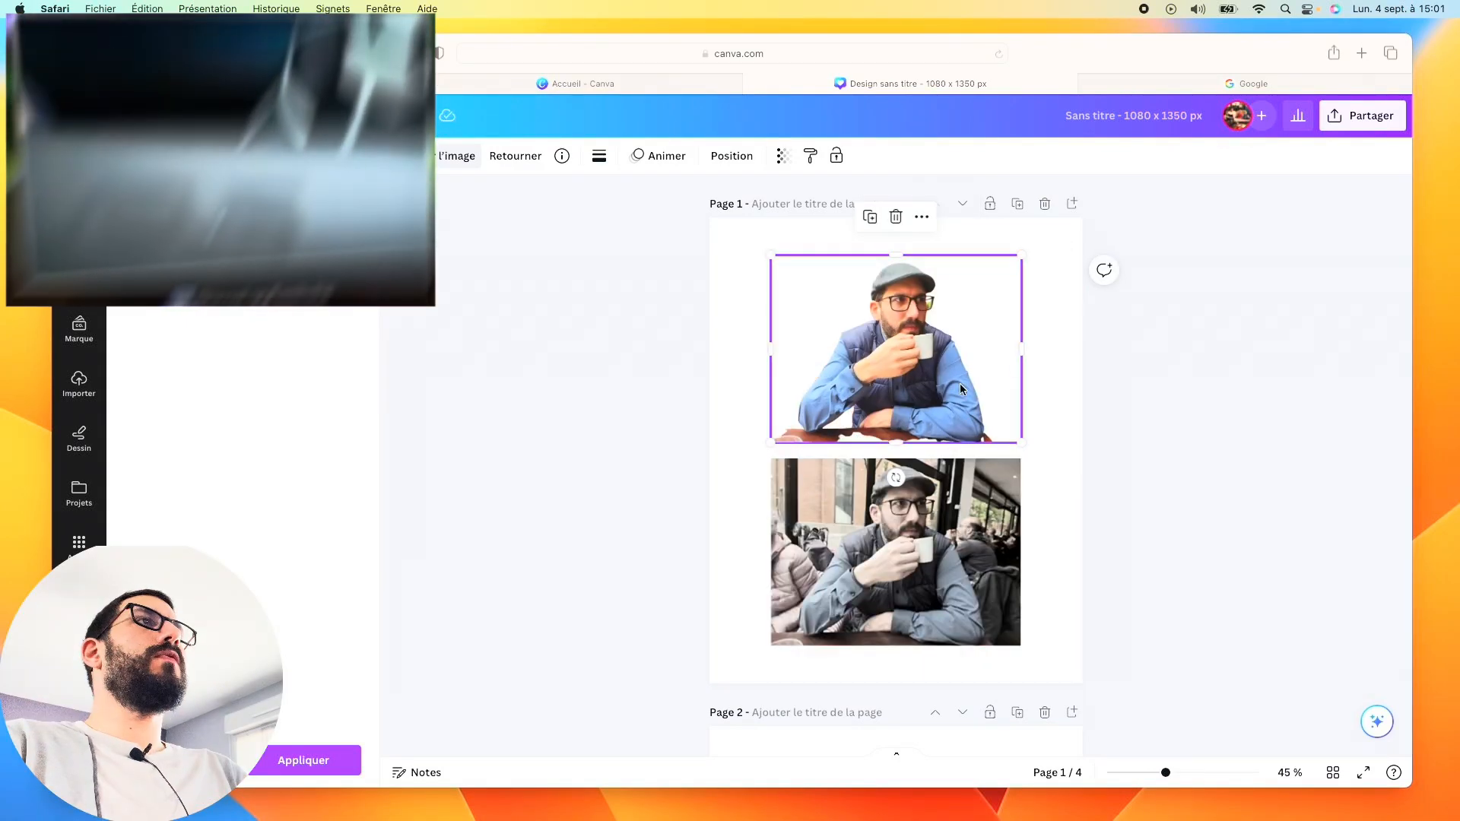
pyautogui.click(318, 764)
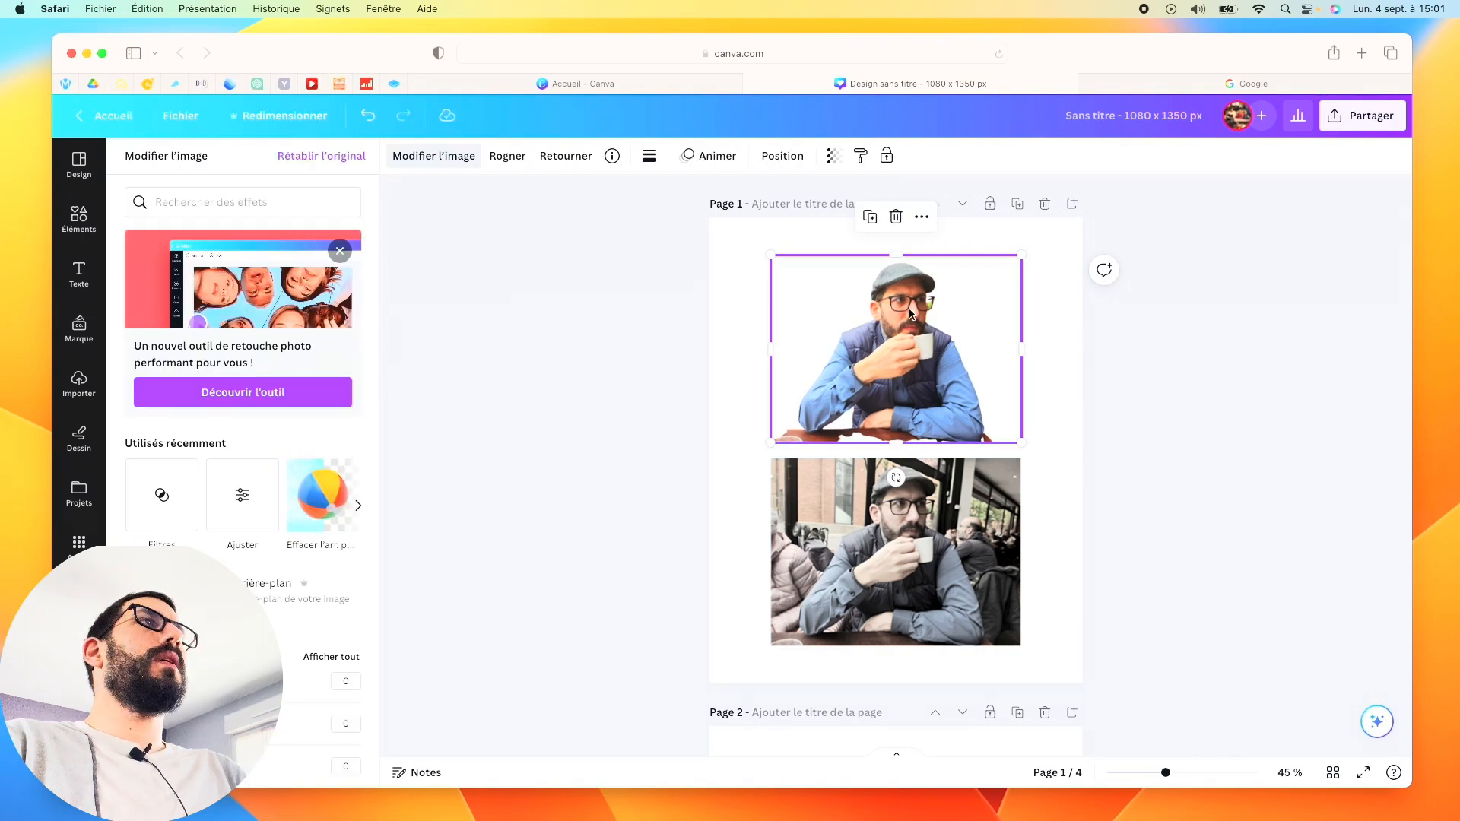
# Step: Align the colour cutout exactly over the black-and-white photo and group the two images
pyautogui.moveTo(910, 315); pyautogui.dragTo(910, 510)
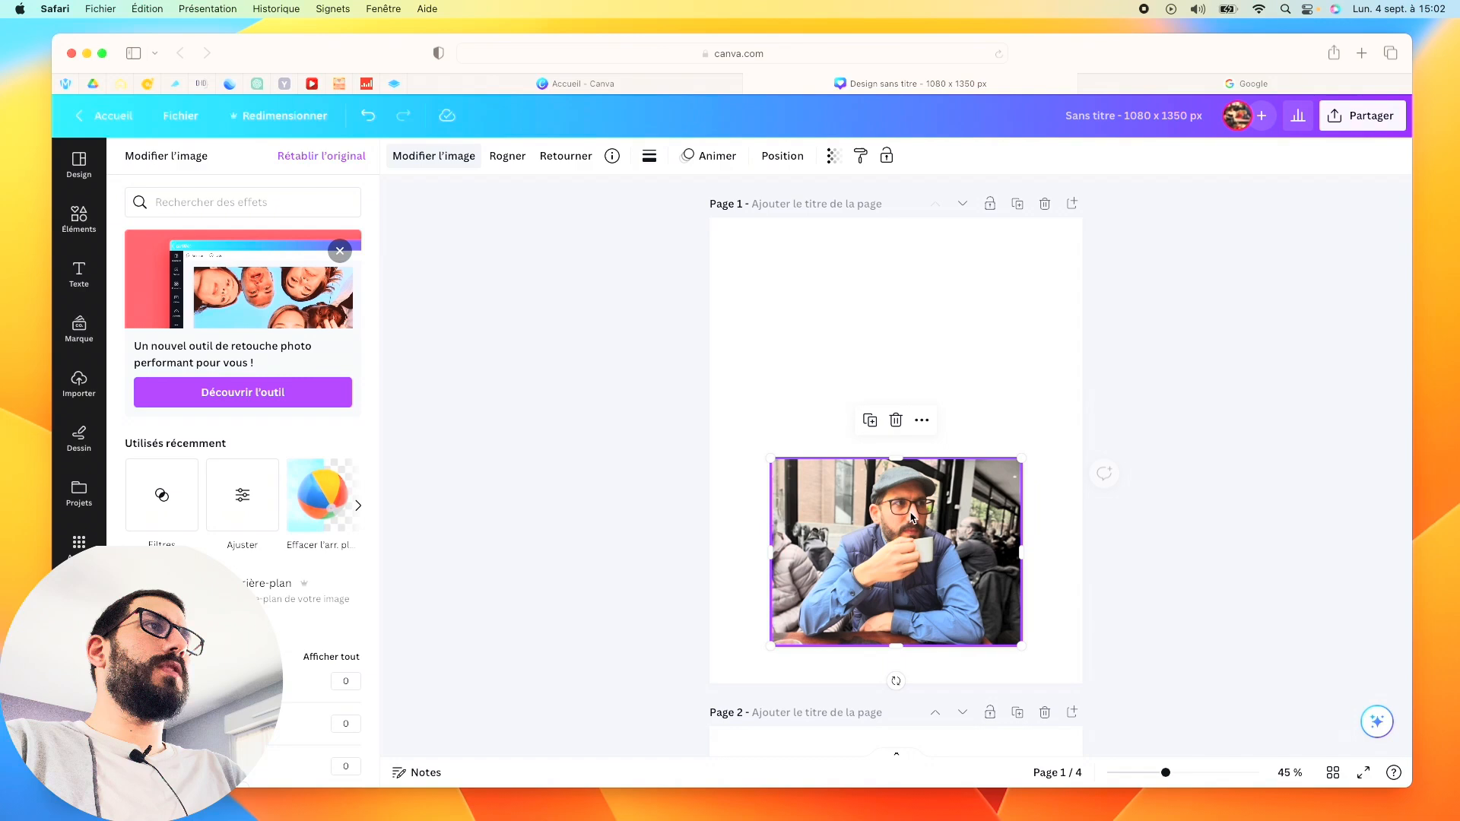
pyautogui.click(1073, 481)
pyautogui.click(746, 549)
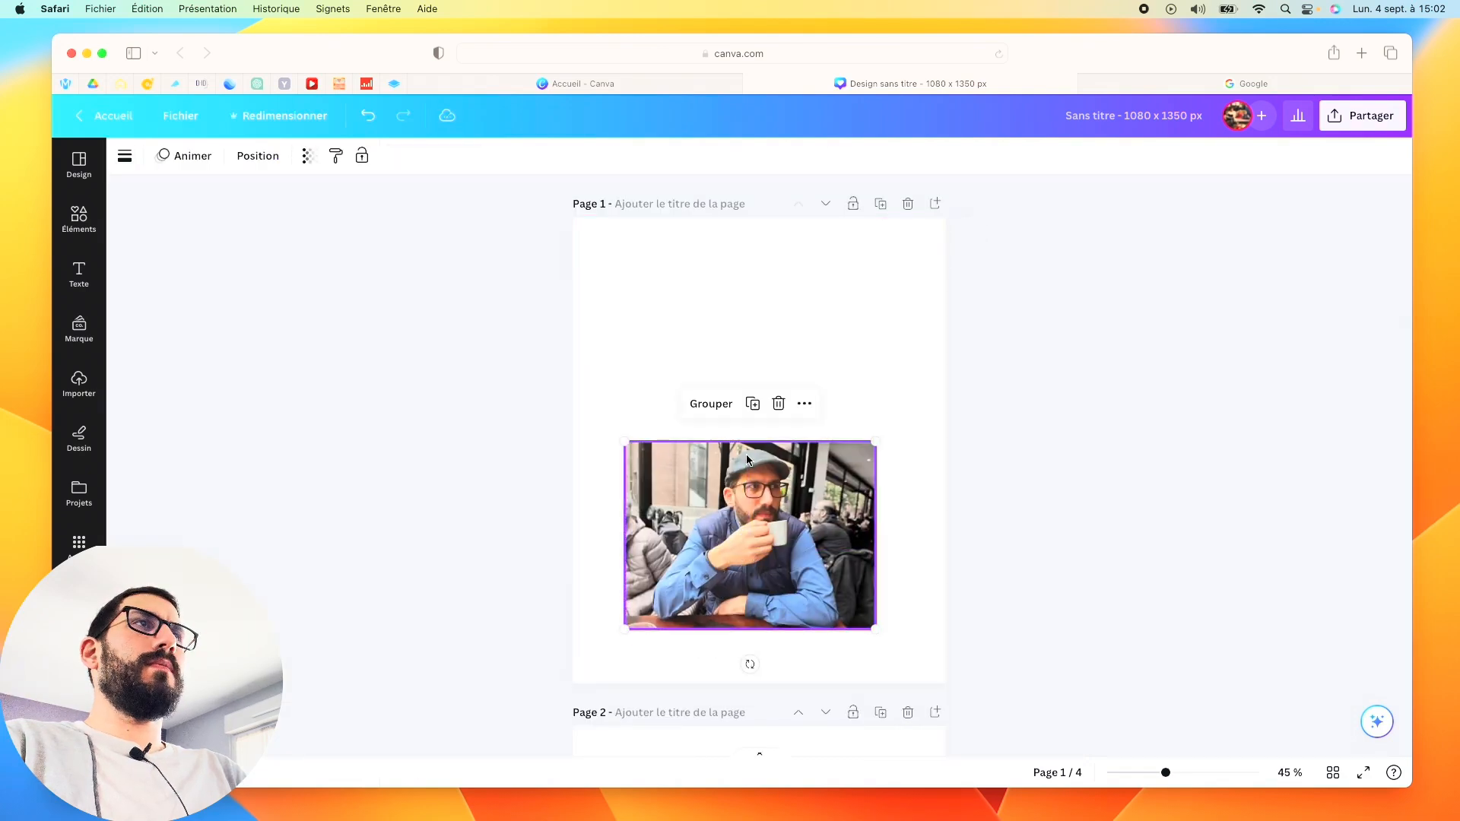
pyautogui.click(714, 404)
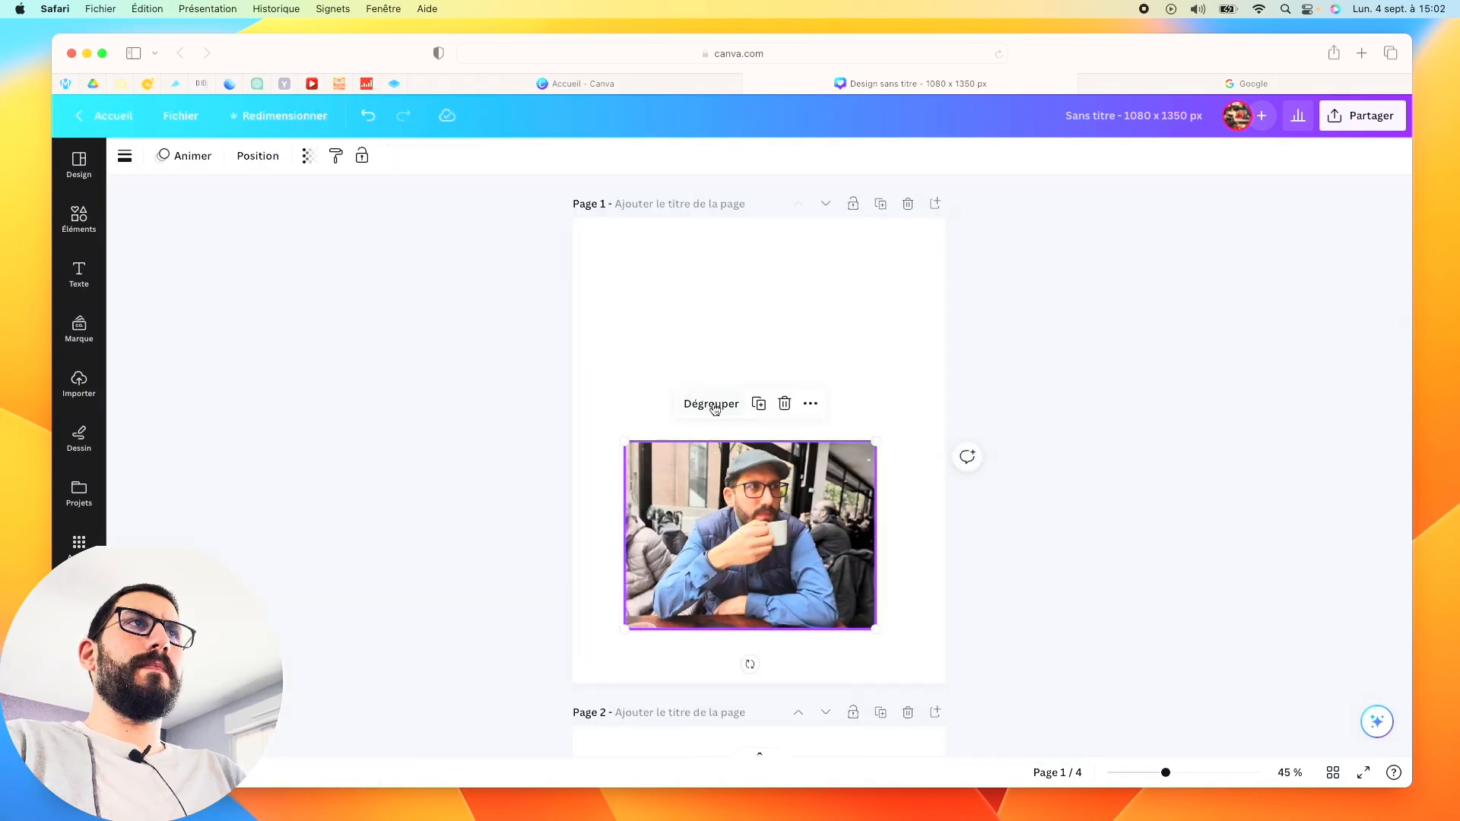
pyautogui.click(896, 384)
# Step: Move the grouped photo up, enlarge it to nearly the page's full width and centre it on page 1
pyautogui.click(752, 571)
pyautogui.moveTo(753, 570); pyautogui.dragTo(751, 403)
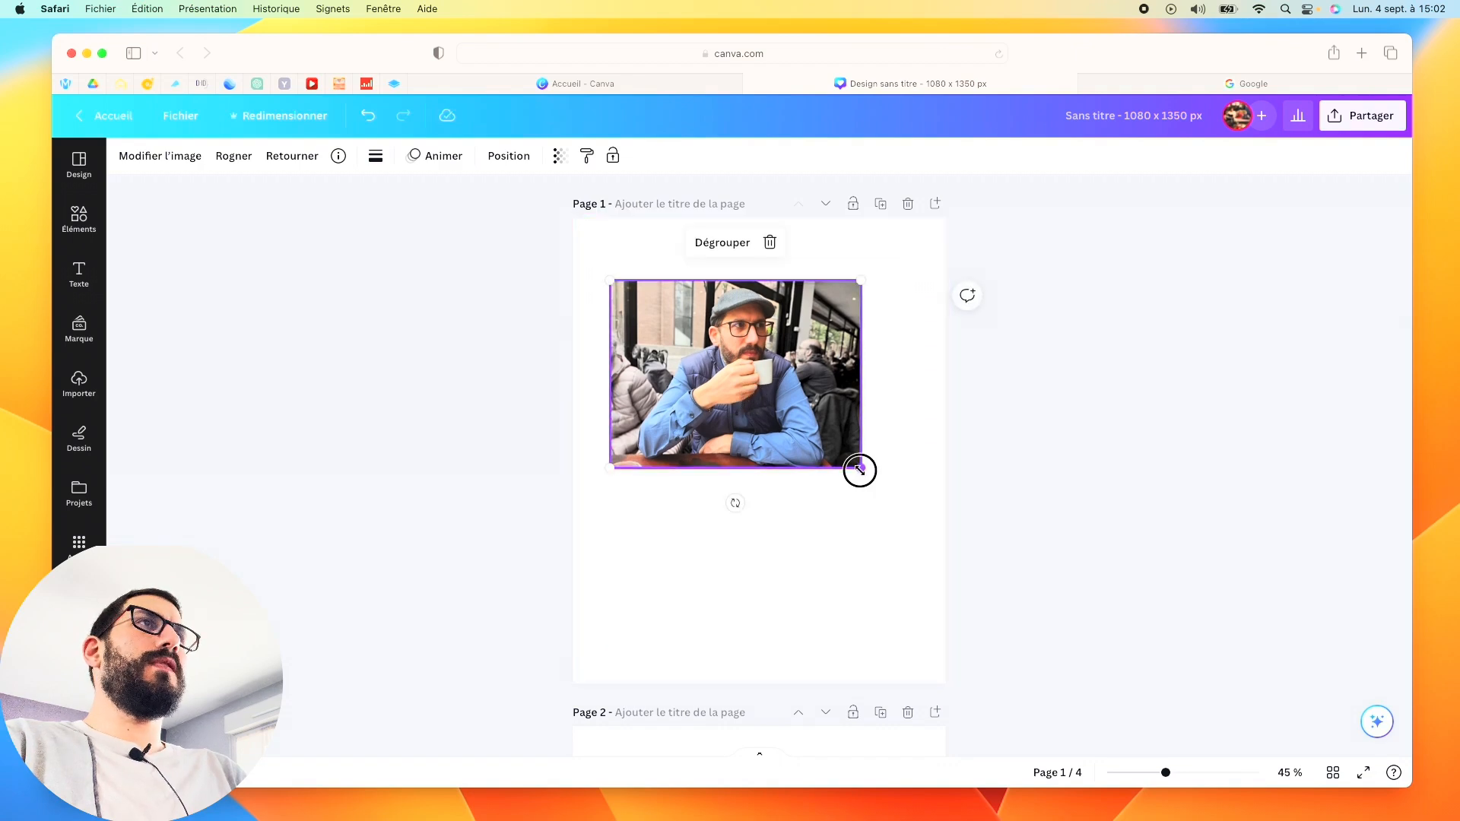
pyautogui.moveTo(860, 467); pyautogui.dragTo(902, 566)
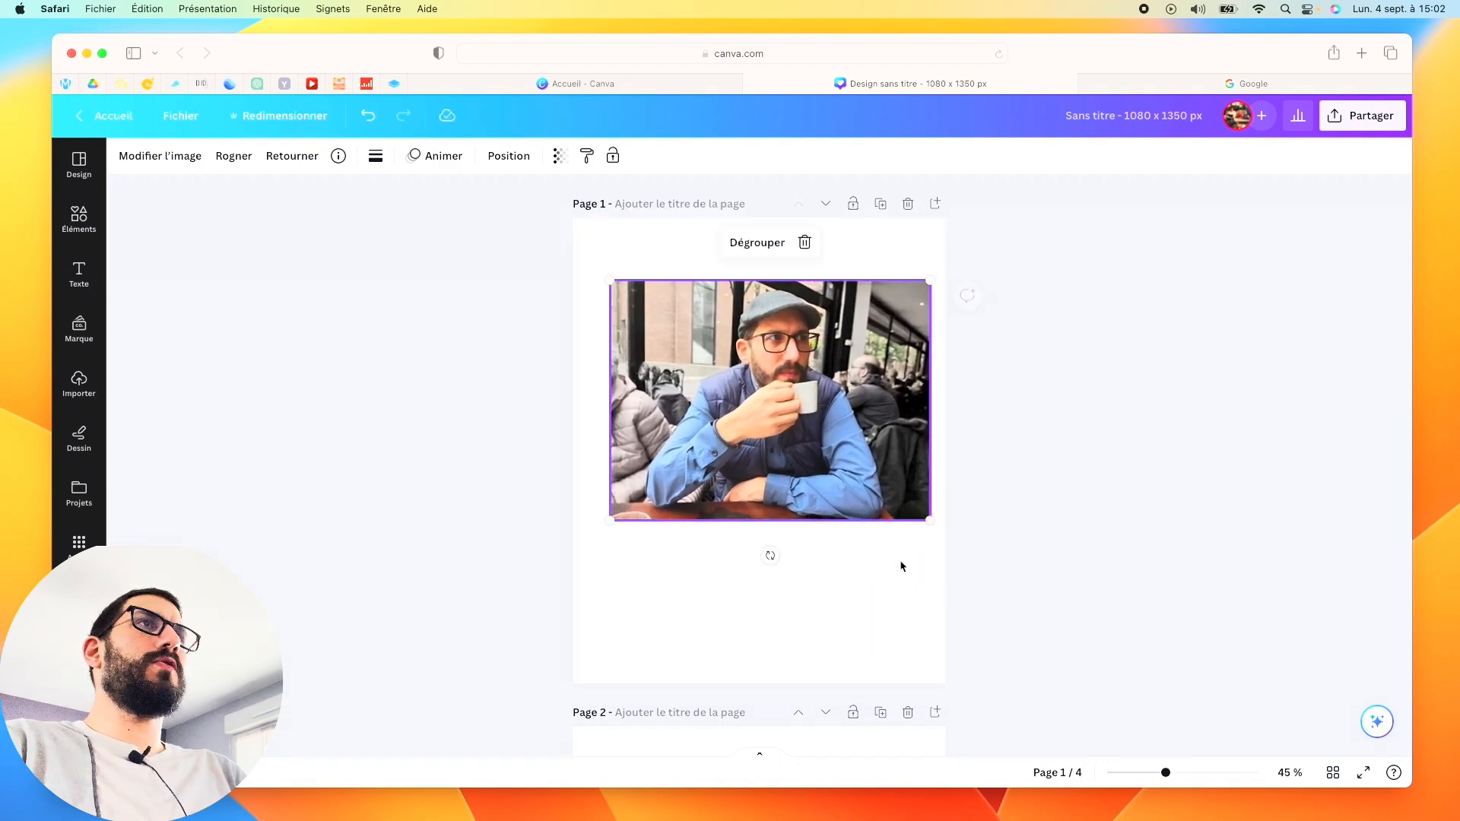
pyautogui.moveTo(611, 522); pyautogui.dragTo(577, 548)
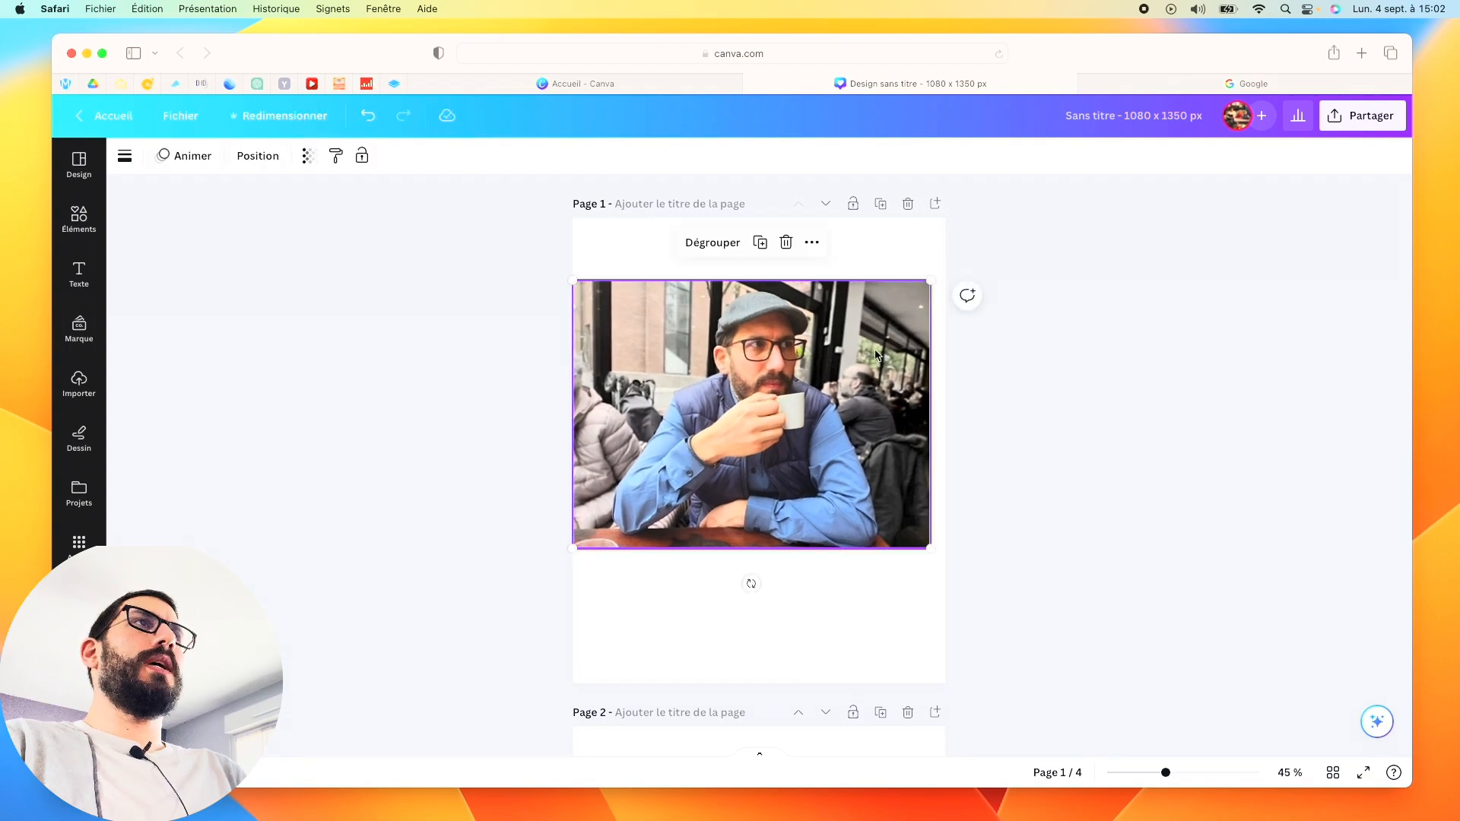
pyautogui.moveTo(752, 432); pyautogui.dragTo(758, 468)
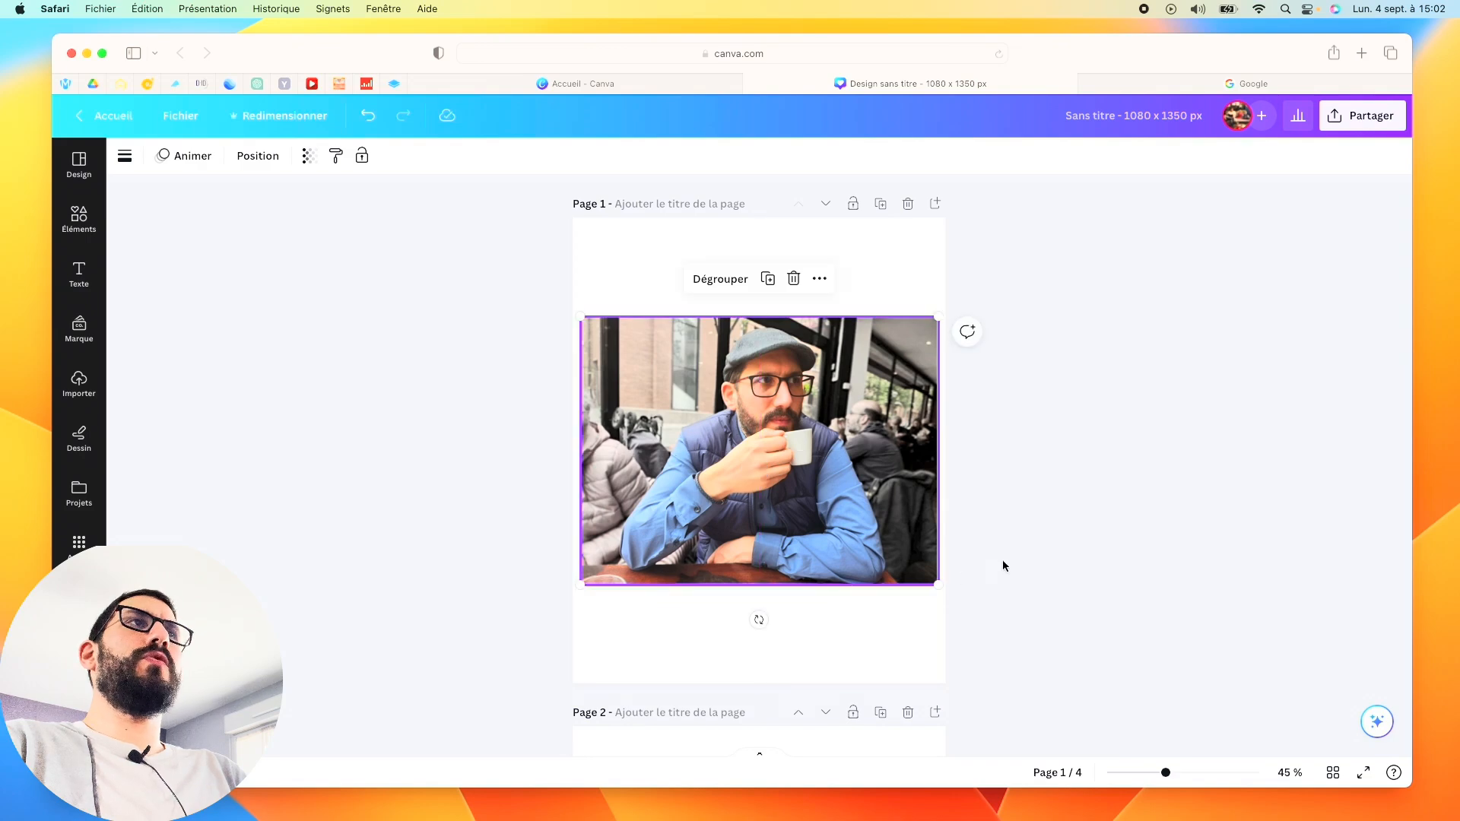
# Step: Fill the background of page 1 with the magenta from the brand palette
pyautogui.scroll(-3, 737, 471)
pyautogui.click(768, 537)
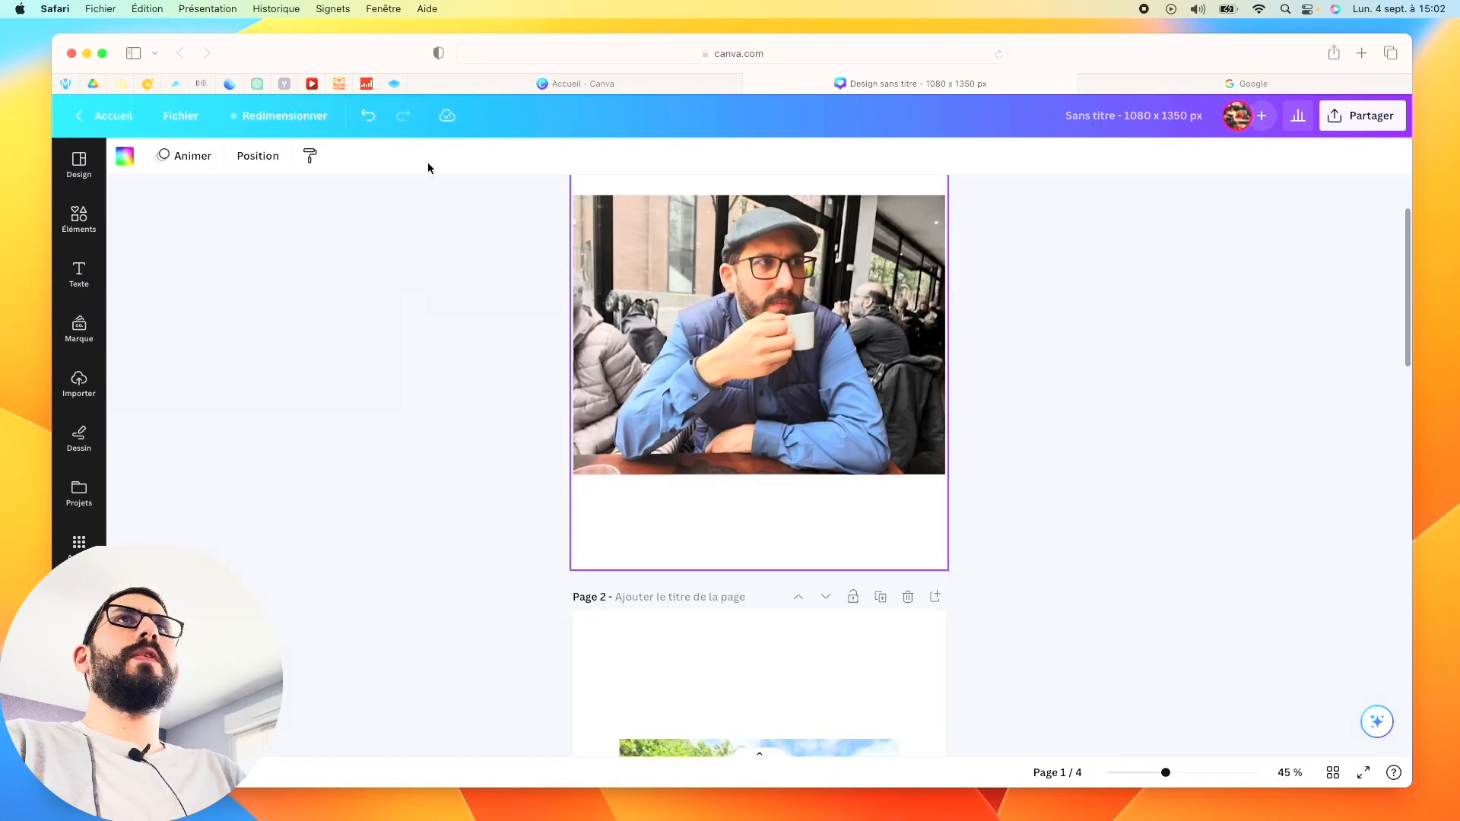
pyautogui.click(123, 156)
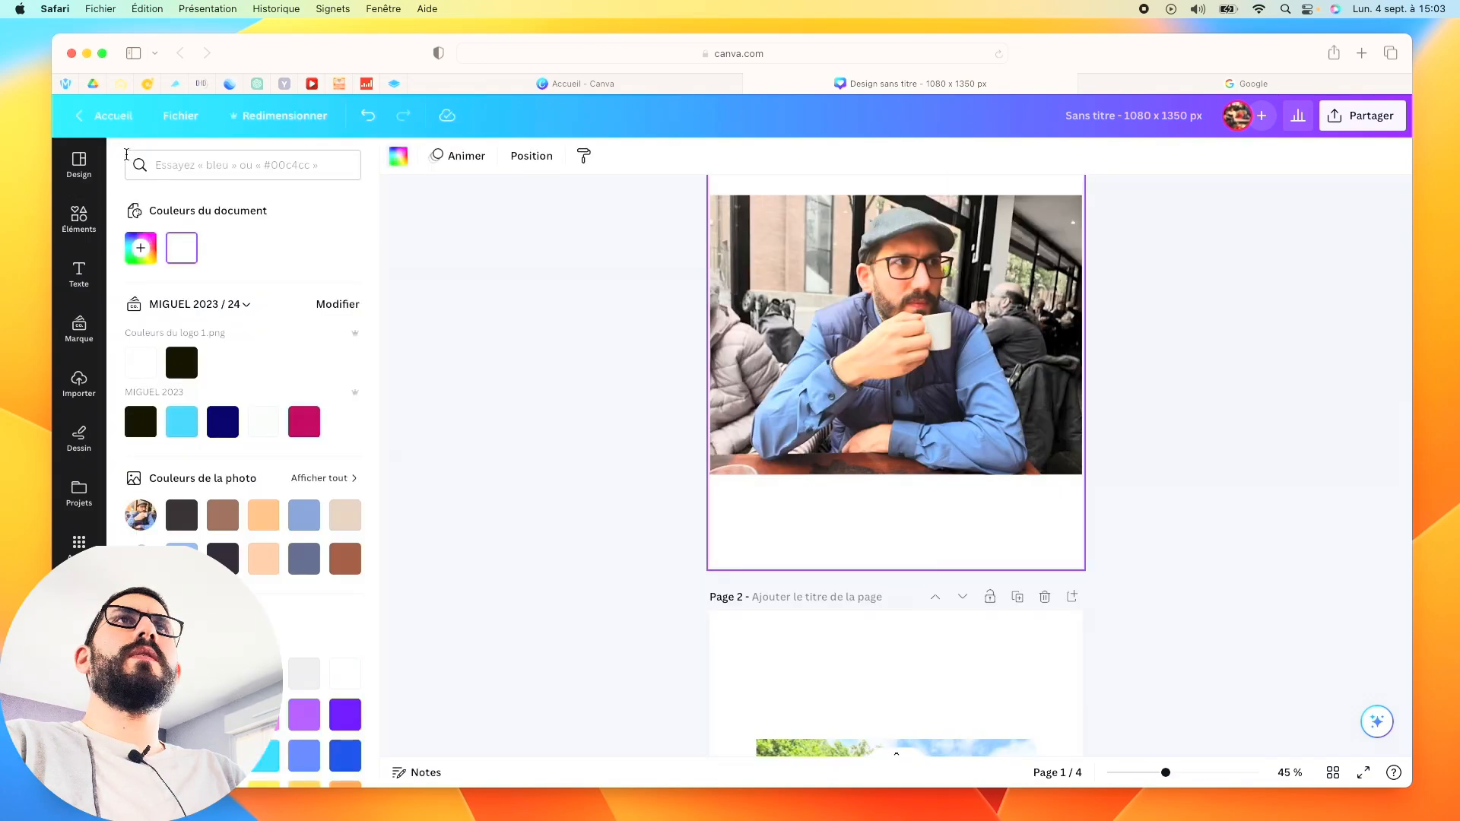
pyautogui.click(182, 422)
pyautogui.click(304, 422)
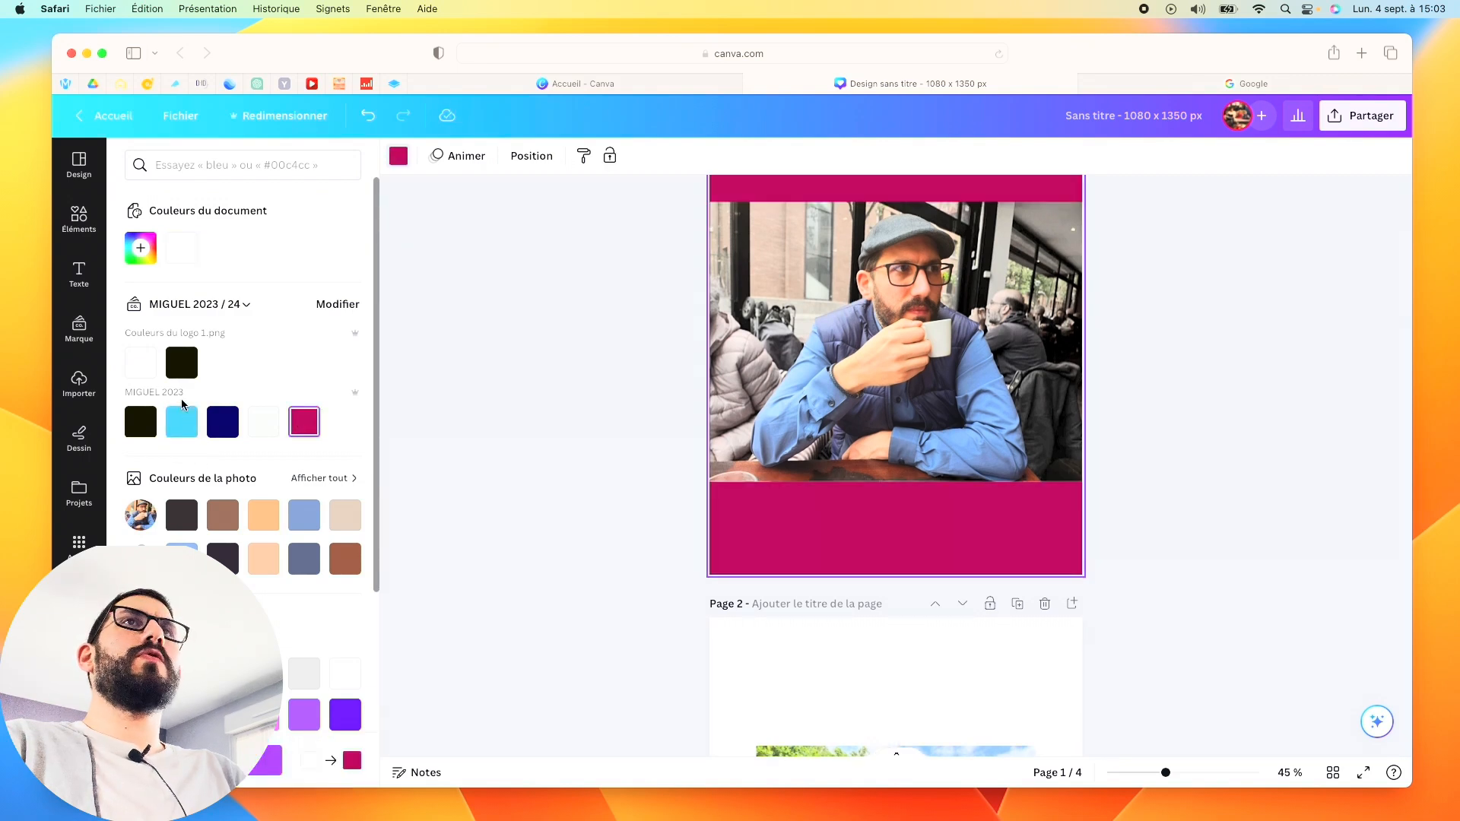
pyautogui.click(183, 425)
pyautogui.click(309, 424)
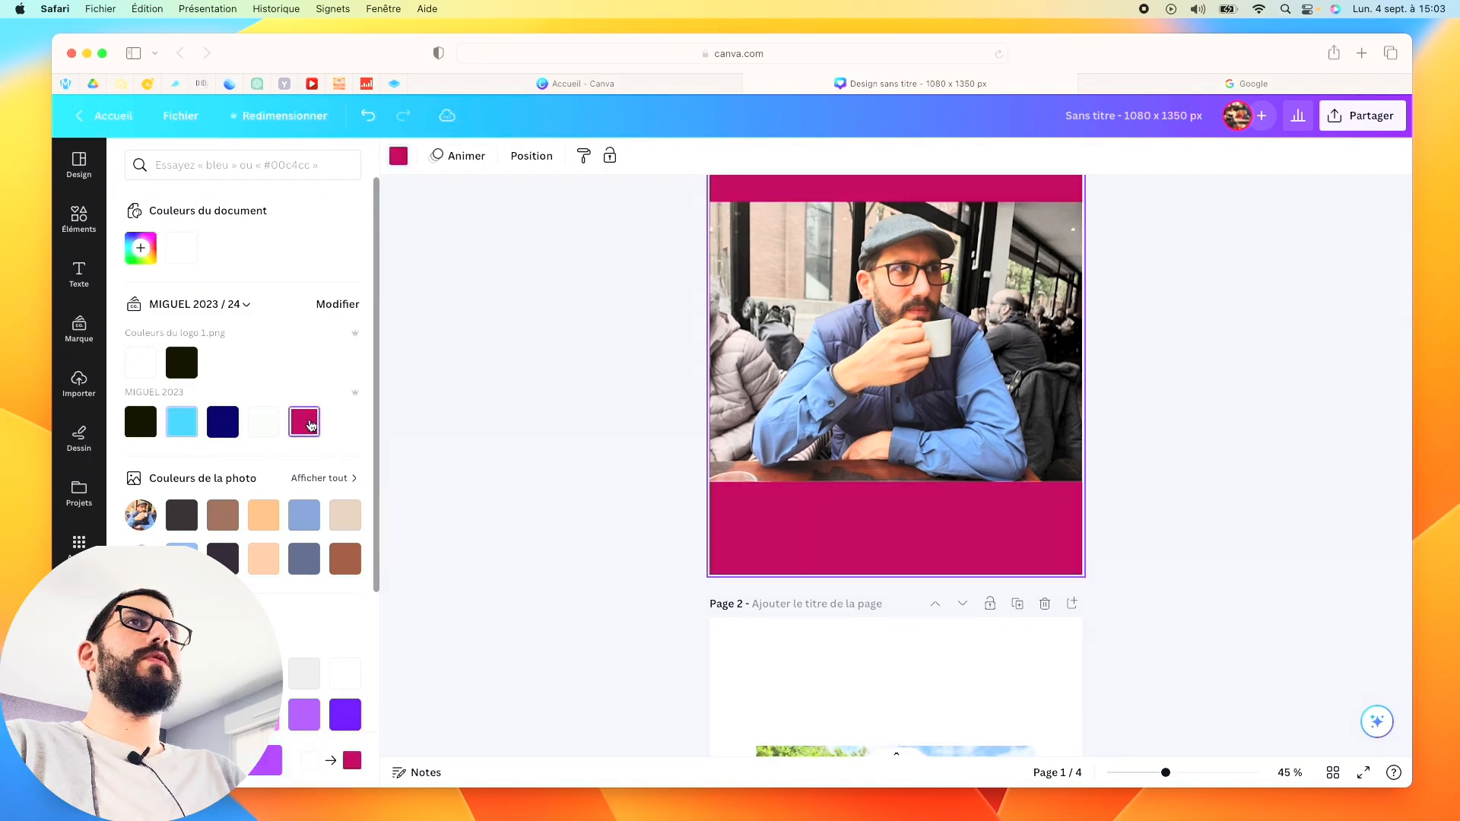
pyautogui.scroll(3, 921, 524)
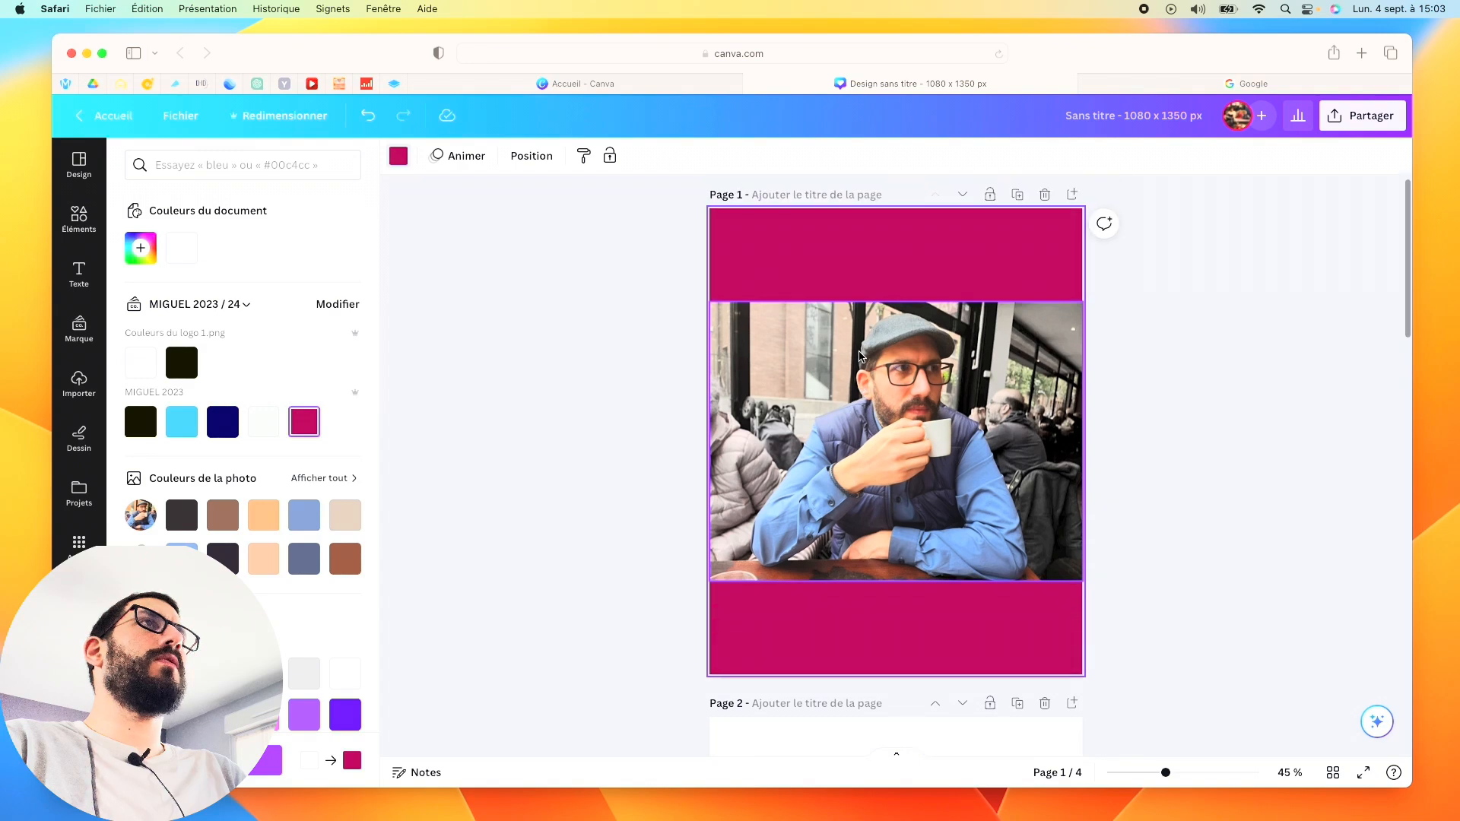
pyautogui.click(1046, 446)
pyautogui.click(861, 241)
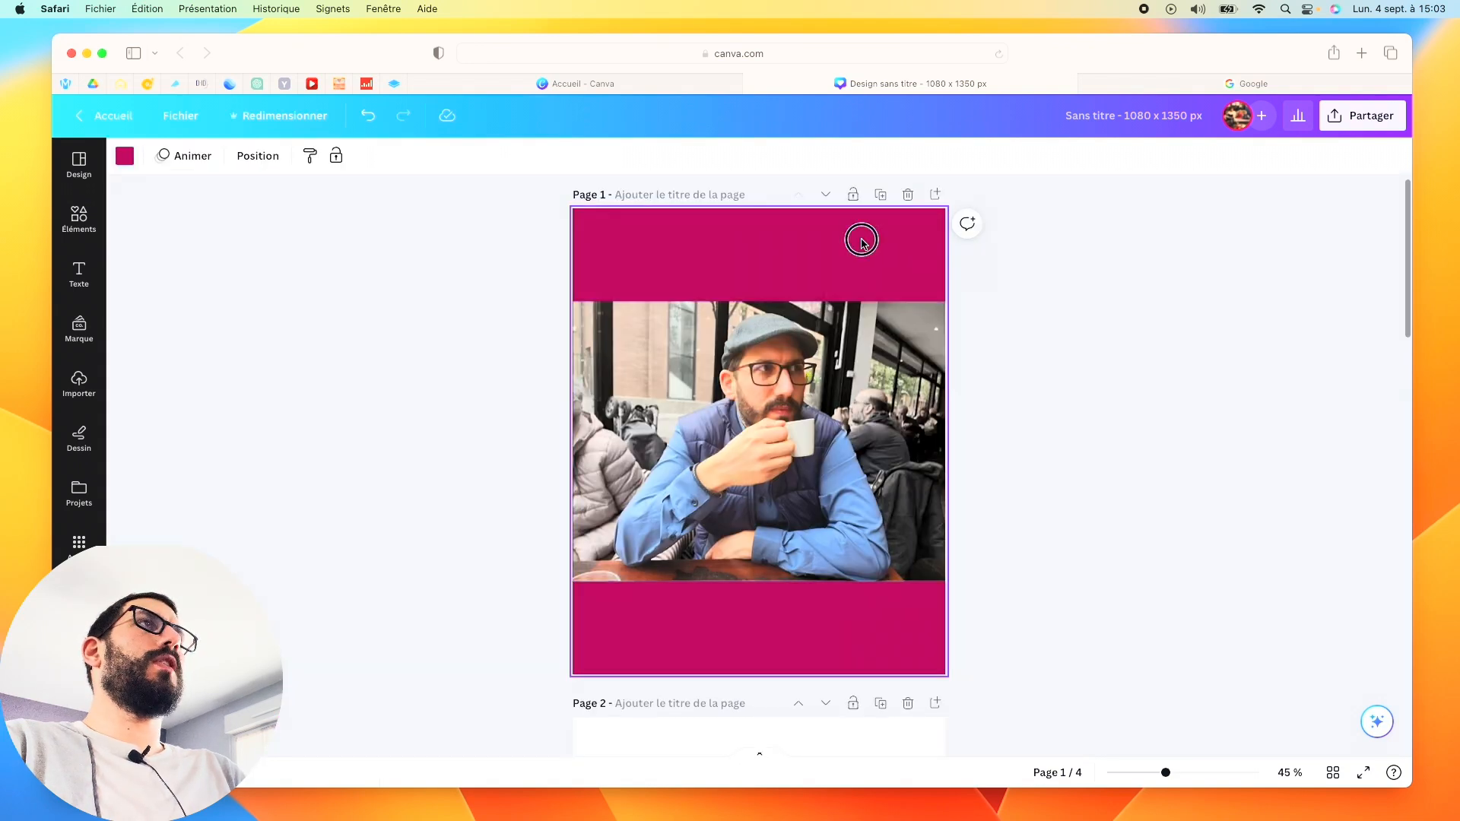
pyautogui.click(758, 456)
pyautogui.moveTo(758, 456)
pyautogui.mouseDown()
pyautogui.moveTo(756, 430)
pyautogui.moveTo(758, 456)
pyautogui.mouseUp()
pyautogui.click(1054, 504)
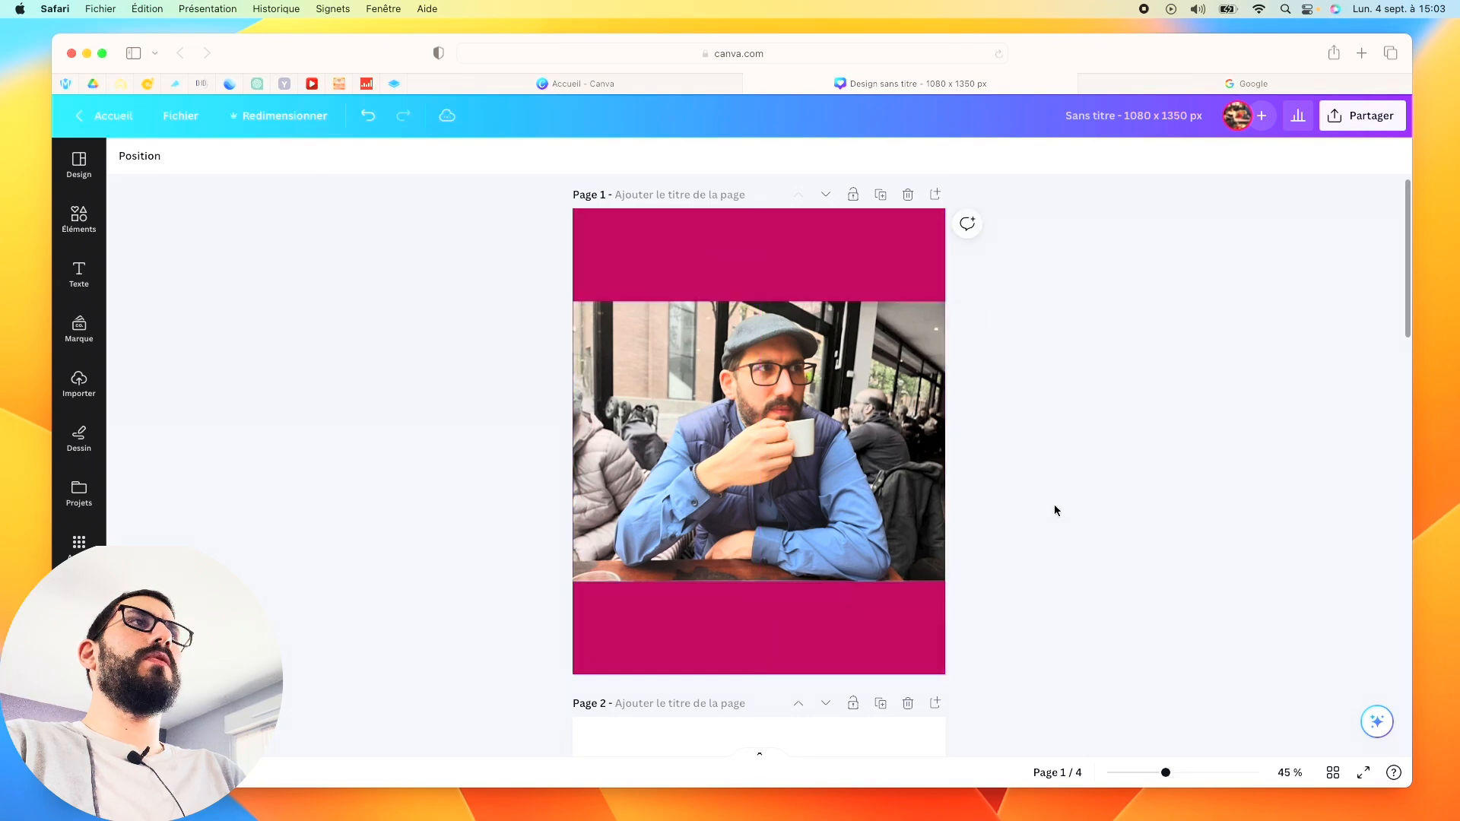
# Step: Duplicate the lake photo on page 2 and move the copy up above the original
pyautogui.scroll(-1, 1054, 504)
pyautogui.scroll(-6, 911, 477)
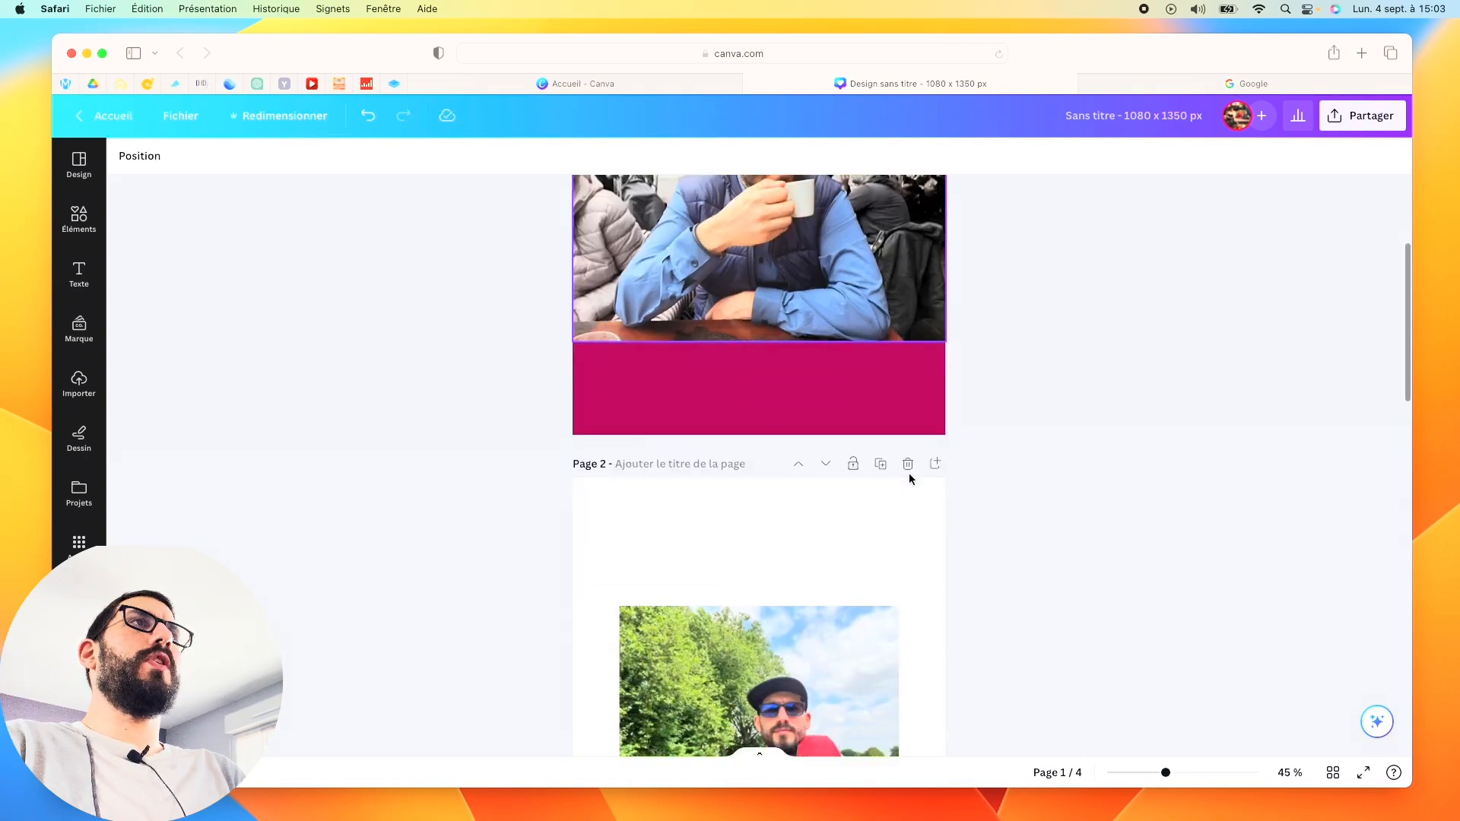
pyautogui.click(910, 473)
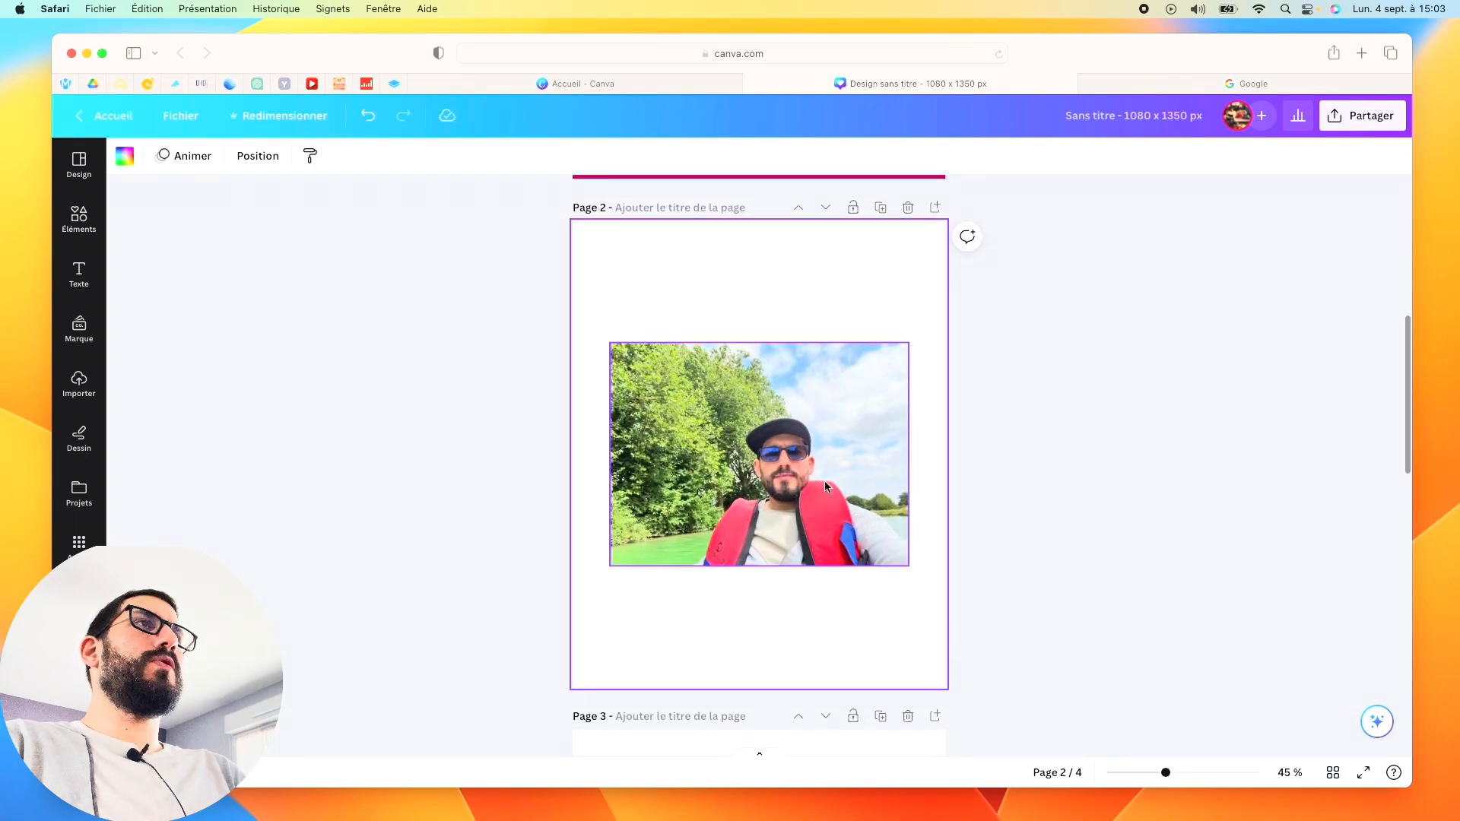
pyautogui.click(824, 480)
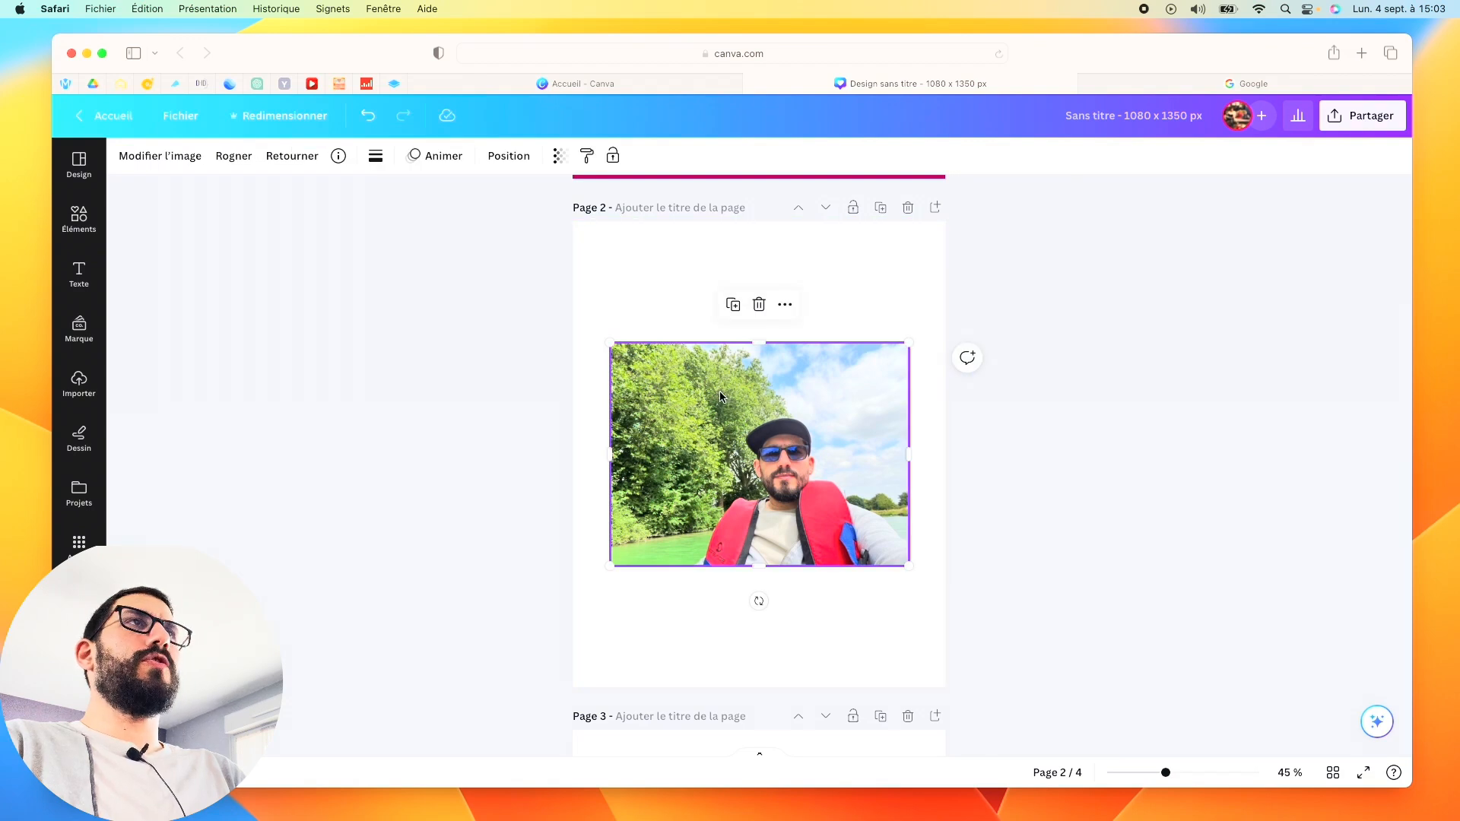
pyautogui.click(734, 305)
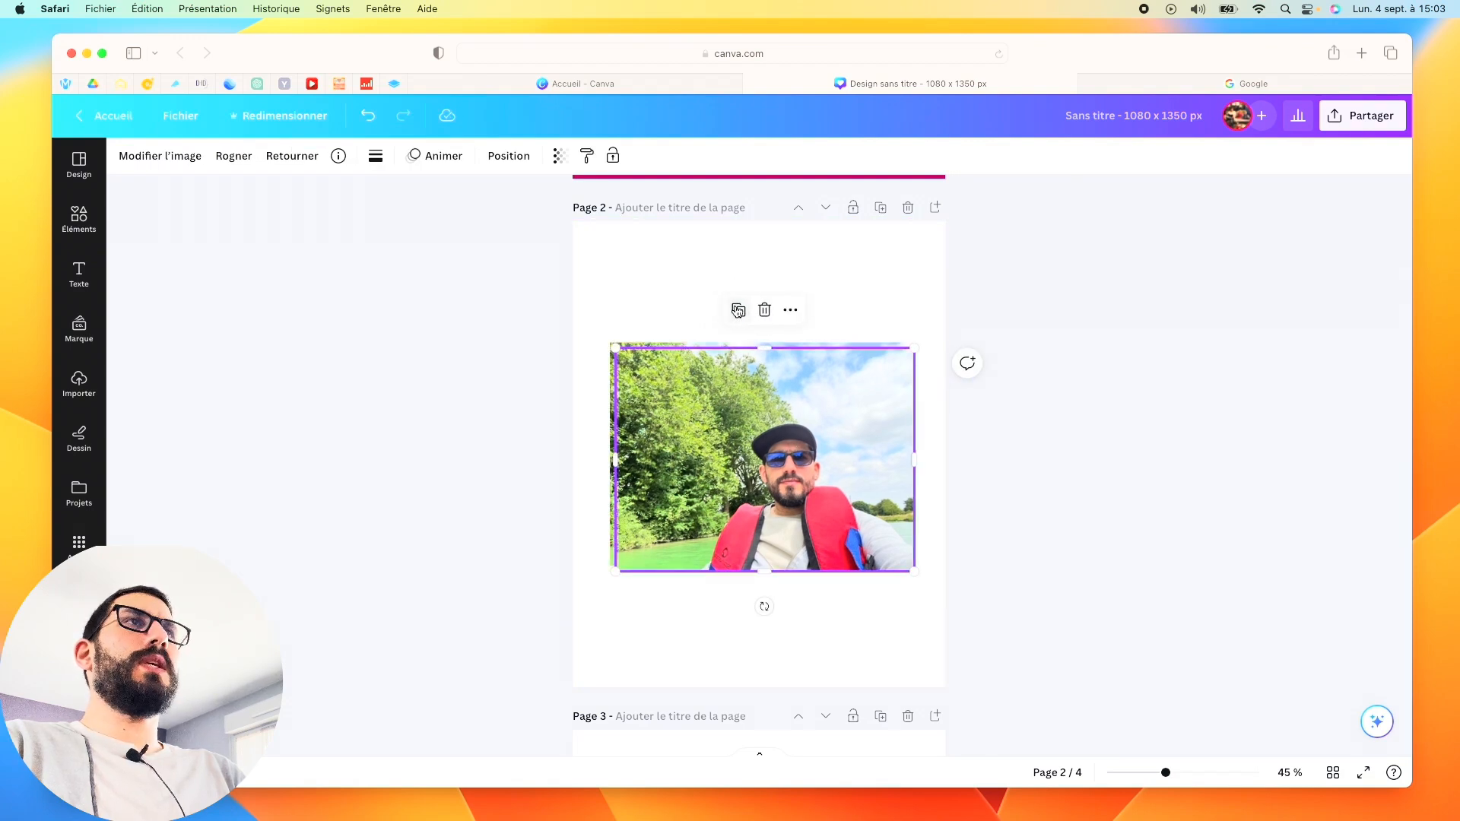
pyautogui.moveTo(730, 456); pyautogui.dragTo(725, 349)
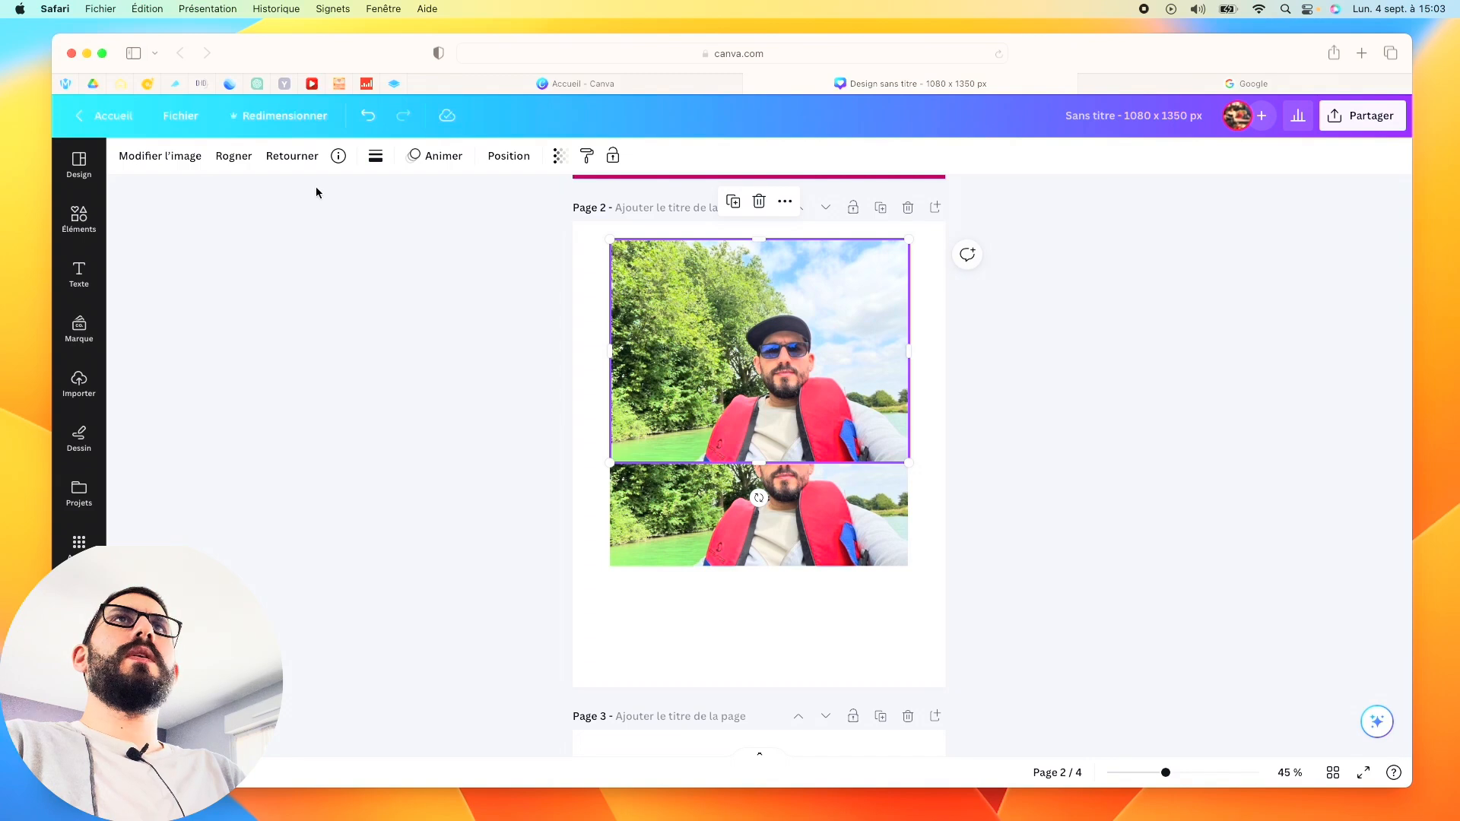
# Step: Remove the background from the upper copy of the lake photo and shift the cutout up slightly
pyautogui.click(186, 158)
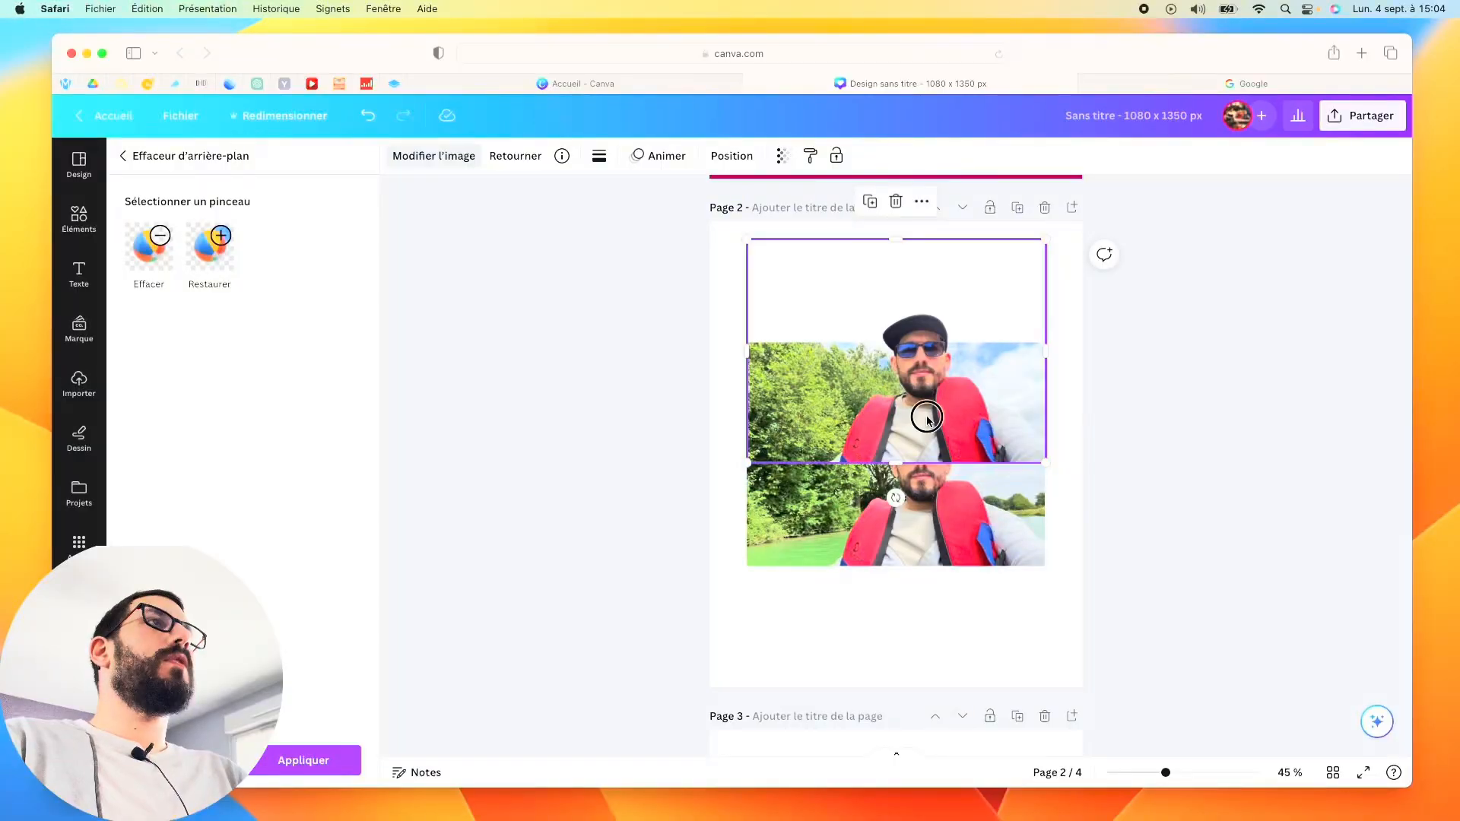
pyautogui.moveTo(926, 417); pyautogui.dragTo(929, 378)
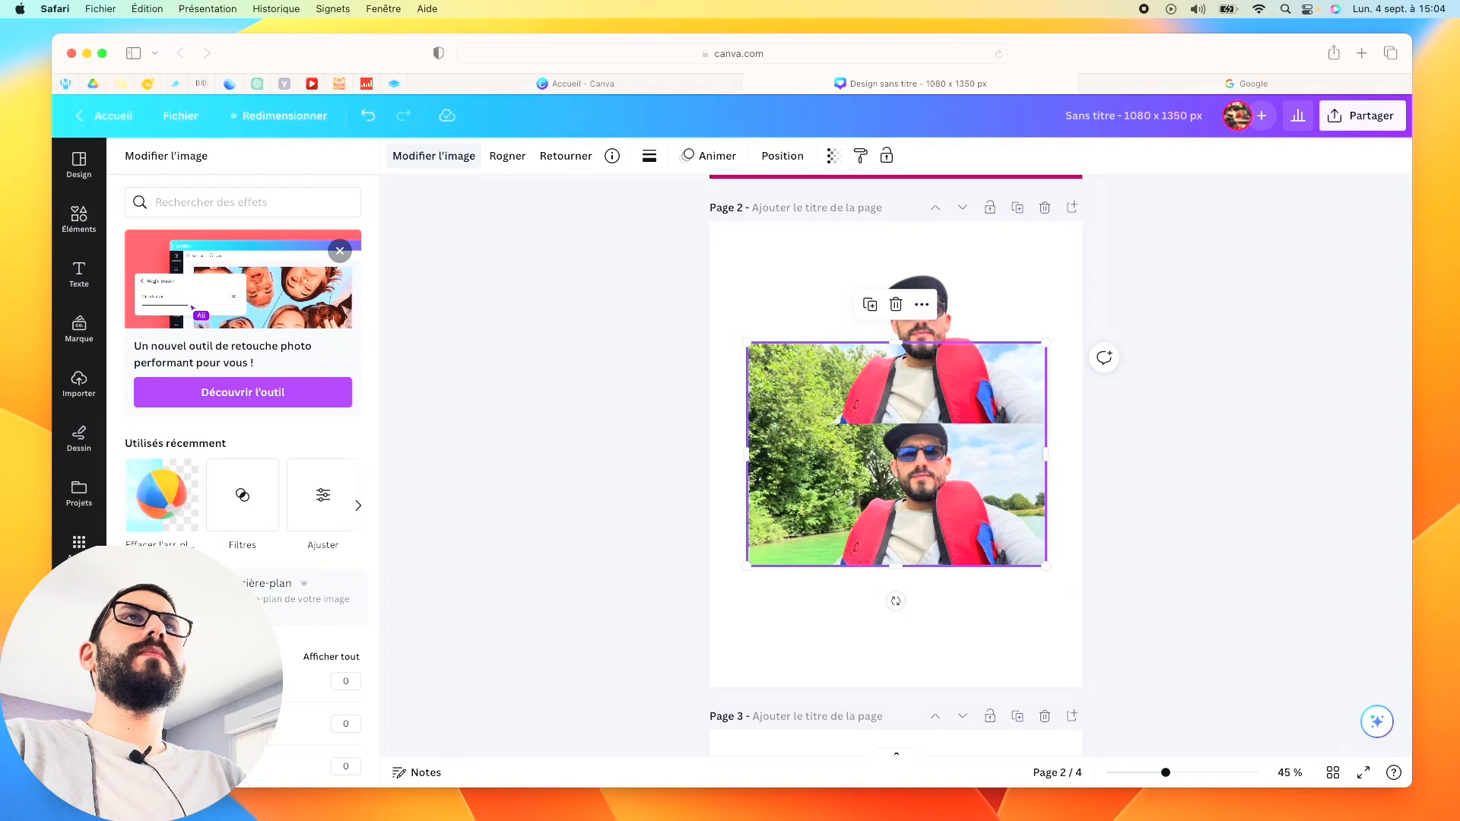
# Step: Apply the warm high-contrast filter listed just before Drama to the original lake photo
pyautogui.scroll(-5, 243, 380)
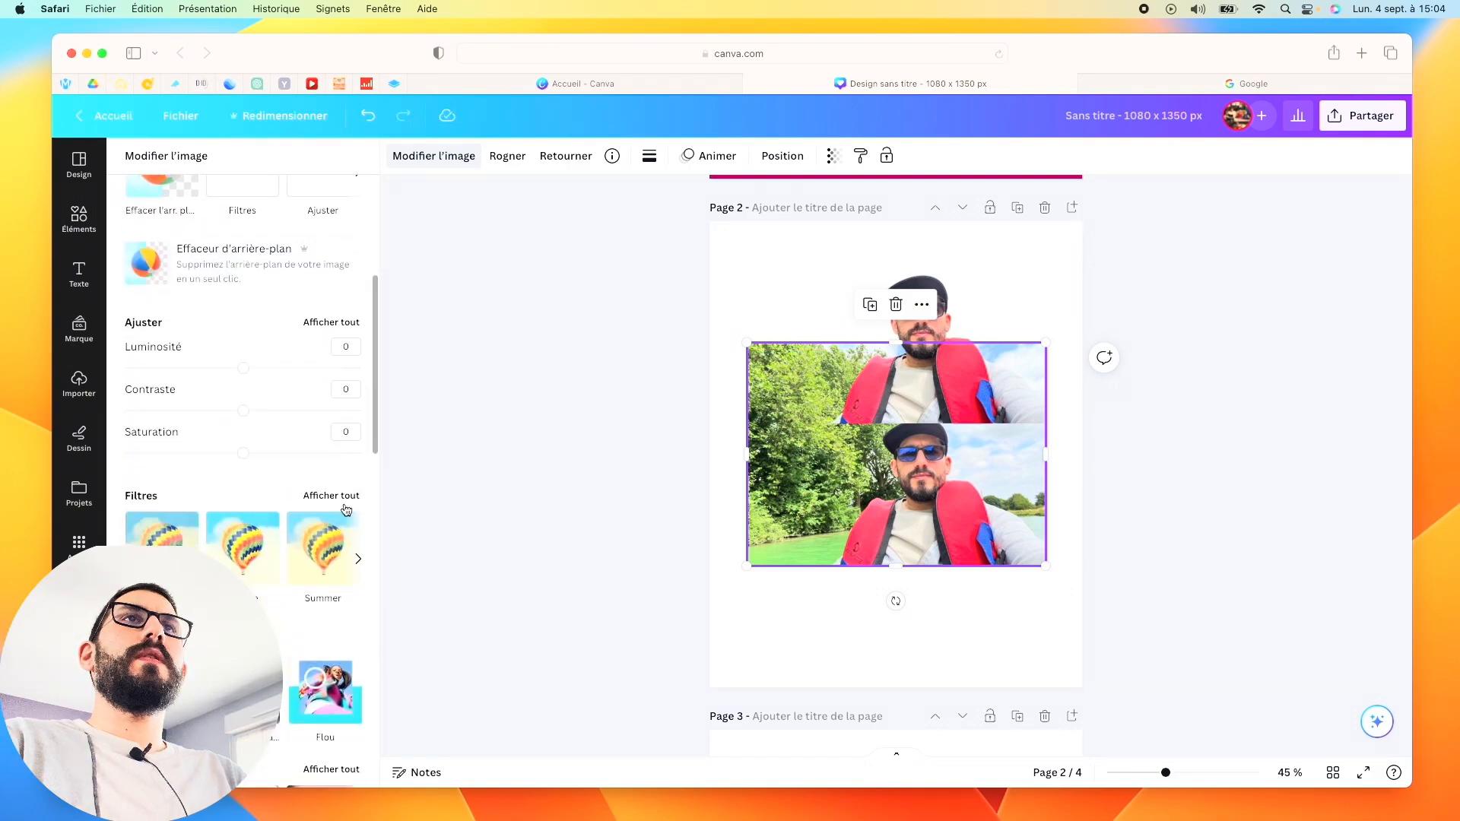
pyautogui.click(332, 496)
pyautogui.scroll(-3, 285, 667)
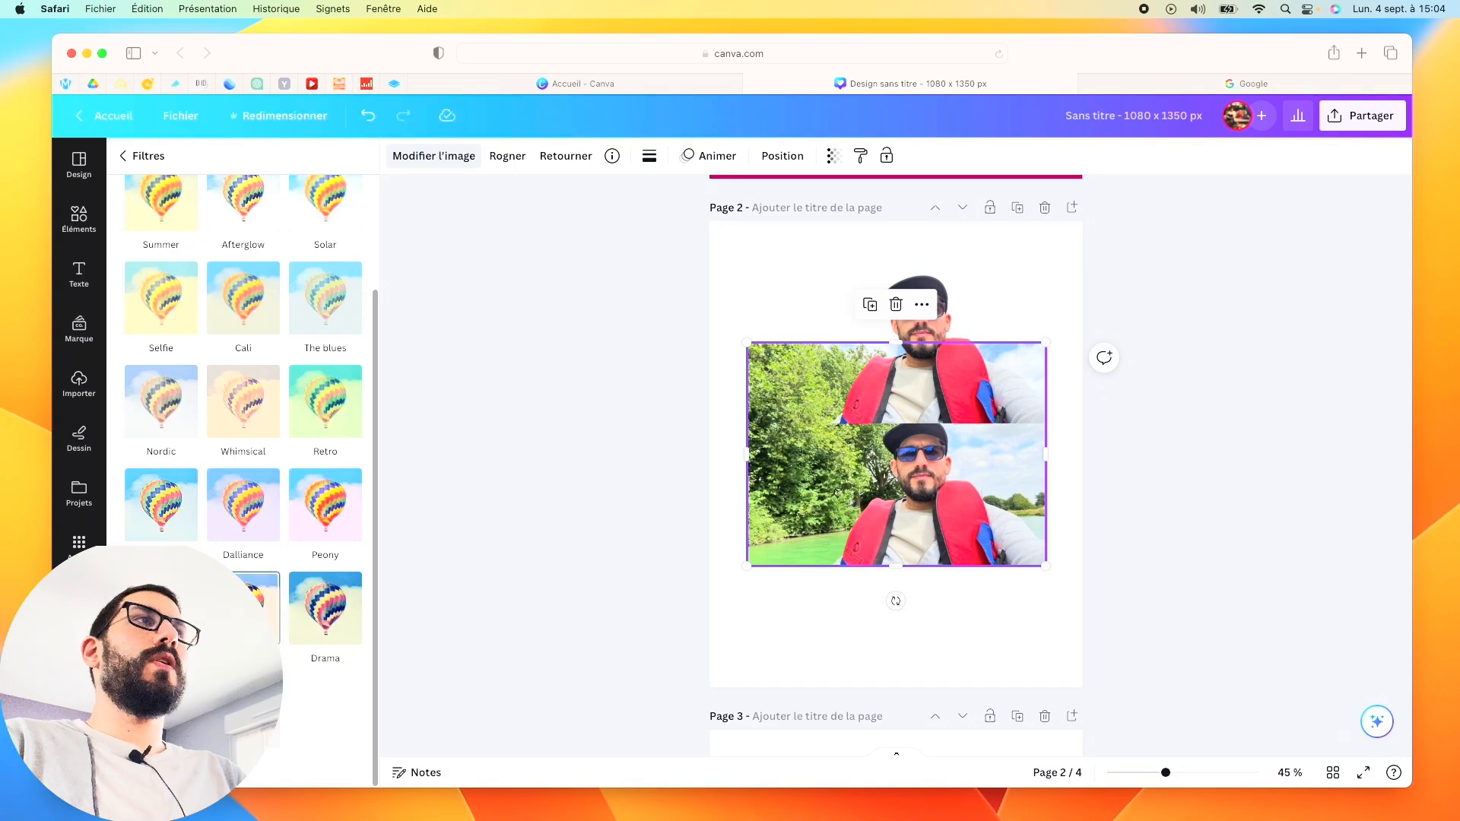
pyautogui.click(251, 608)
# Step: Set the original lake photo as the background of page 2 and place the cutout over it
pyautogui.rightClick(799, 499)
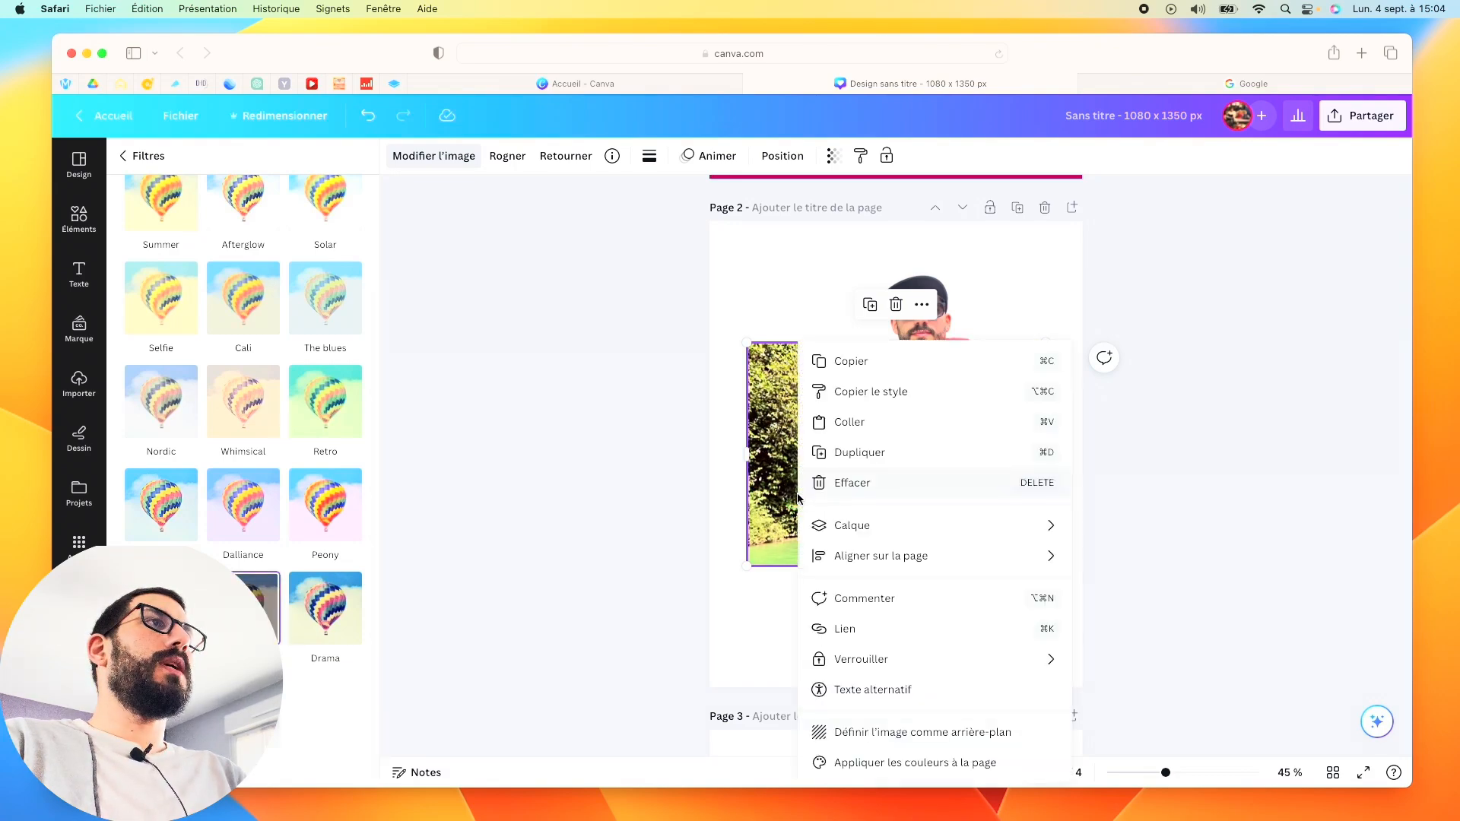
pyautogui.click(892, 734)
pyautogui.moveTo(789, 364); pyautogui.dragTo(787, 465)
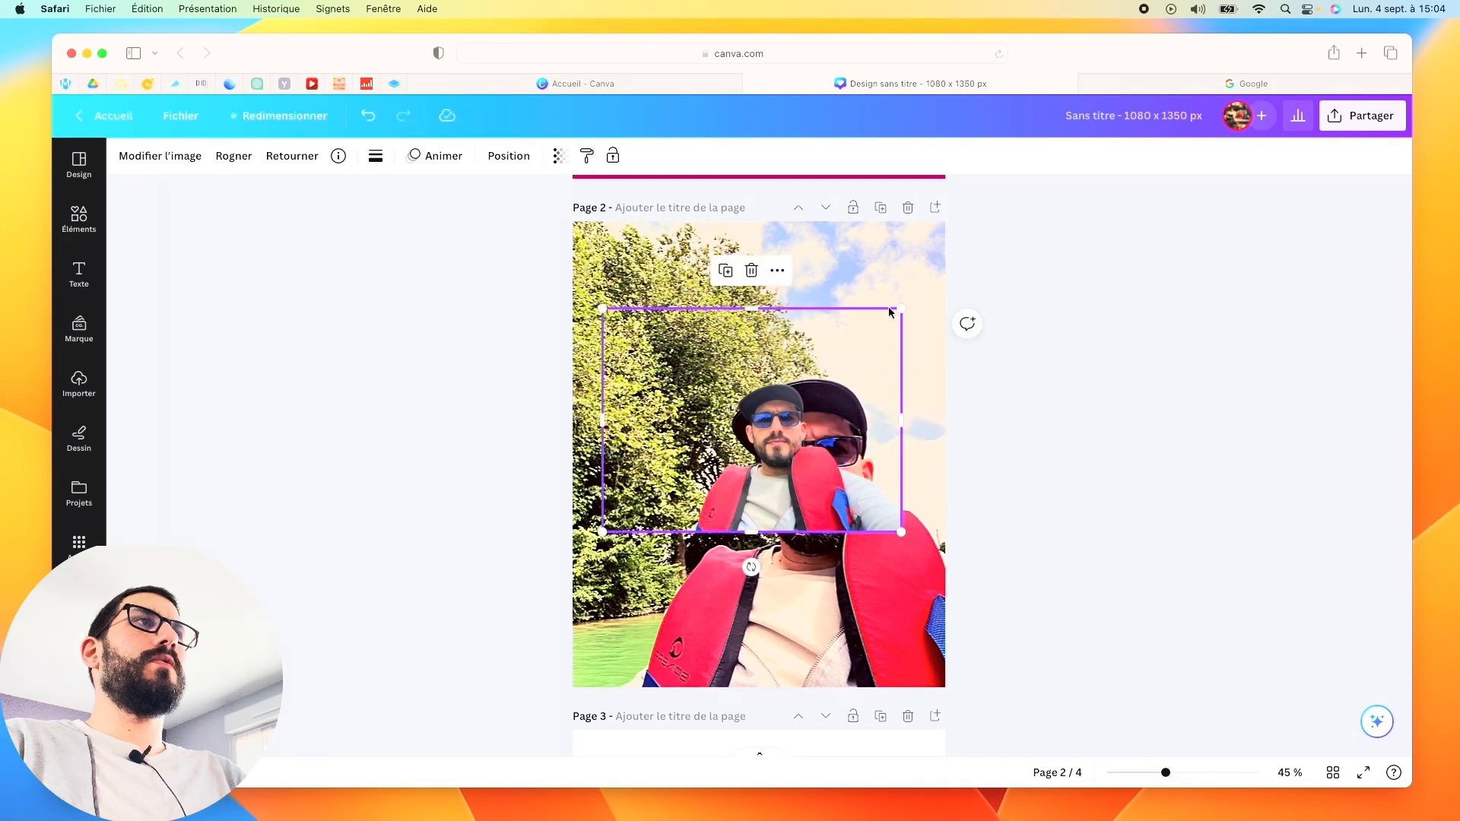
# Step: Enlarge the cutout to match the subject in the background photo and align it exactly over him
pyautogui.moveTo(903, 310); pyautogui.dragTo(1082, 175)
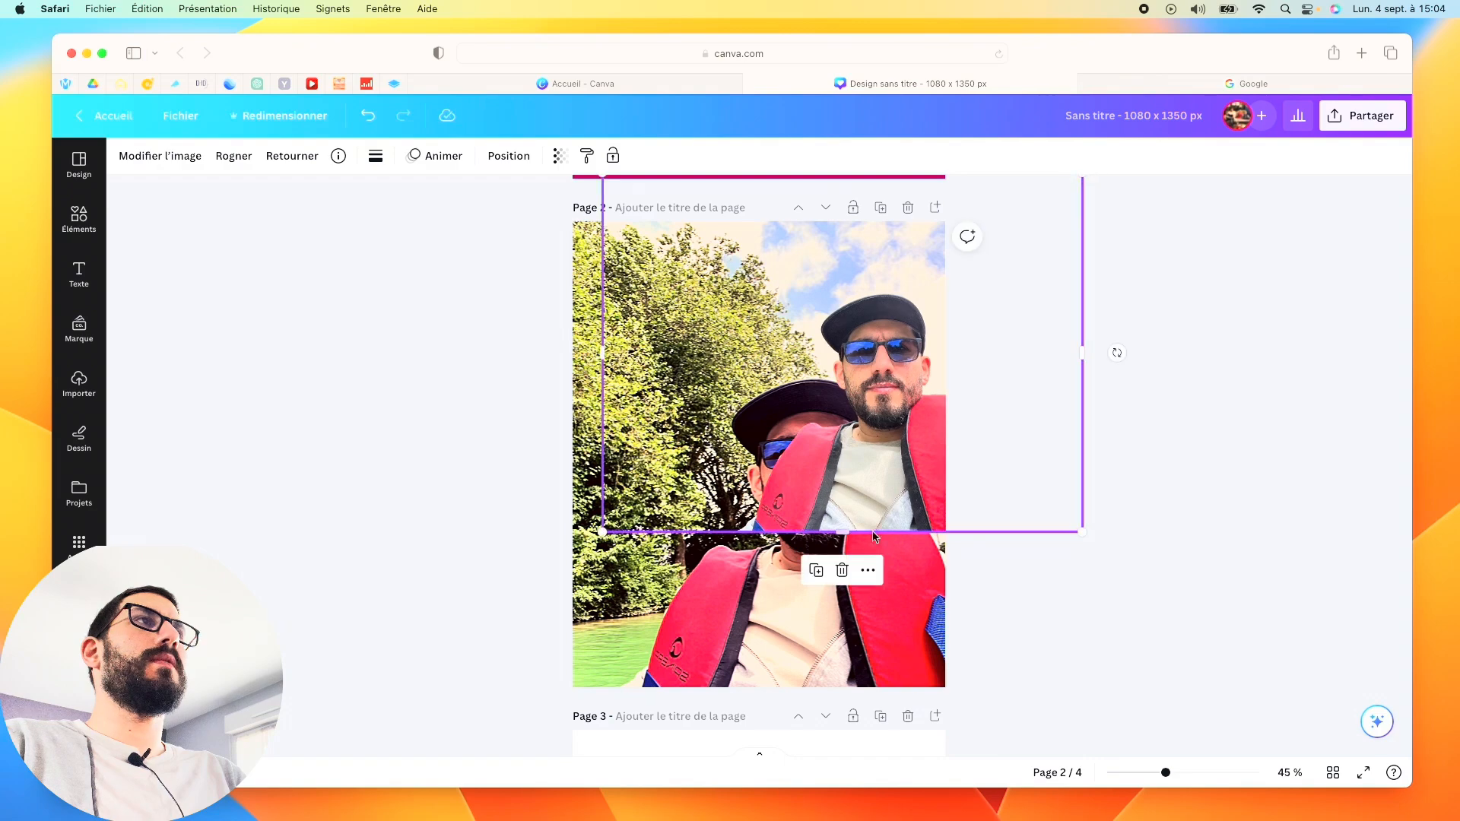
pyautogui.moveTo(800, 491); pyautogui.dragTo(735, 481)
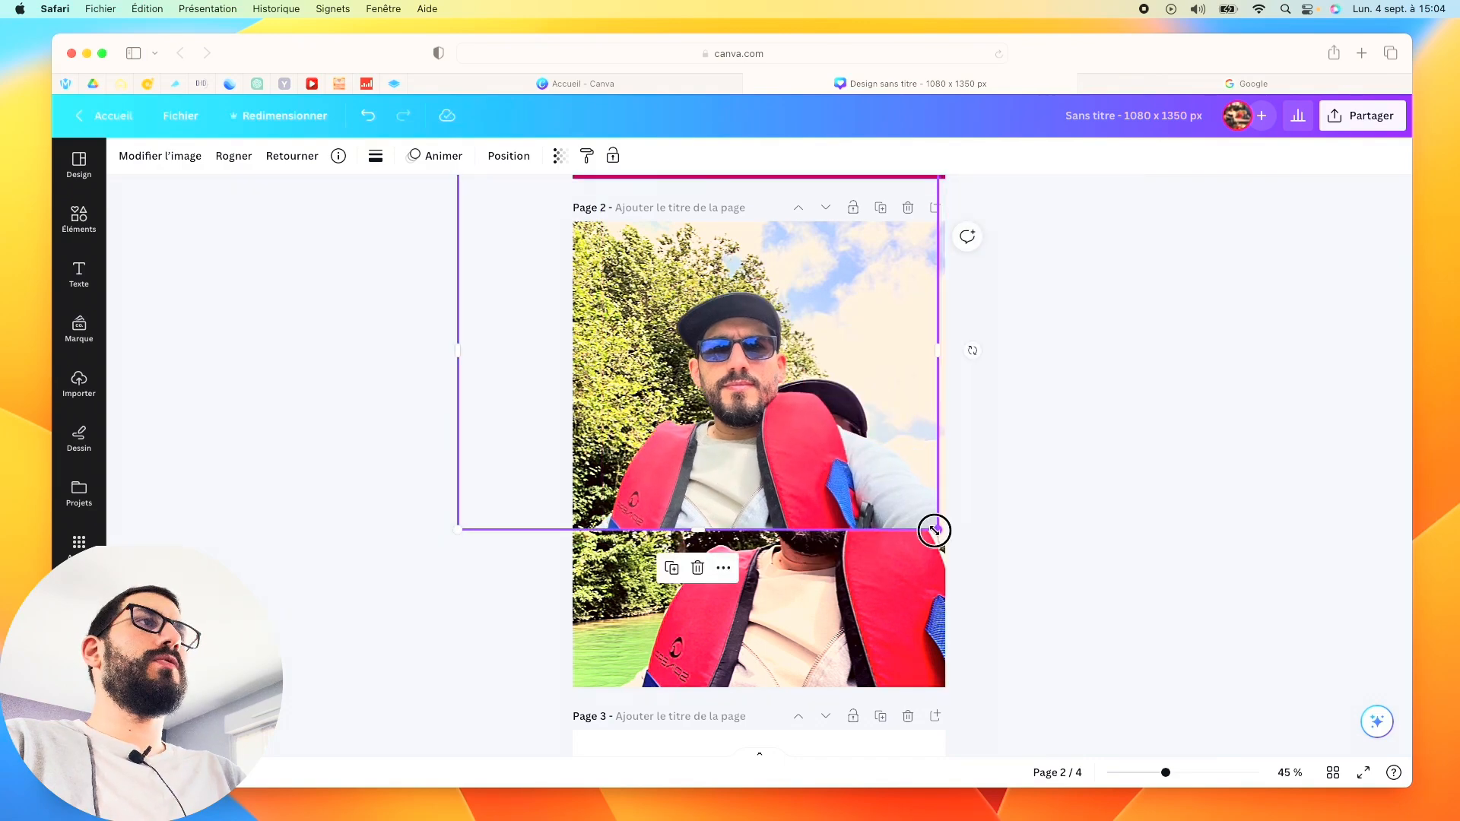
pyautogui.moveTo(934, 530); pyautogui.dragTo(1213, 737)
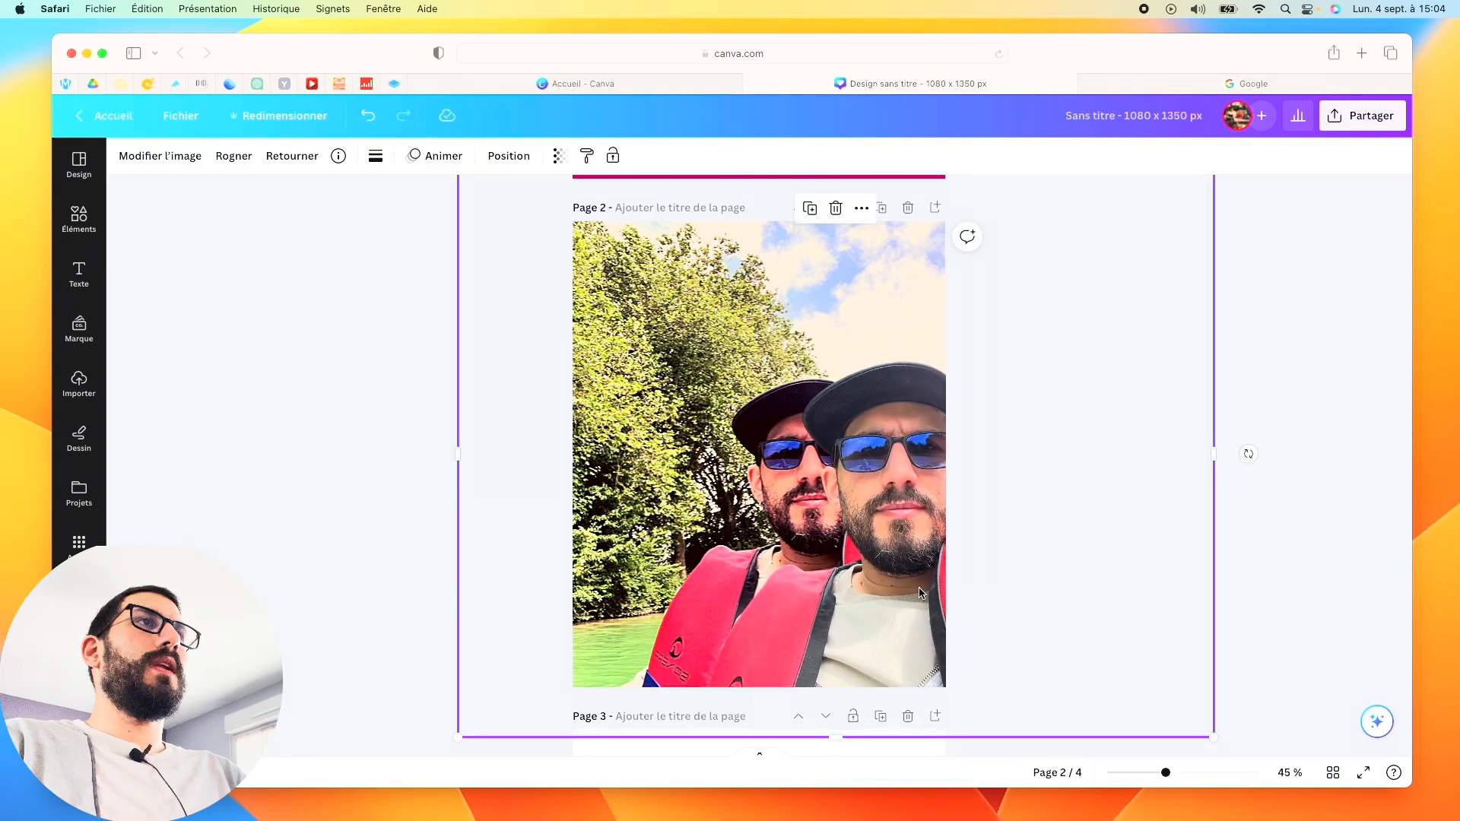
pyautogui.moveTo(920, 594); pyautogui.dragTo(794, 553)
pyautogui.scroll(3, 944, 441)
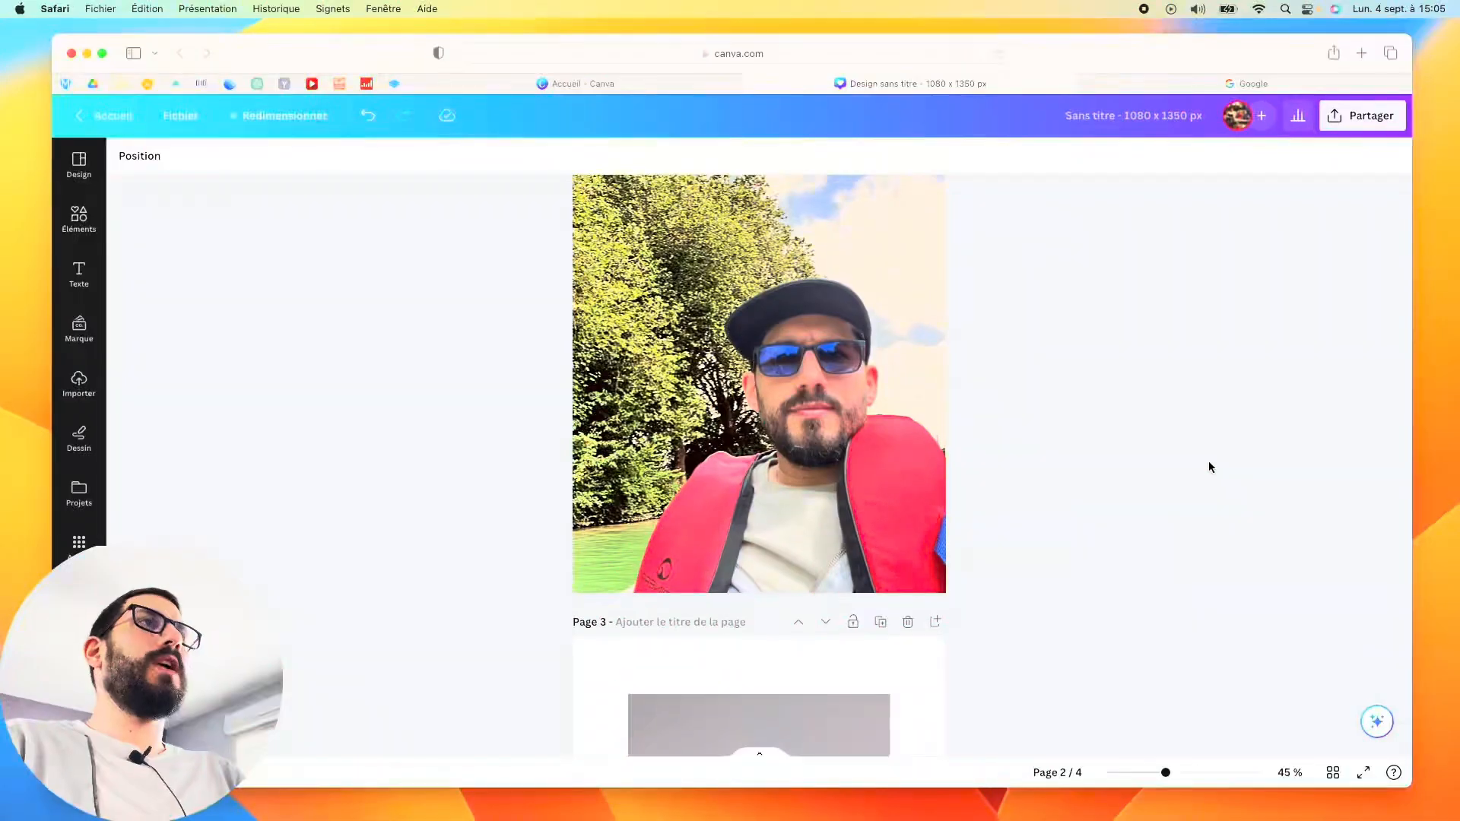
pyautogui.scroll(2, 1209, 465)
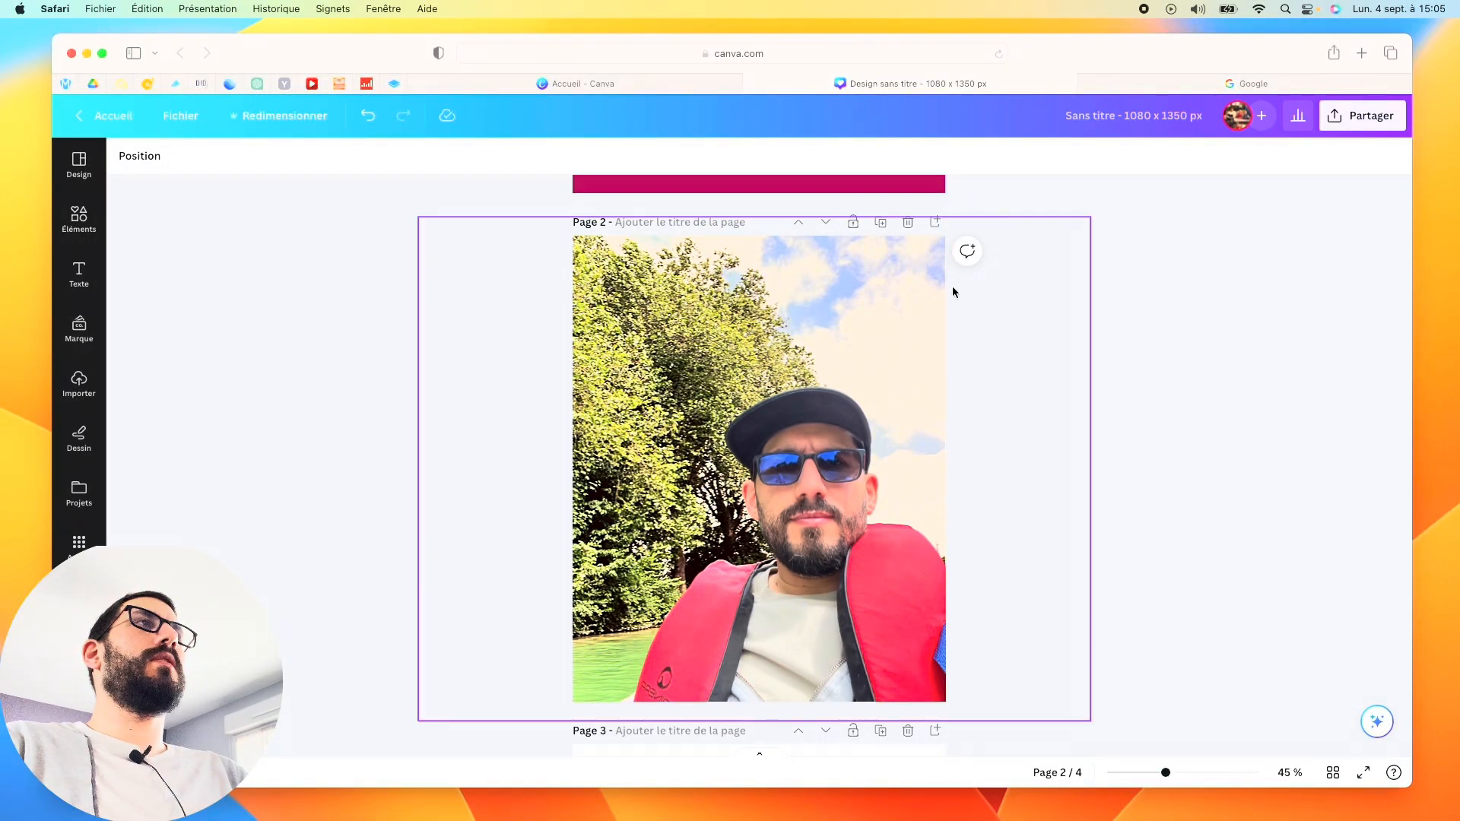
pyautogui.click(1138, 346)
pyautogui.scroll(-3, 1022, 409)
pyautogui.scroll(2, 1021, 409)
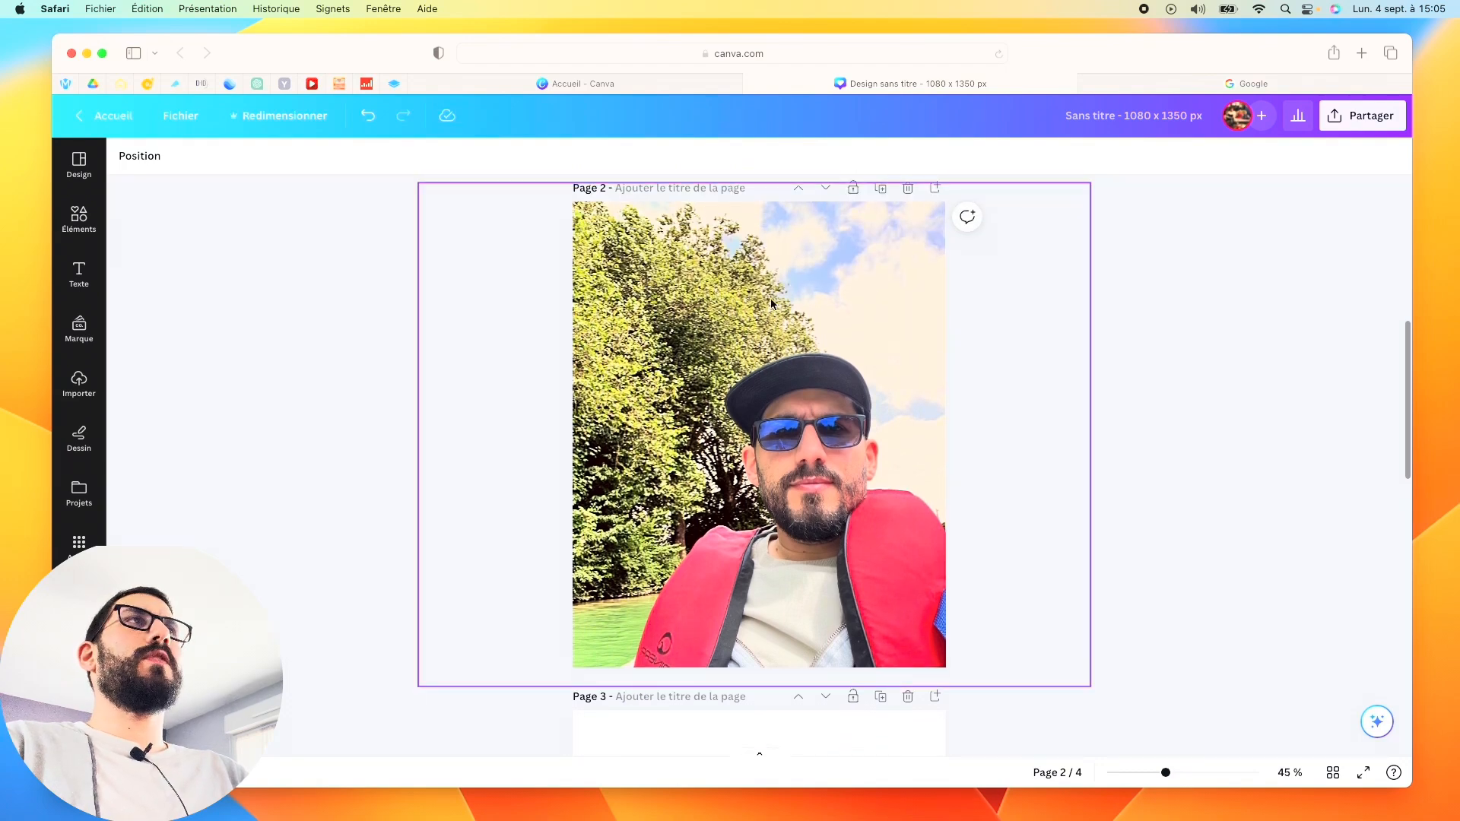
# Step: Crop the empty area of the cutout's frame above the cap and beside the life jacket
pyautogui.click(844, 473)
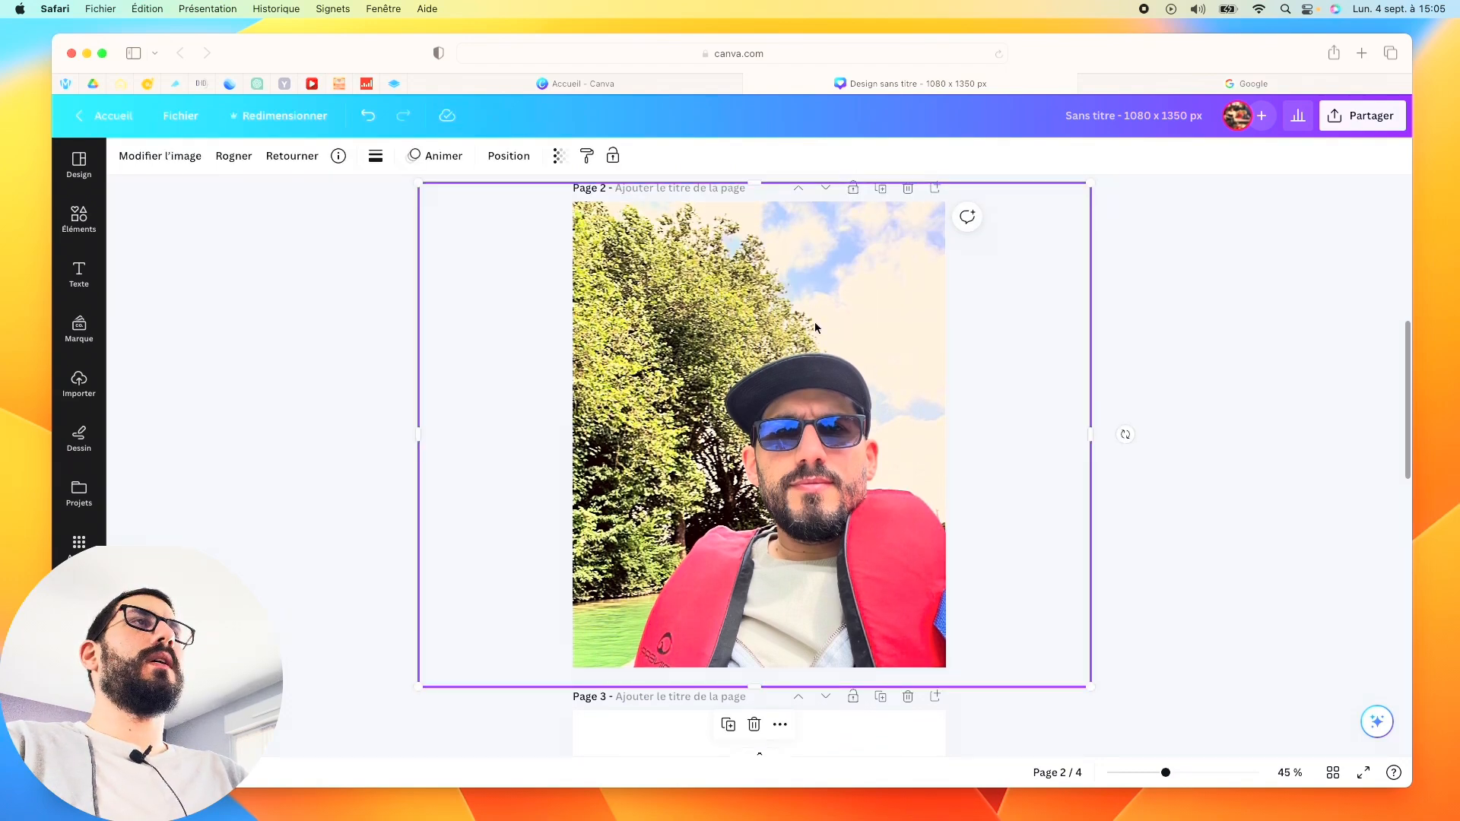
pyautogui.moveTo(755, 184); pyautogui.dragTo(788, 353)
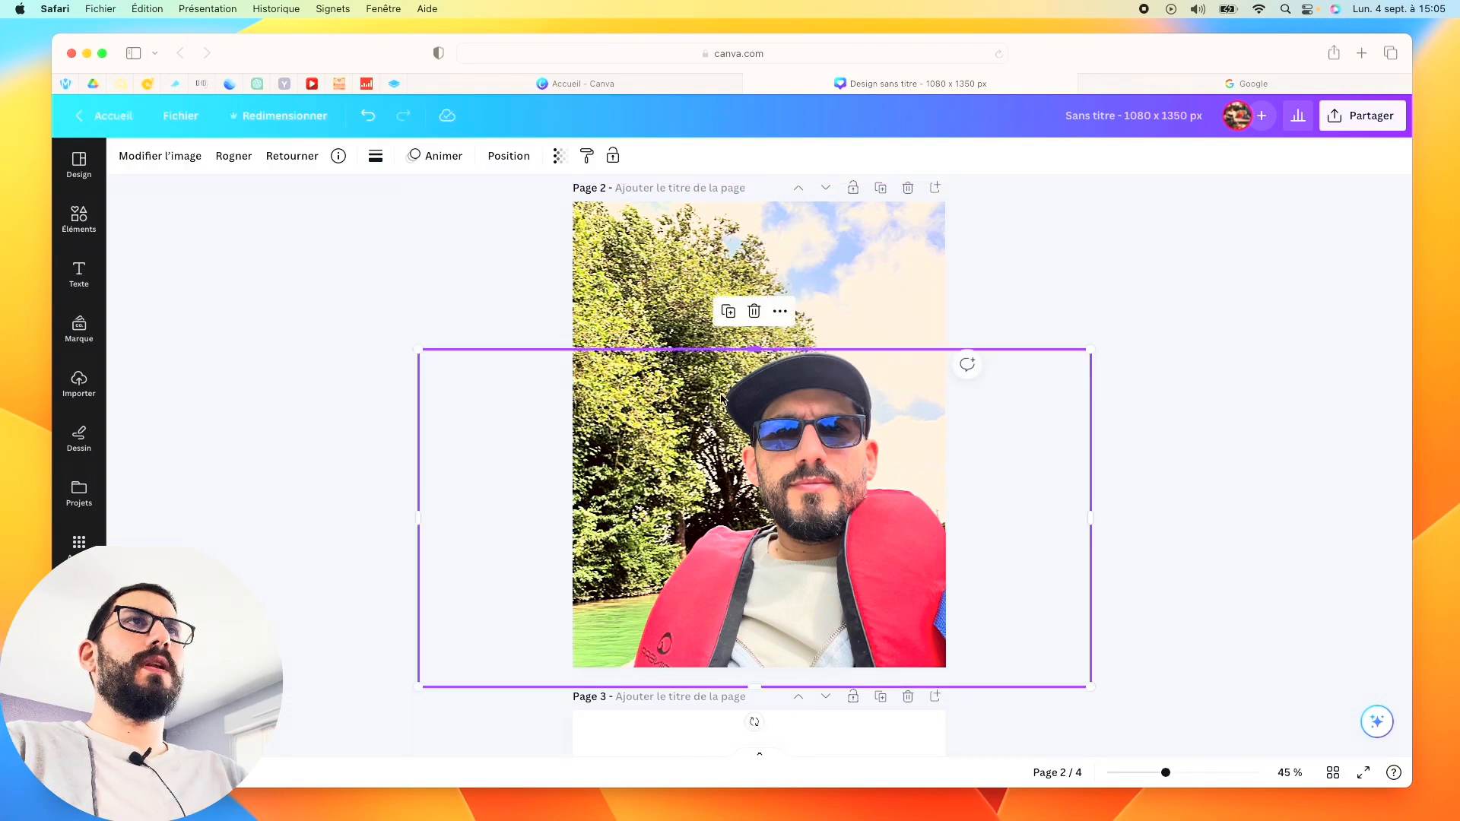
pyautogui.moveTo(420, 517); pyautogui.dragTo(620, 529)
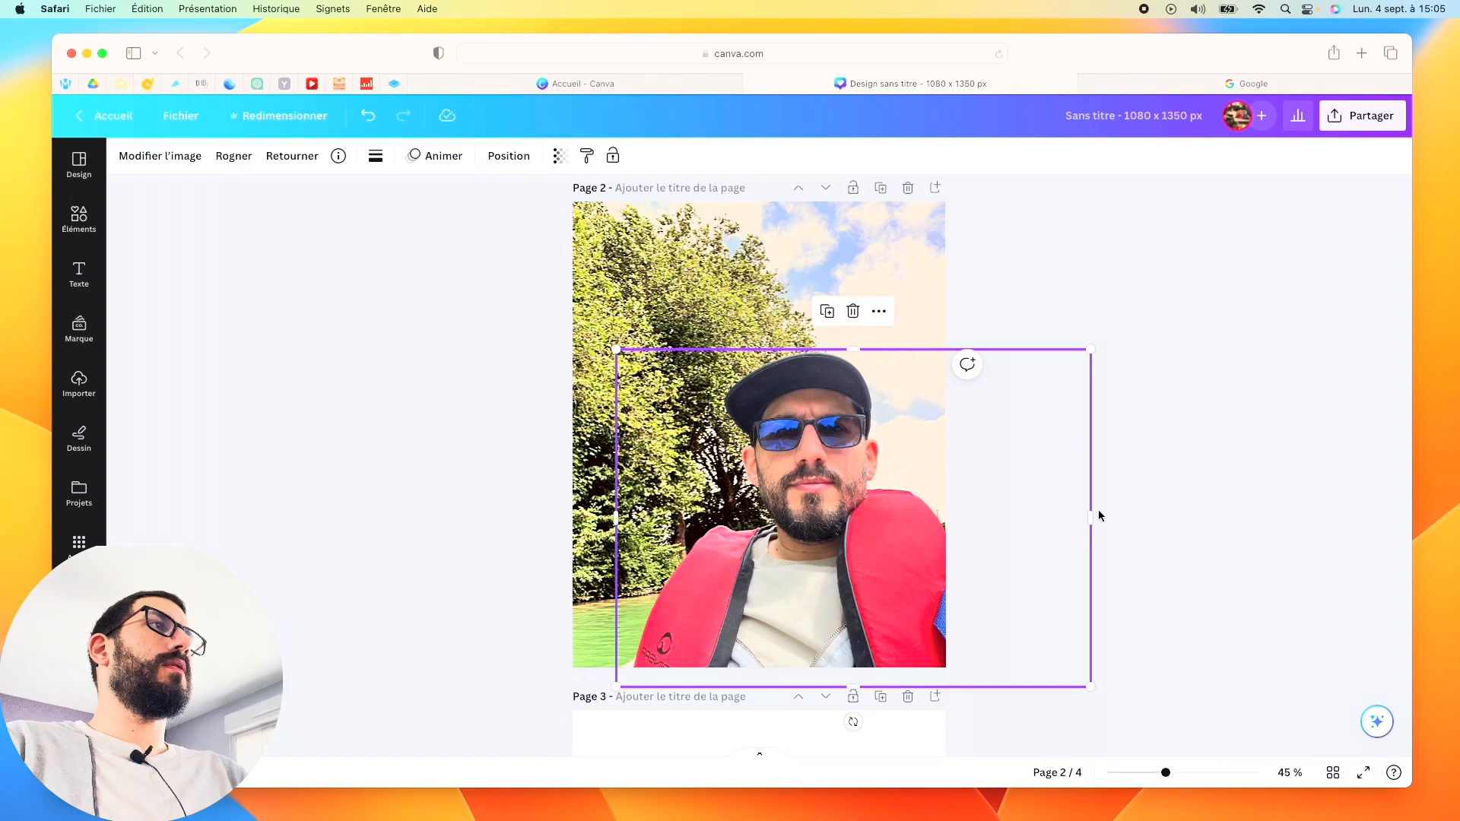
pyautogui.click(1021, 384)
pyautogui.scroll(-1, 1033, 414)
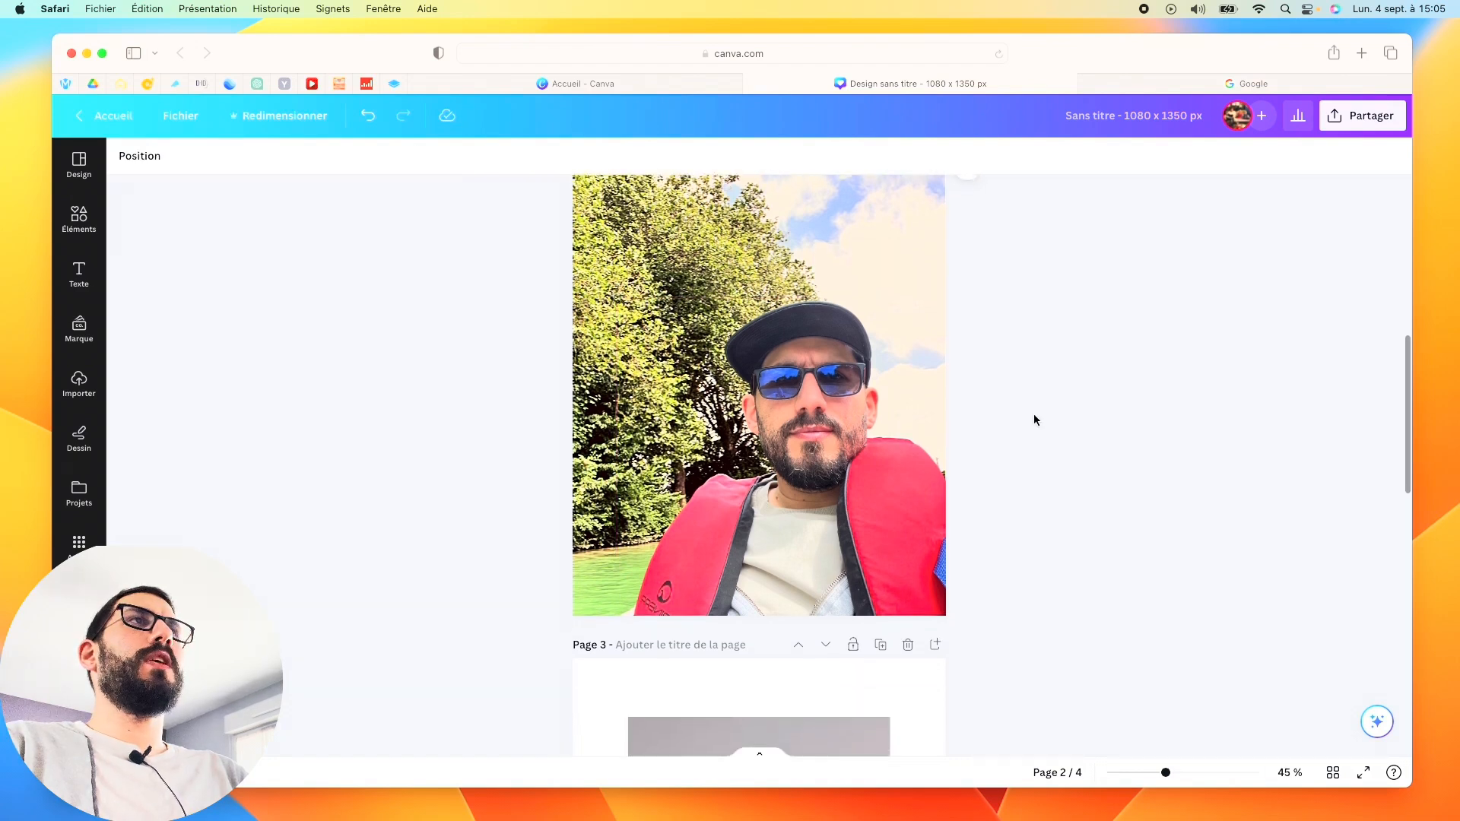
# Step: Change the filter of the page 2 background photo to Epic and open its intensity setting
pyautogui.scroll(2, 1033, 414)
pyautogui.click(657, 312)
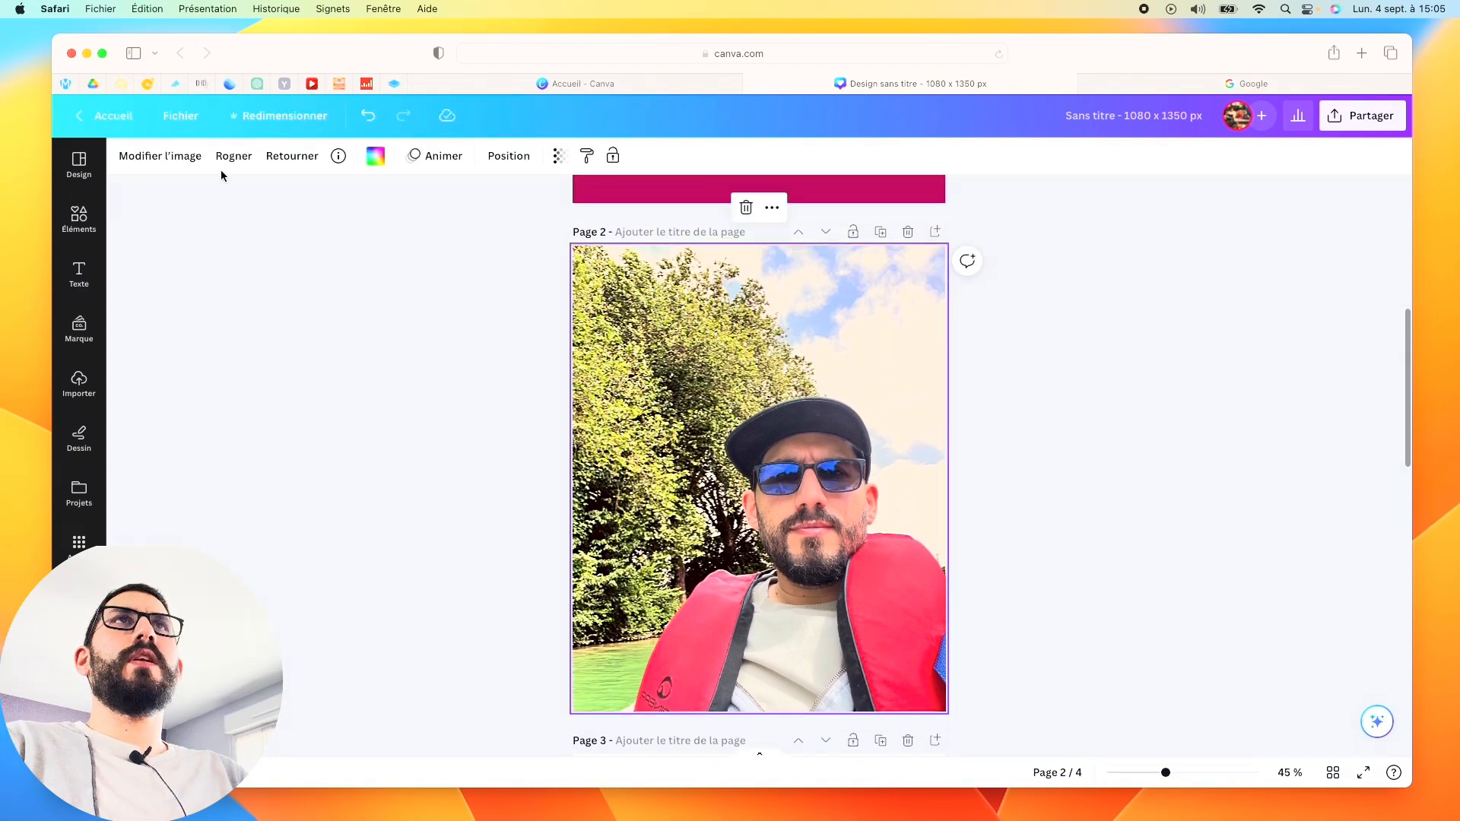
pyautogui.click(162, 157)
pyautogui.scroll(-3, 237, 565)
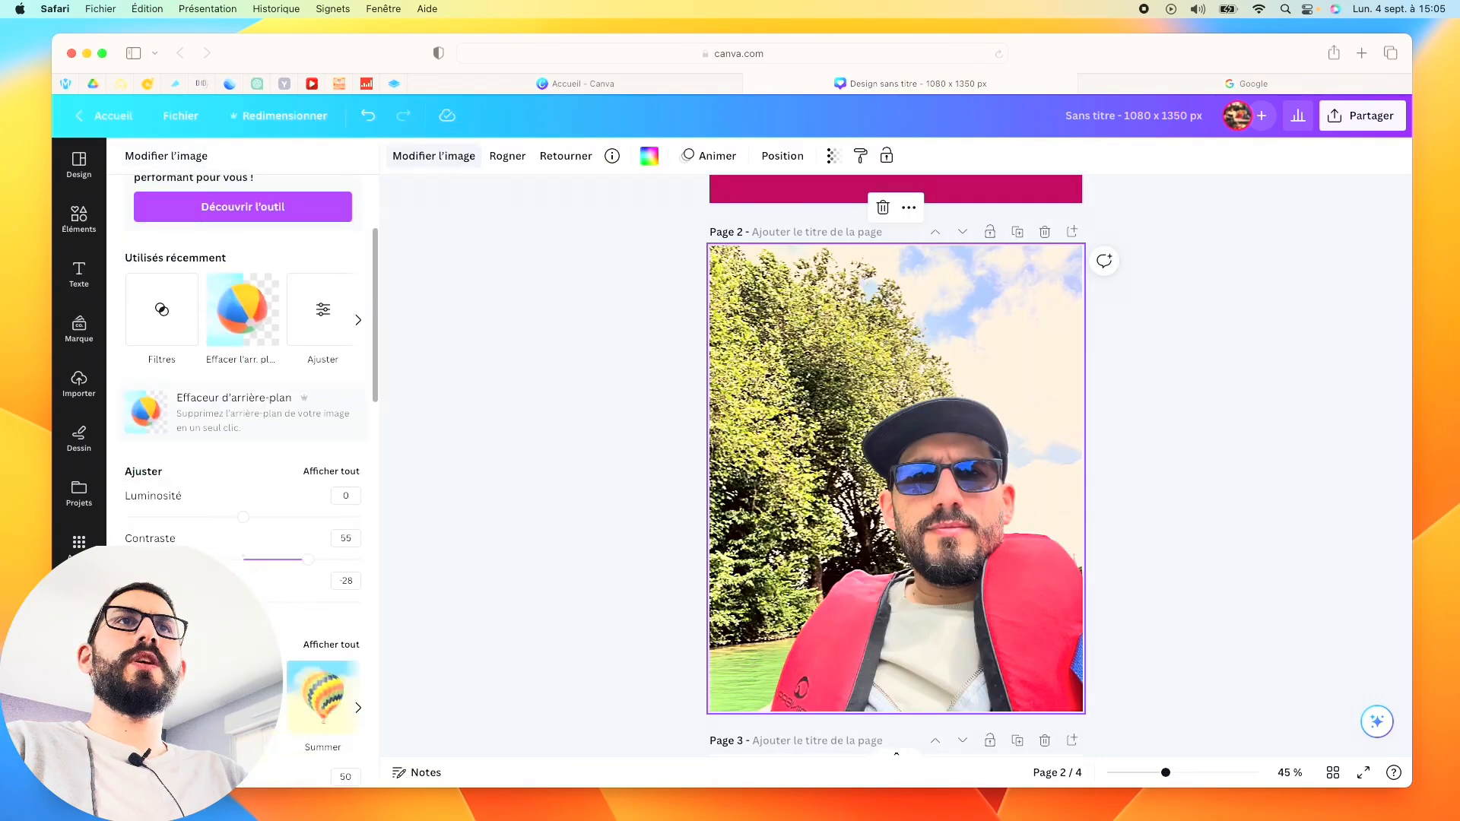
pyautogui.scroll(-1, 242, 456)
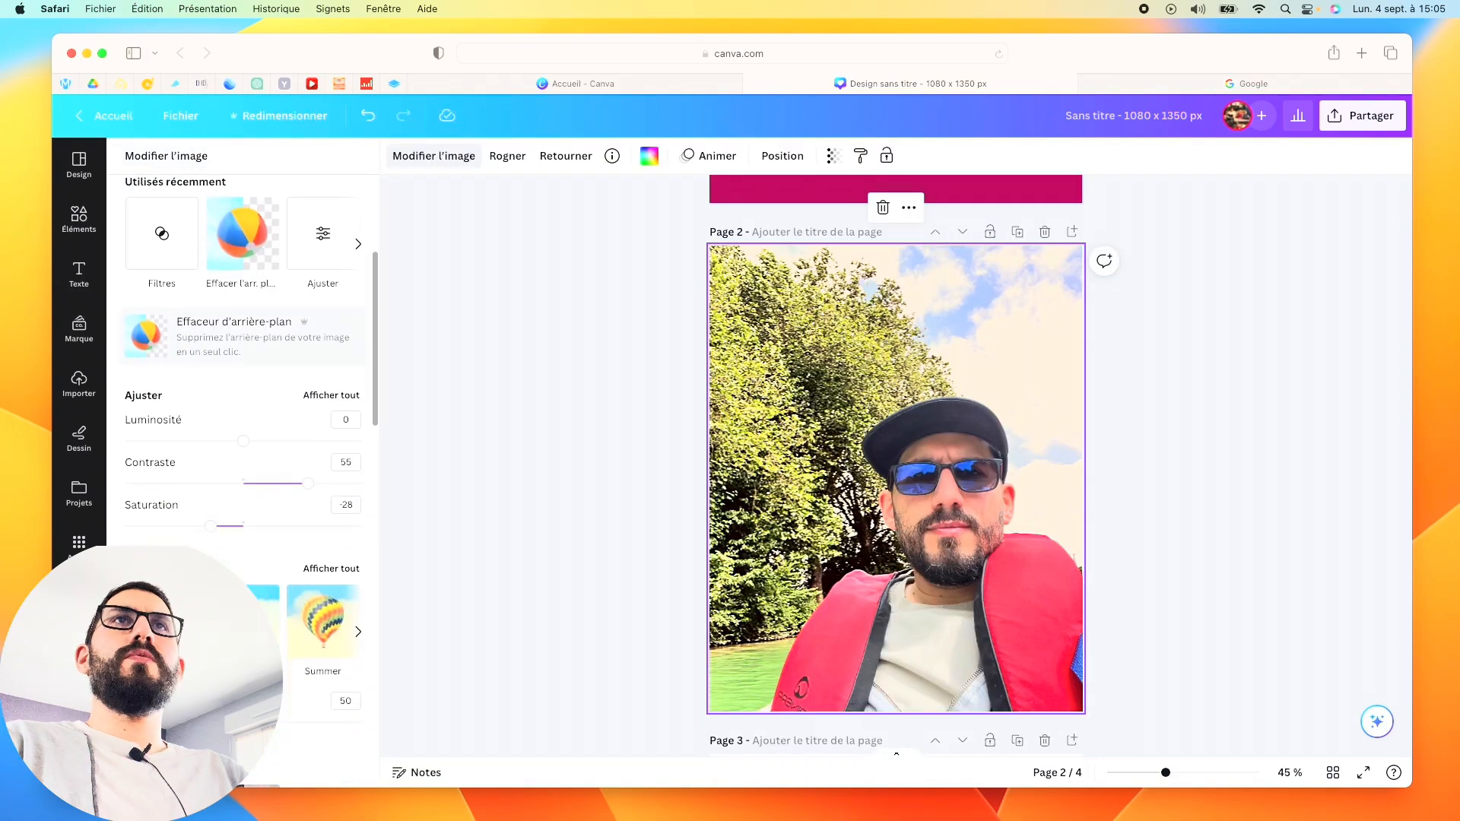
pyautogui.click(331, 568)
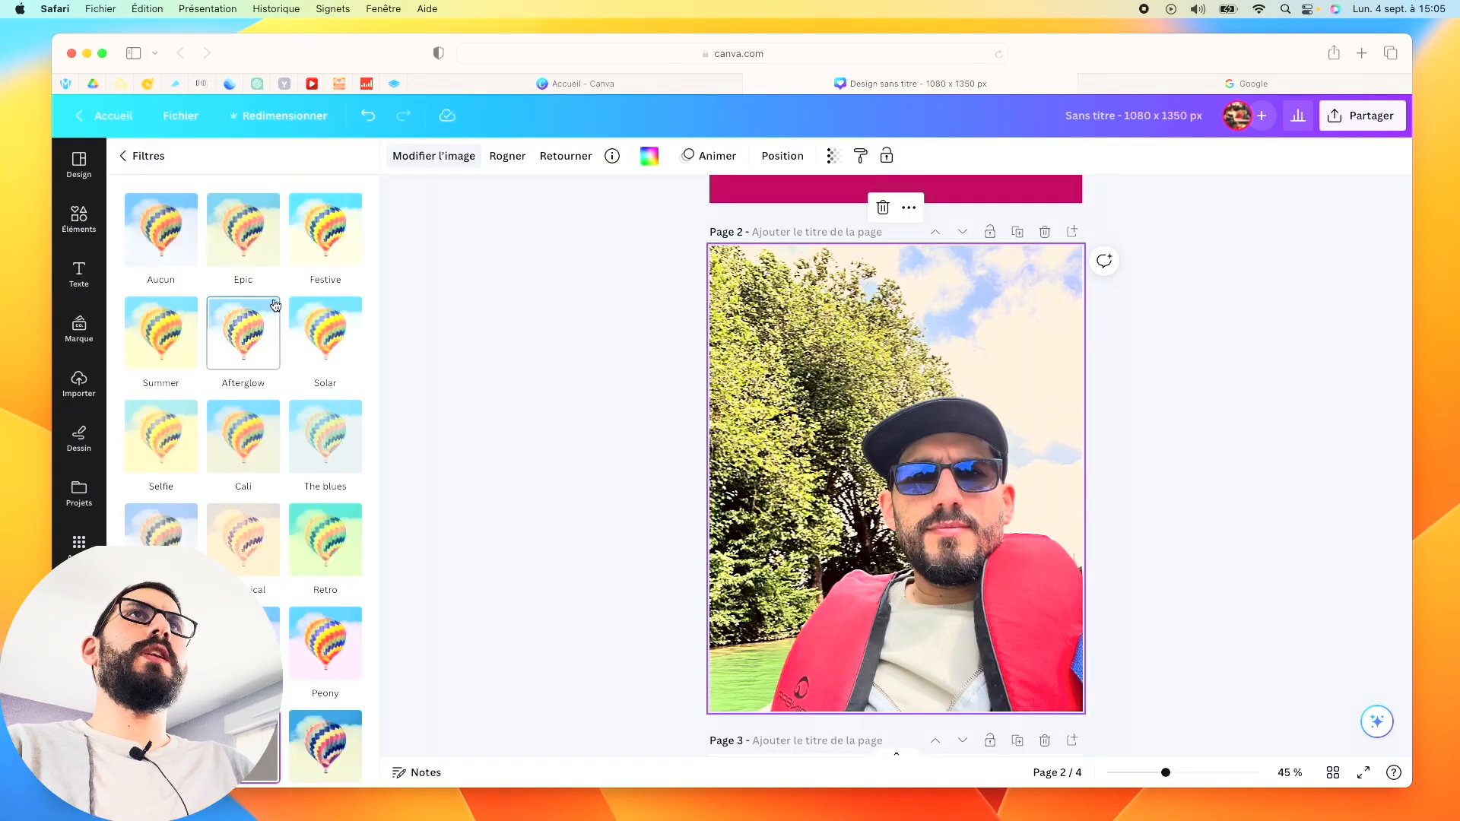
pyautogui.click(236, 241)
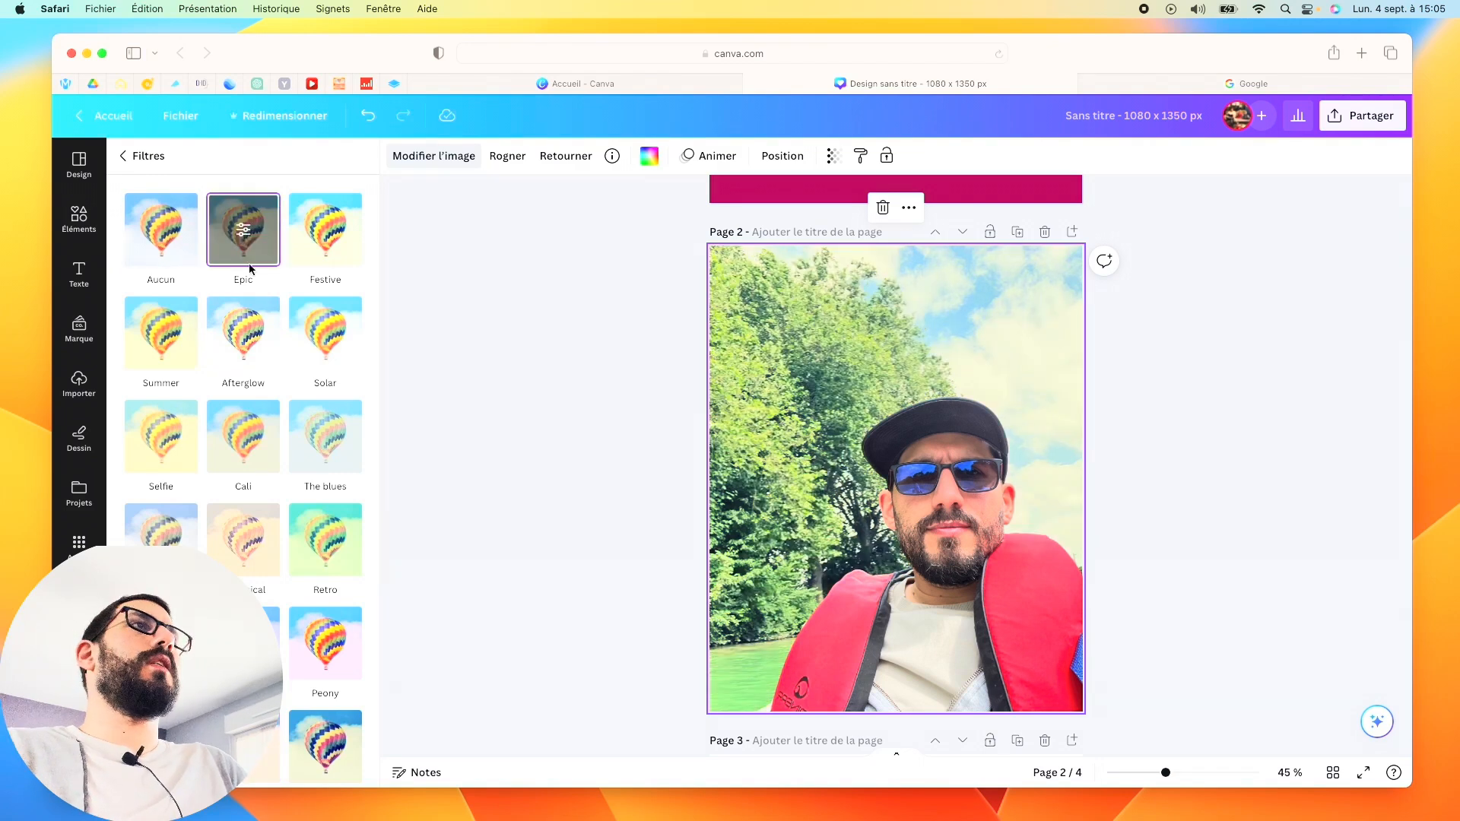
pyautogui.click(244, 234)
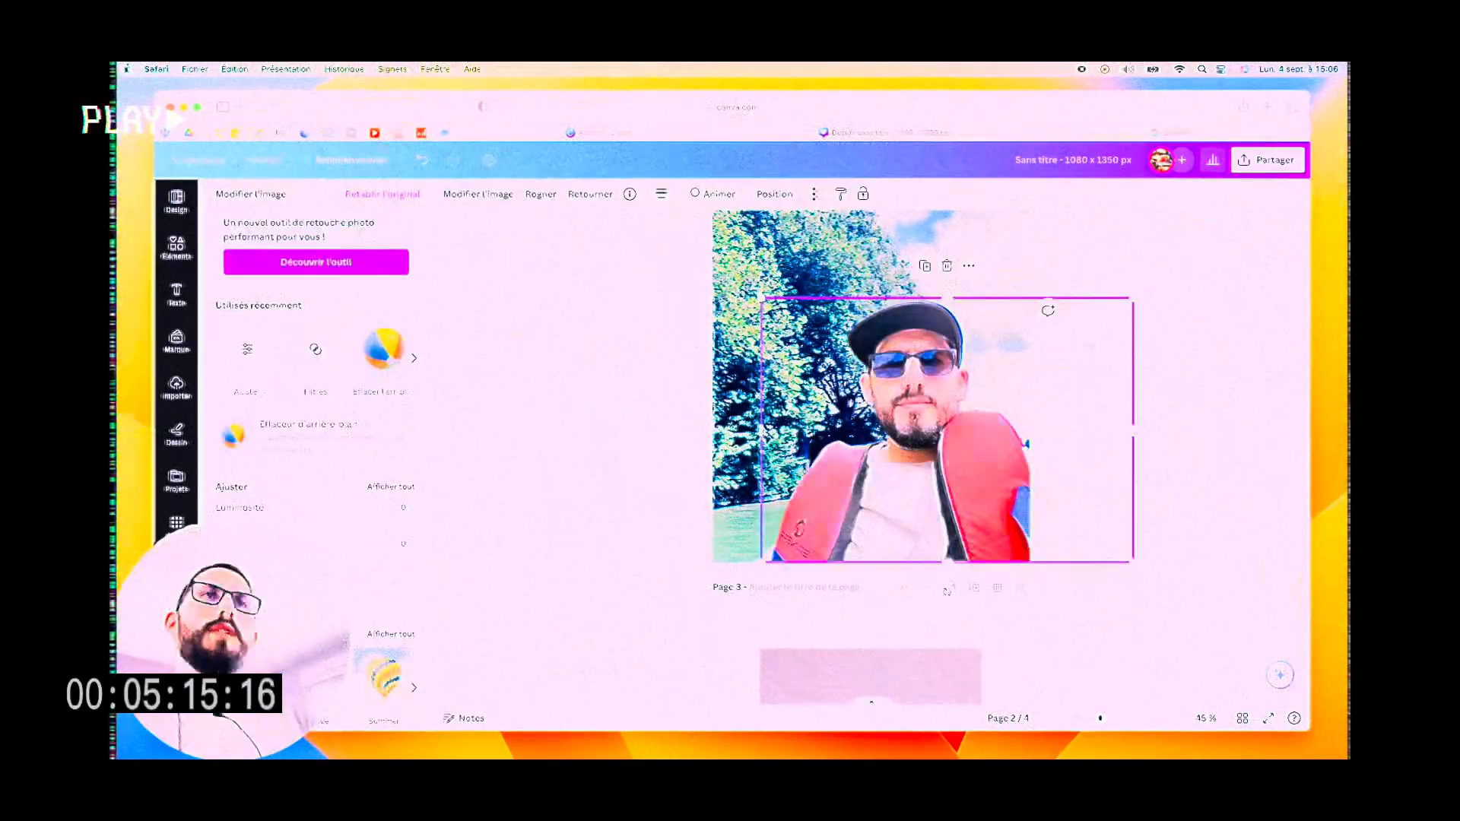
# Step: Apply the Retro filter to the page 2 background photo and set its intensity to 48
pyautogui.click(386, 403)
pyautogui.click(386, 403)
pyautogui.moveTo(366, 250); pyautogui.dragTo(265, 249)
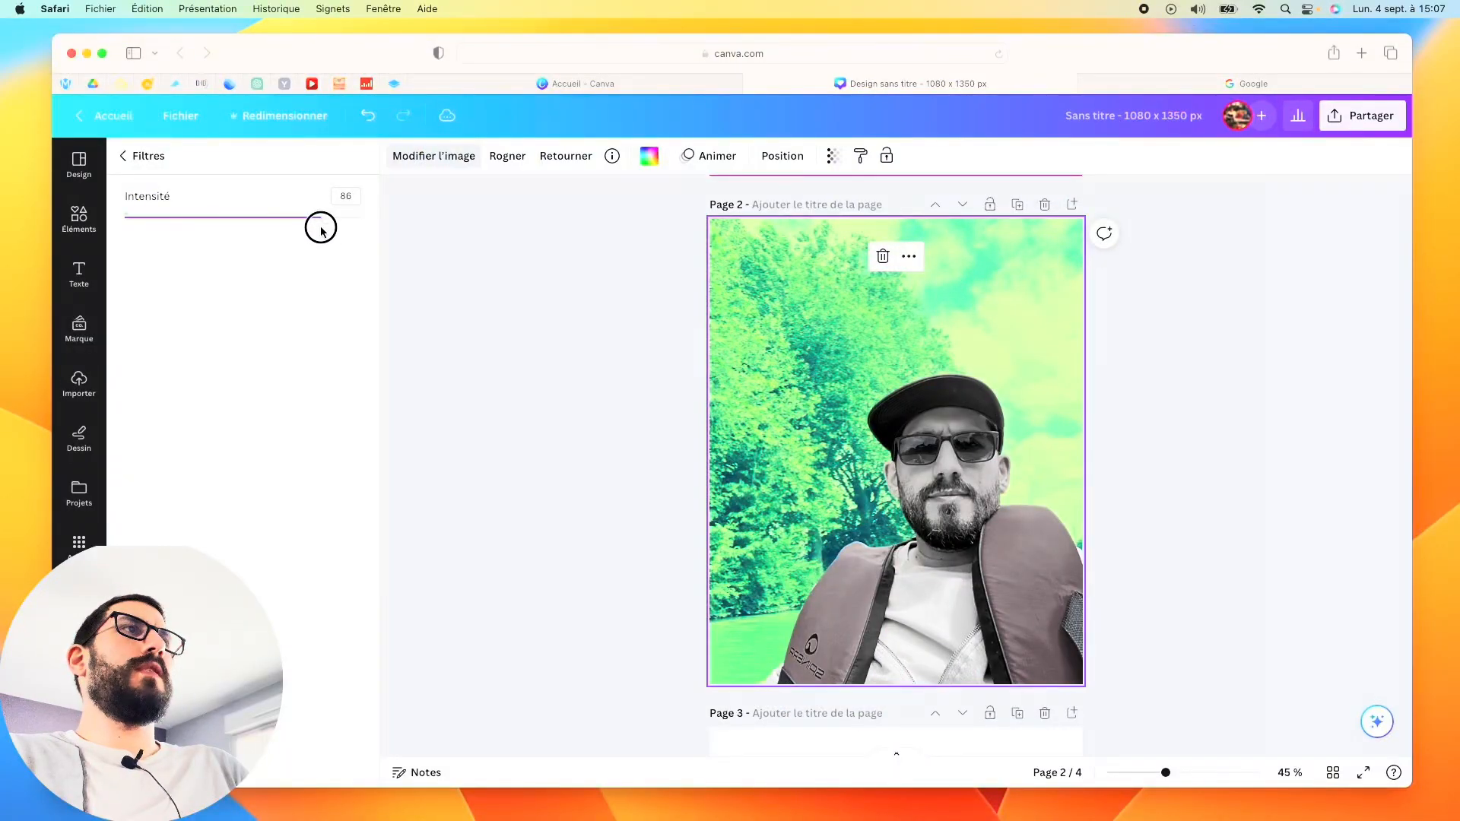
pyautogui.moveTo(175, 219); pyautogui.dragTo(237, 219)
# Step: Make the black-and-white cutout slightly transparent so some colour of the background photo shows through
pyautogui.click(969, 592)
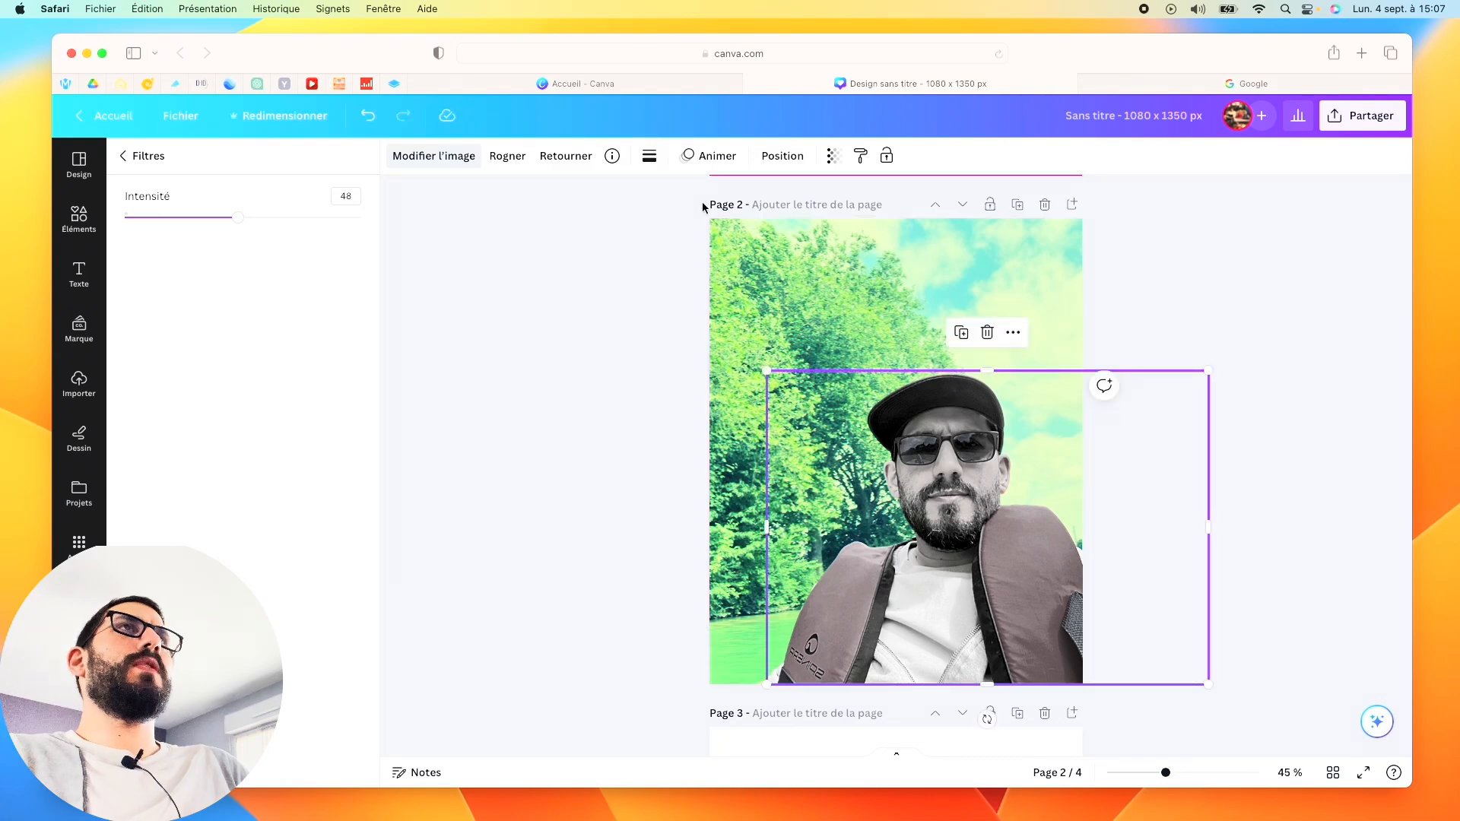
pyautogui.click(457, 157)
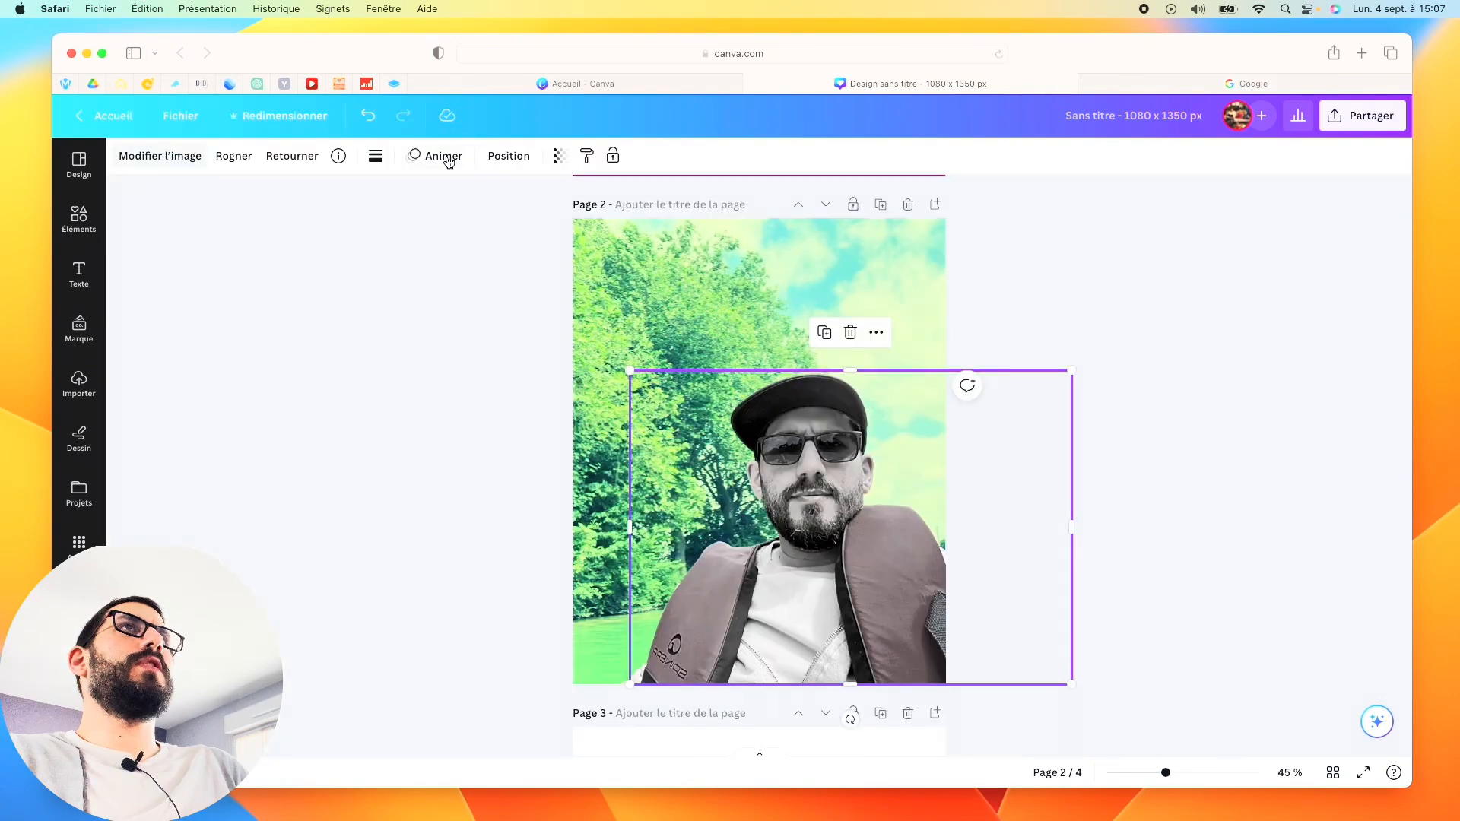
pyautogui.click(559, 156)
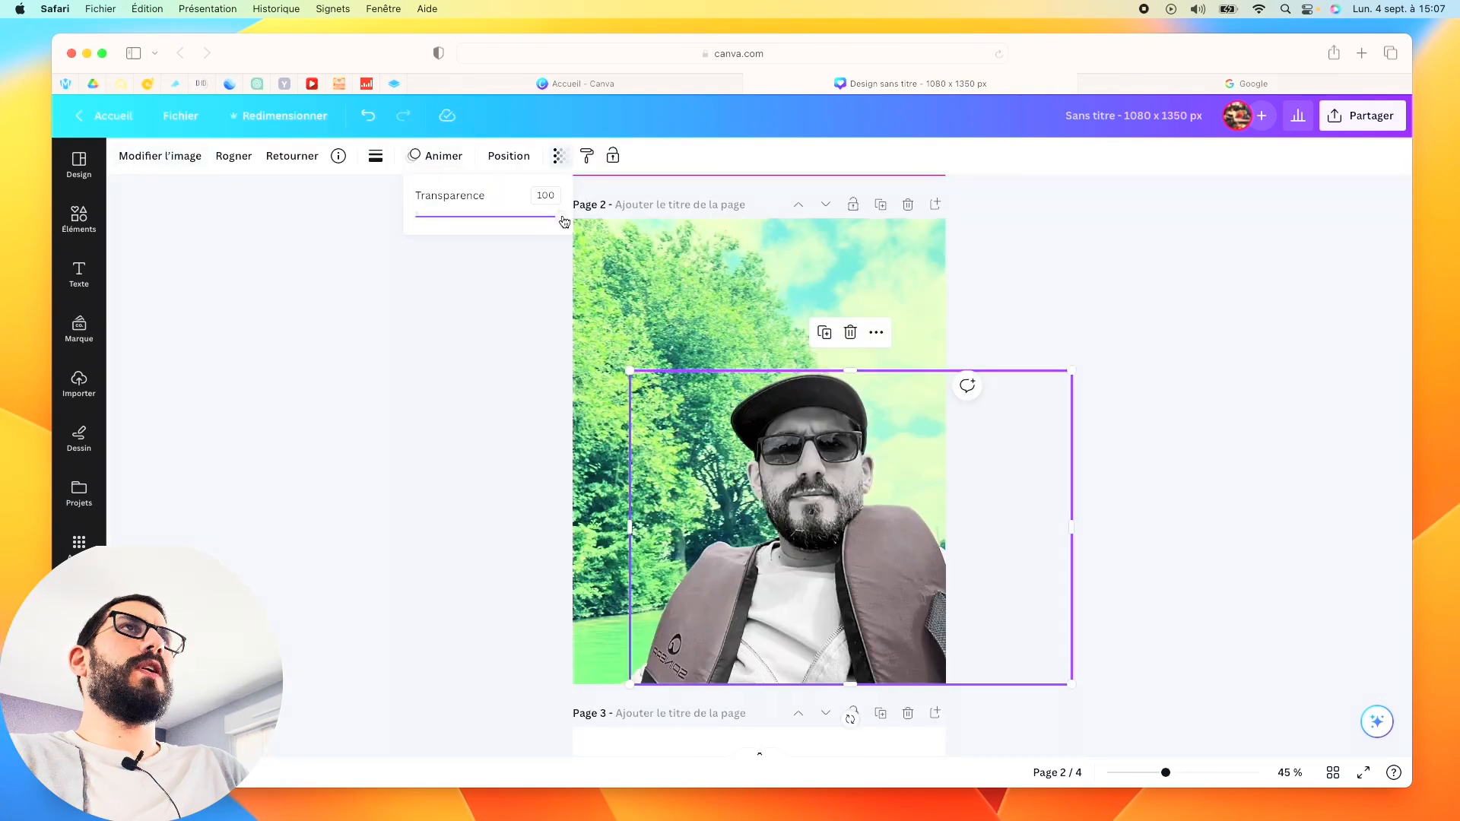
pyautogui.moveTo(564, 221)
pyautogui.mouseDown()
pyautogui.moveTo(531, 215)
pyautogui.moveTo(599, 242)
pyautogui.moveTo(468, 234)
pyautogui.moveTo(546, 229)
pyautogui.mouseUp()
pyautogui.click(1107, 303)
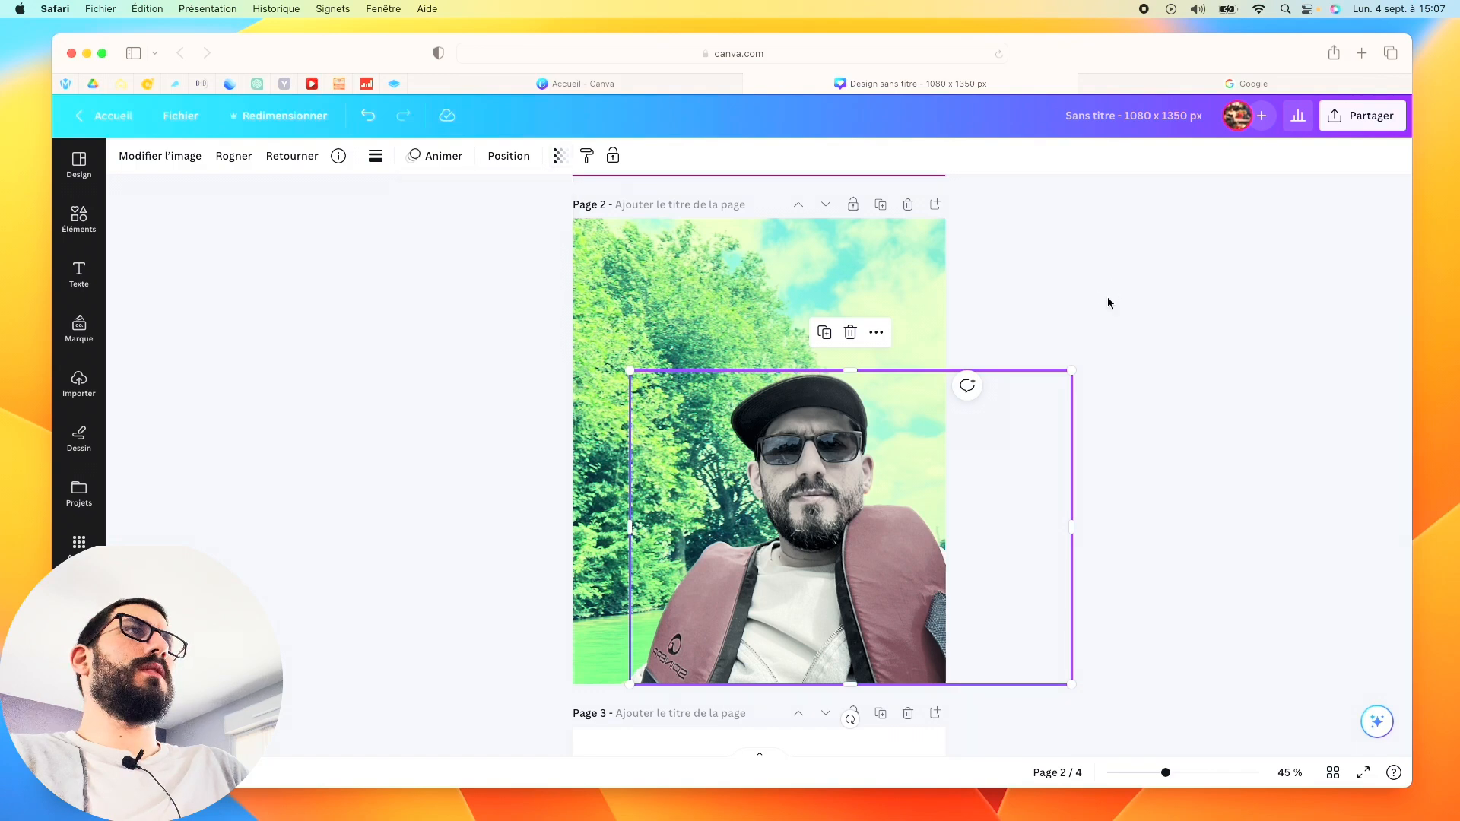
# Step: Look over the page 2 composition and go to the sofa photo on page 3
pyautogui.scroll(-2, 1108, 302)
pyautogui.scroll(3, 1107, 302)
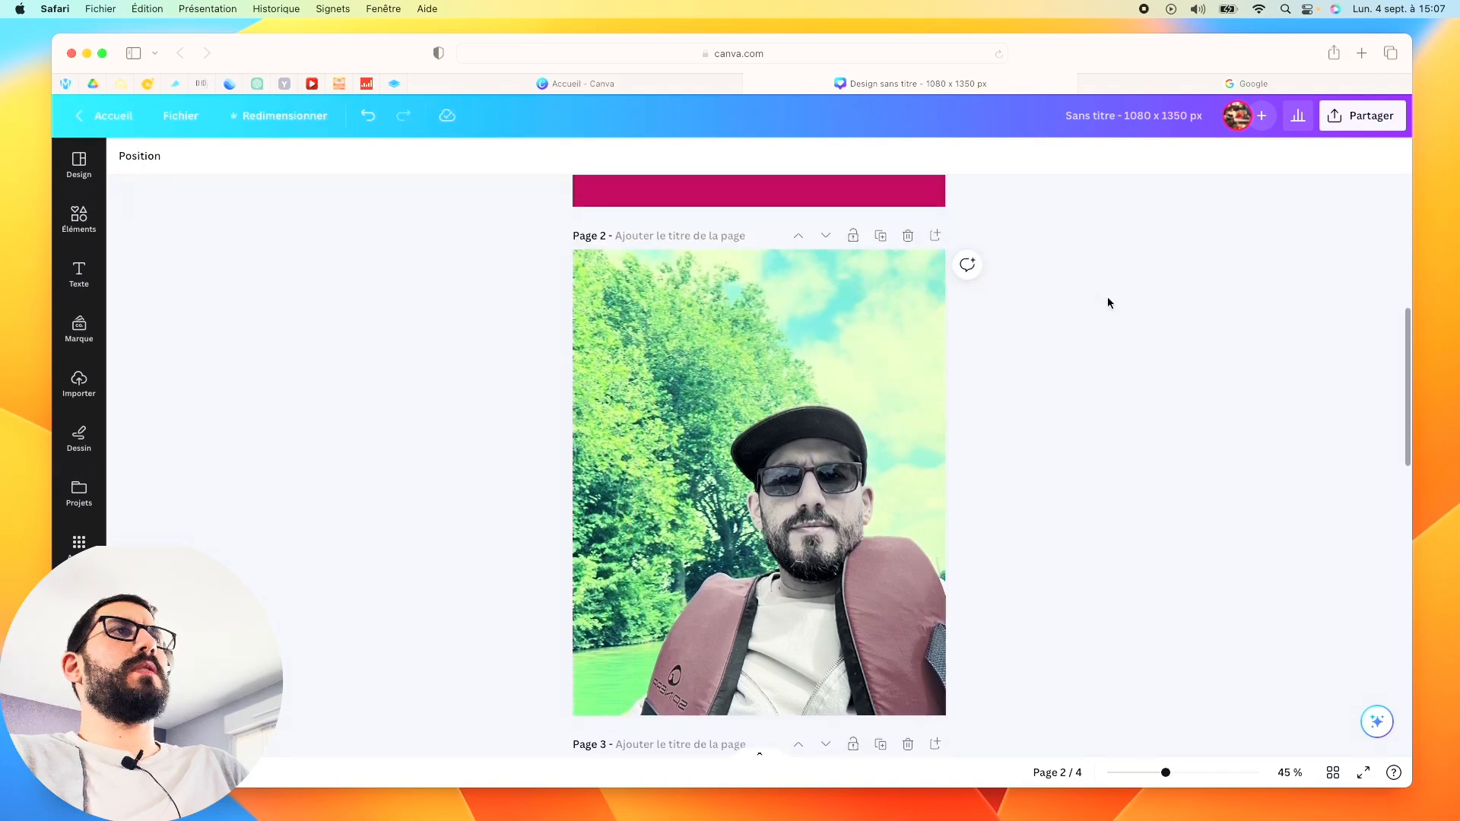
pyautogui.scroll(-2, 1107, 303)
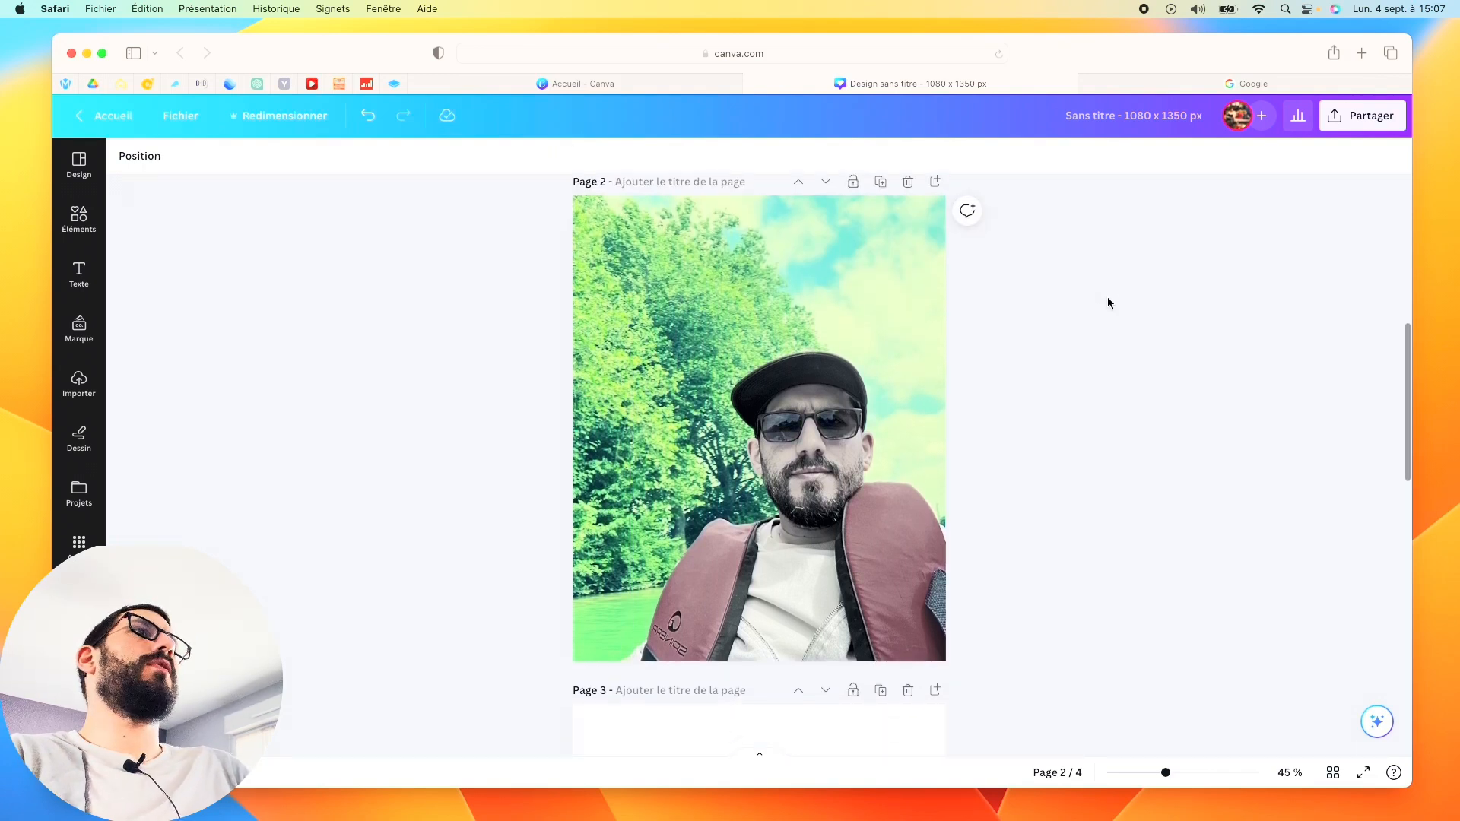
pyautogui.scroll(-10, 1107, 302)
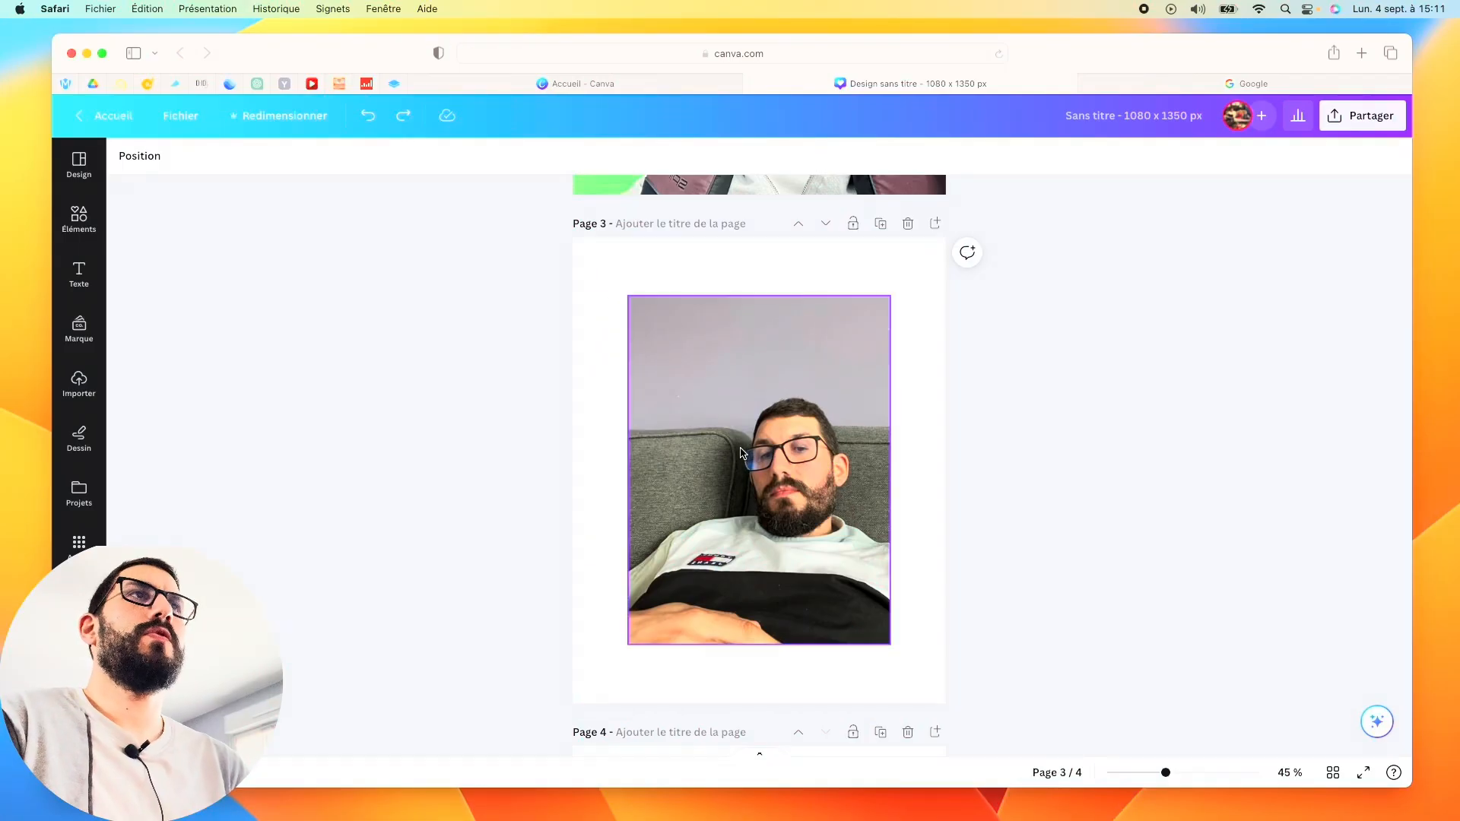
# Step: Open the complete Cadres (frames) collection of the elements library for page 3
pyautogui.click(723, 255)
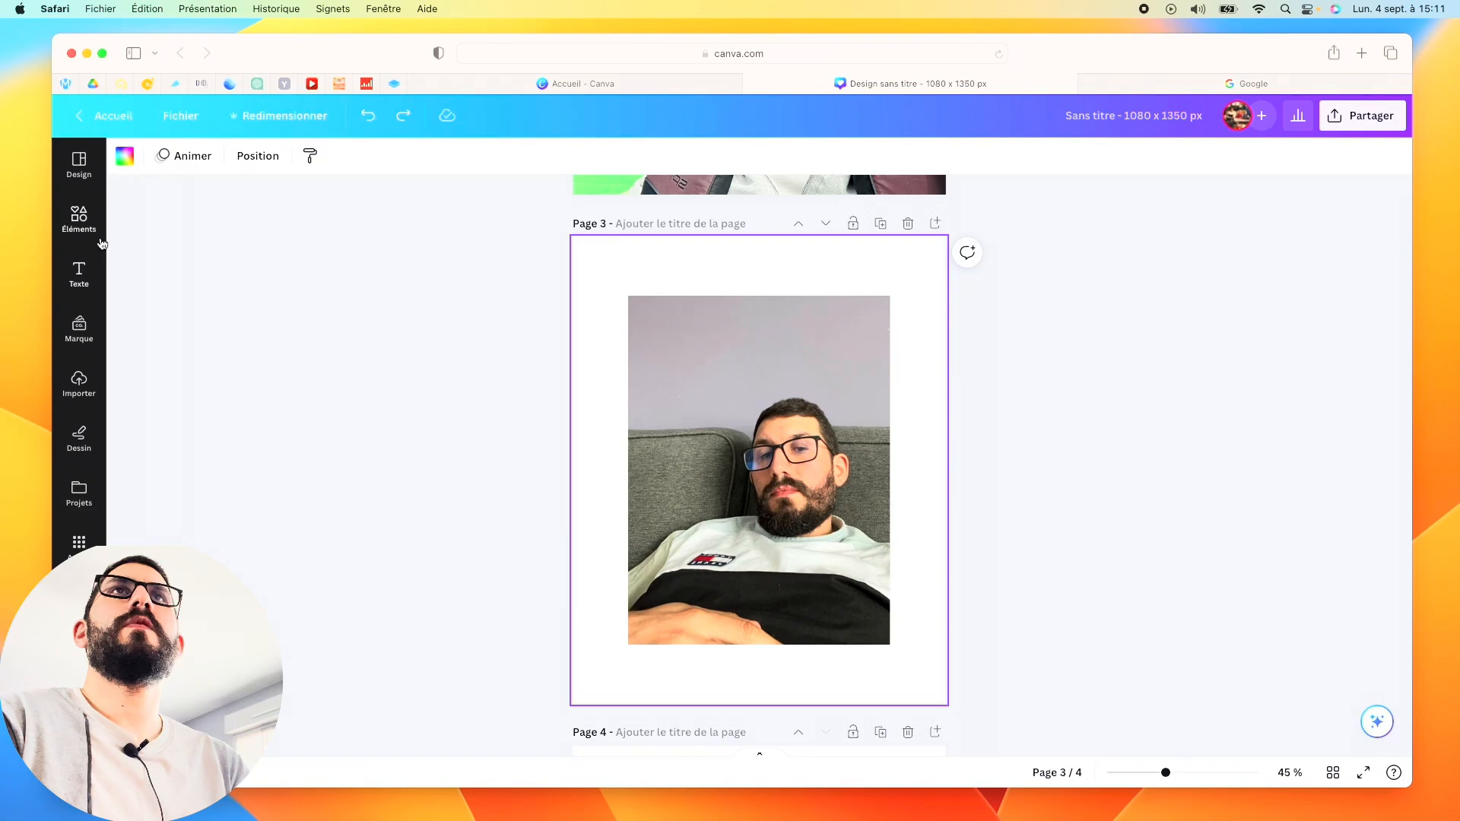
pyautogui.click(76, 220)
pyautogui.scroll(-10, 243, 456)
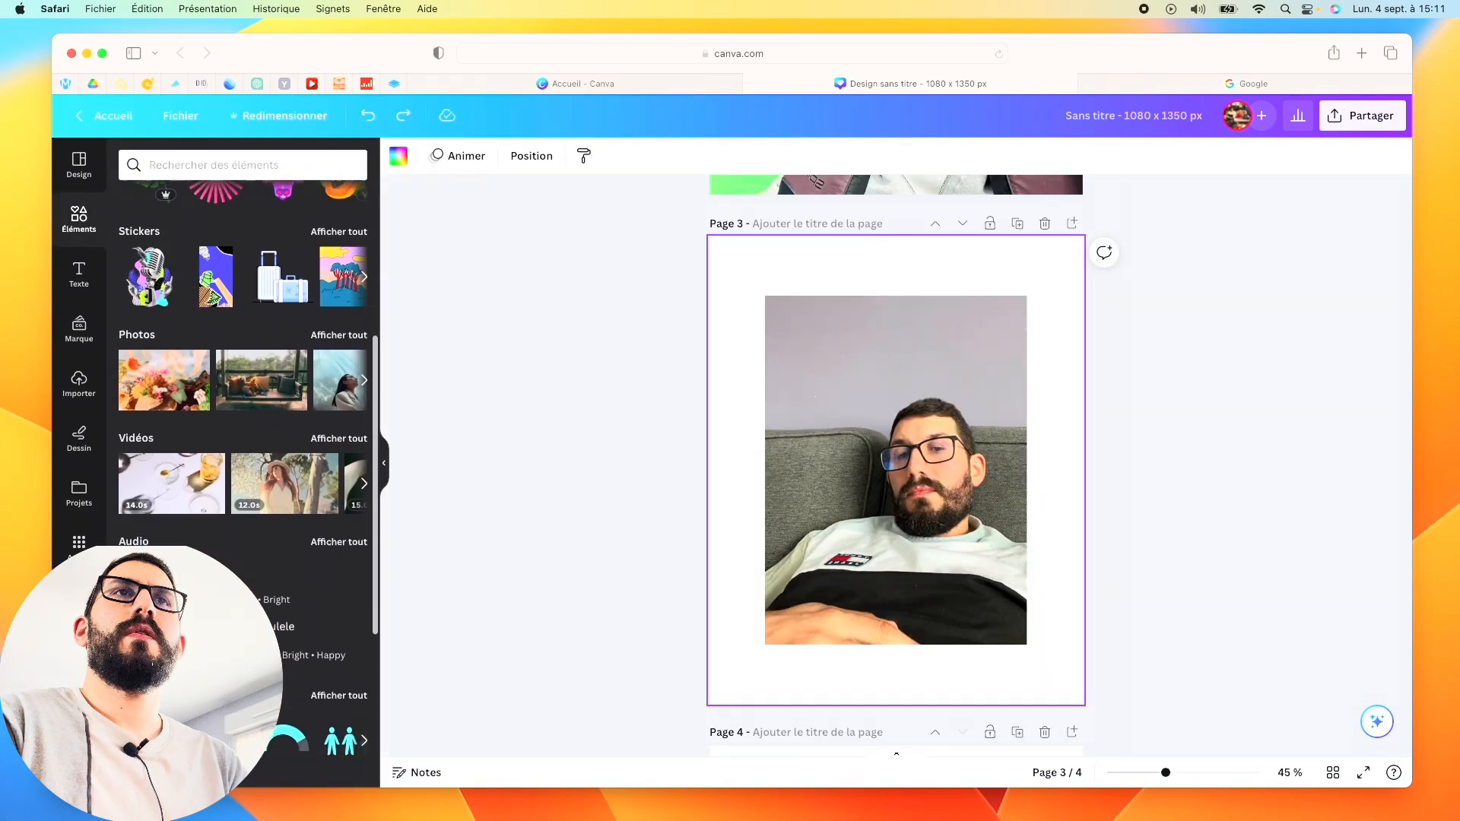
pyautogui.scroll(-4, 333, 411)
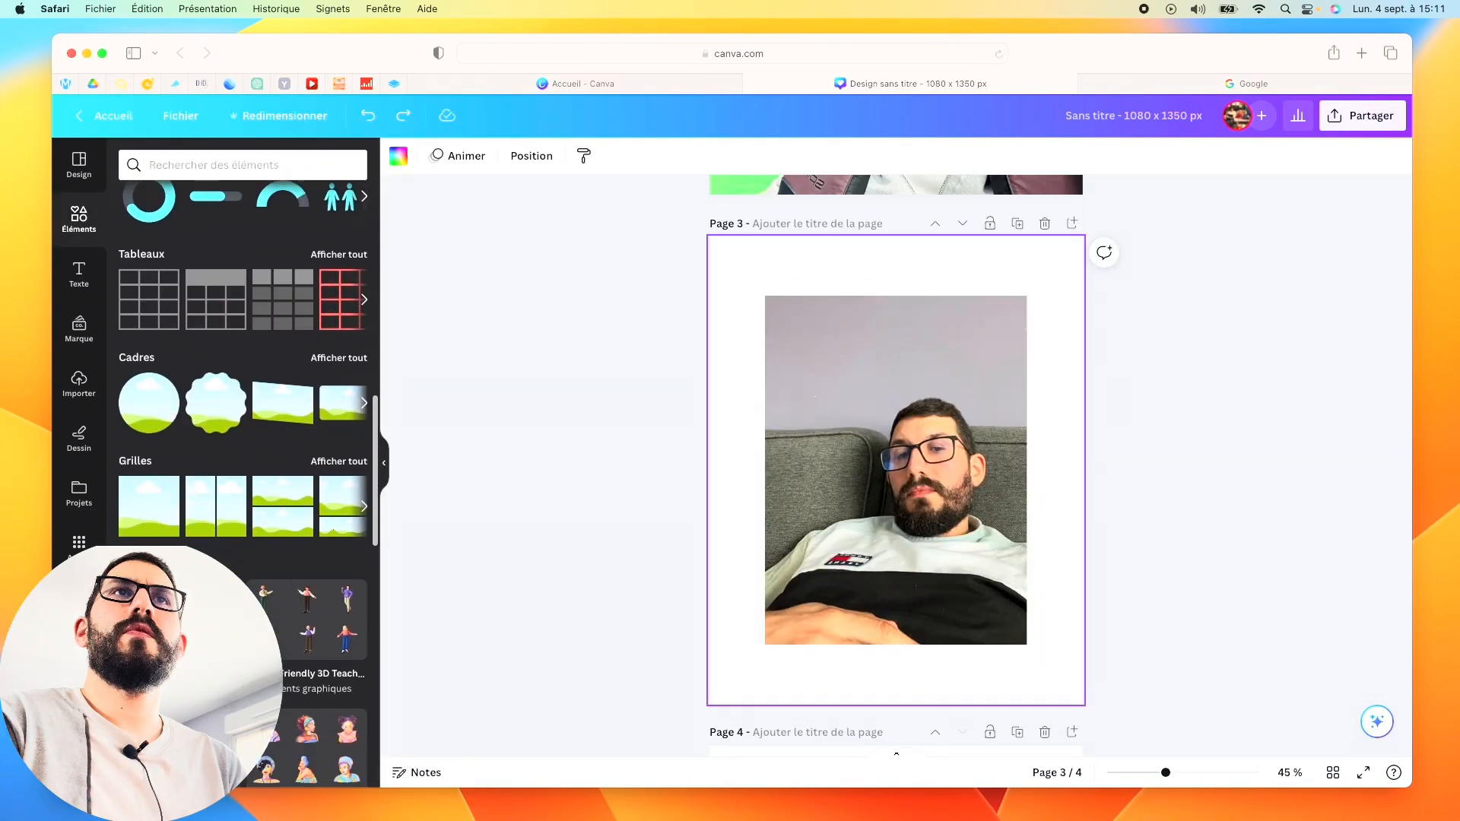
pyautogui.click(339, 347)
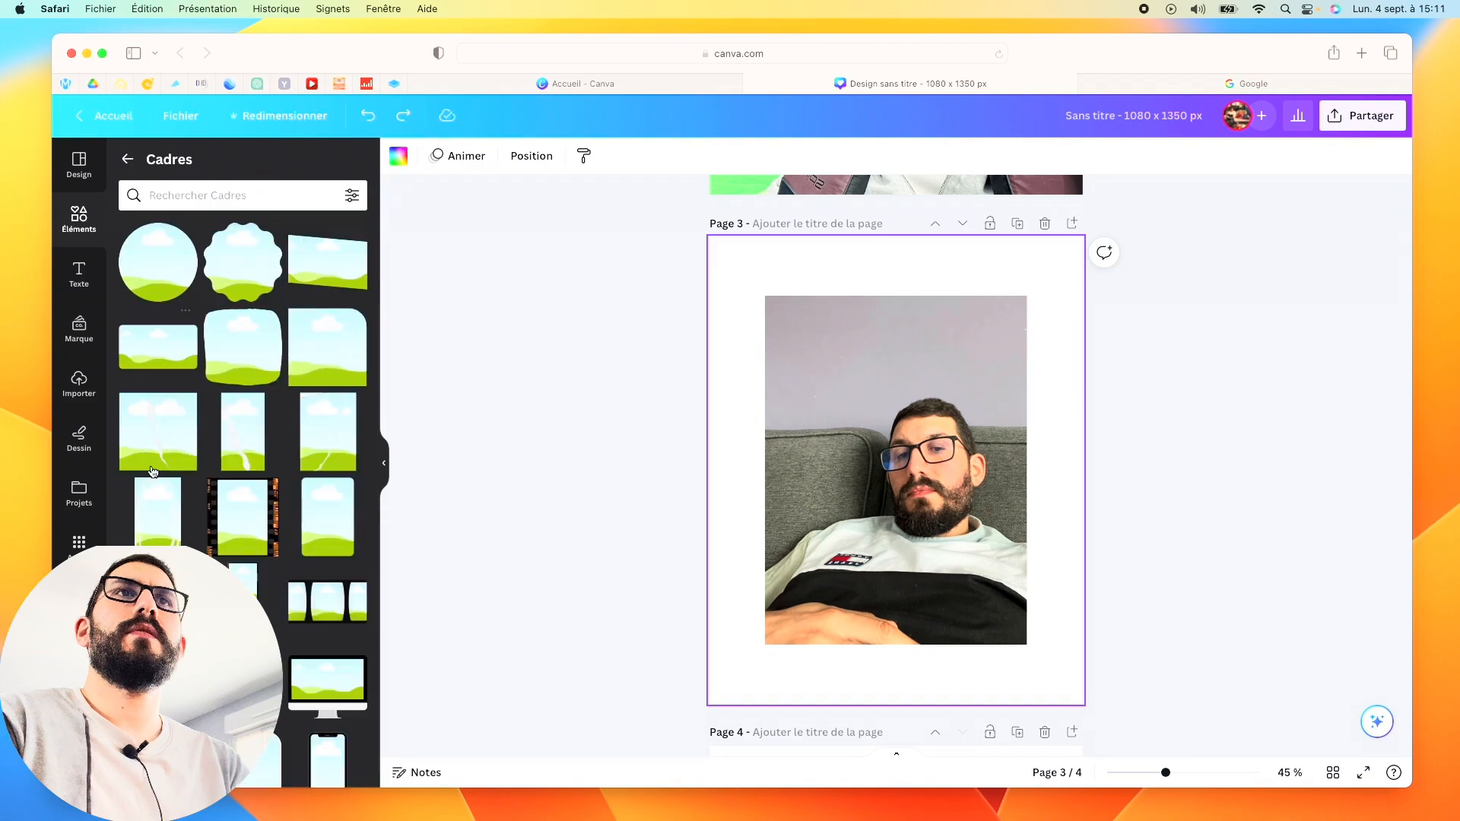
# Step: Browse the frame shapes and search the collection for "Cadre polaroid"
pyautogui.scroll(-8, 312, 696)
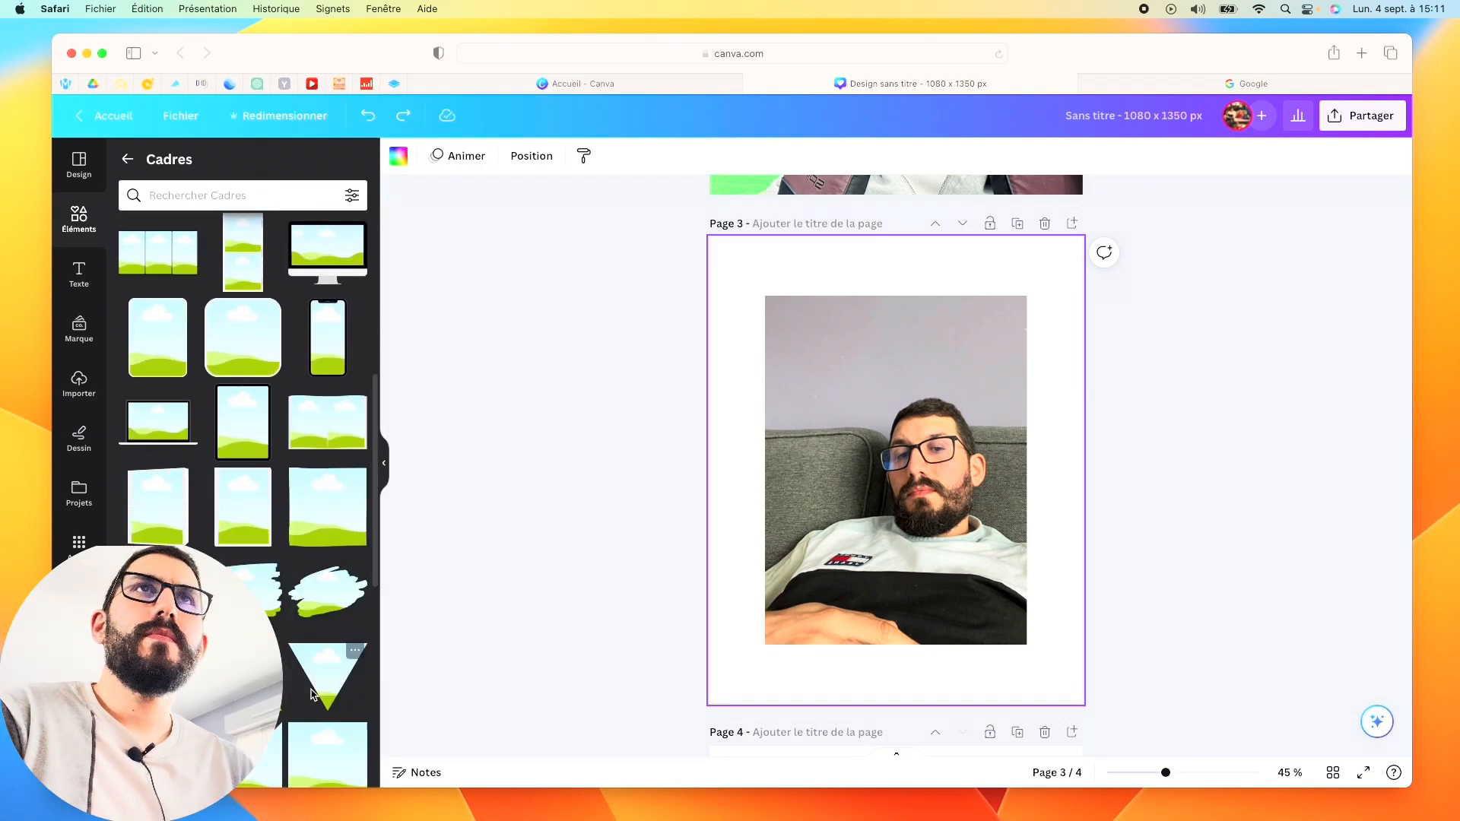
pyautogui.scroll(-3, 311, 696)
pyautogui.scroll(5, 312, 684)
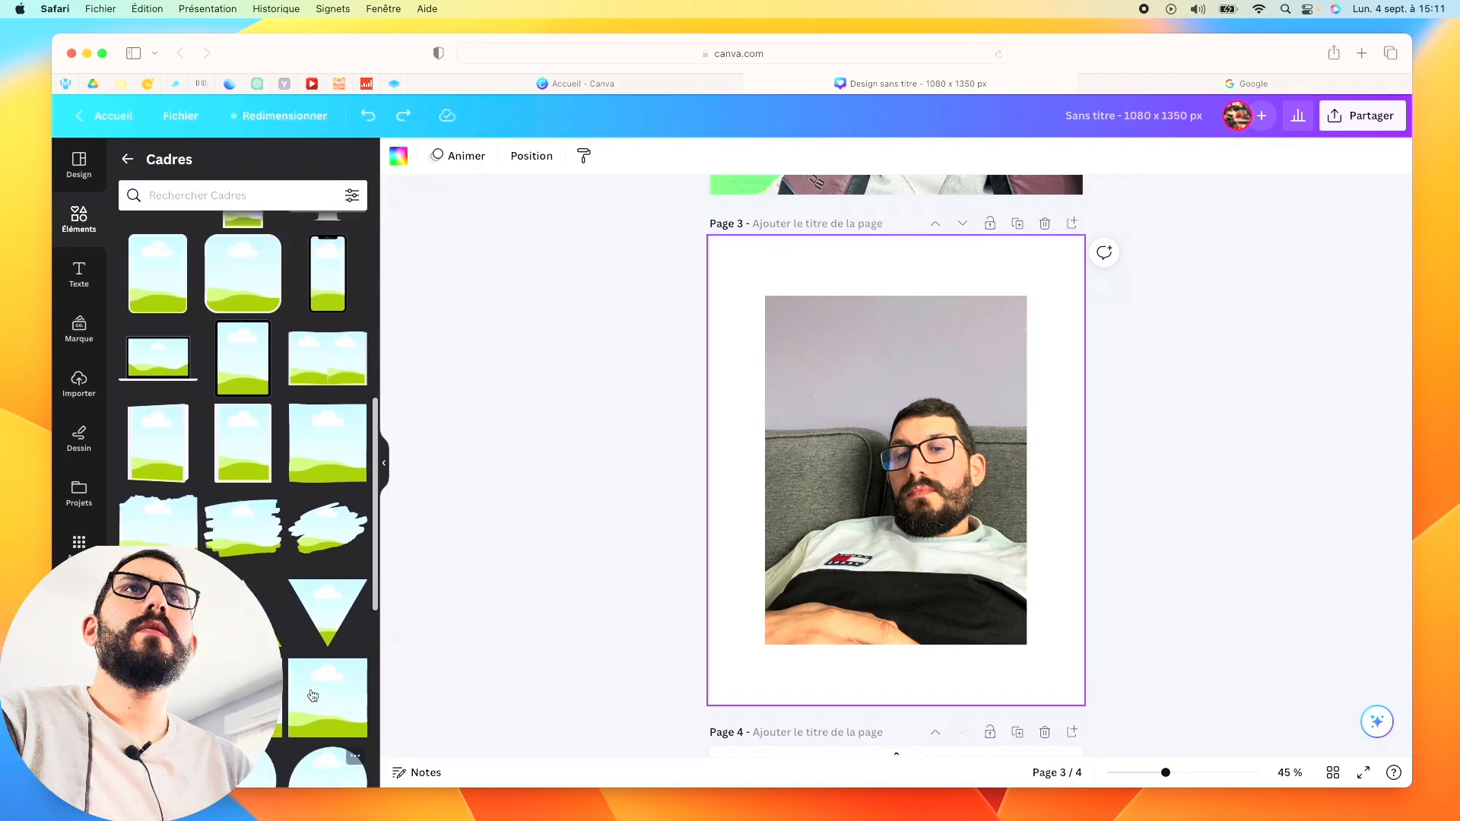
pyautogui.click(194, 199)
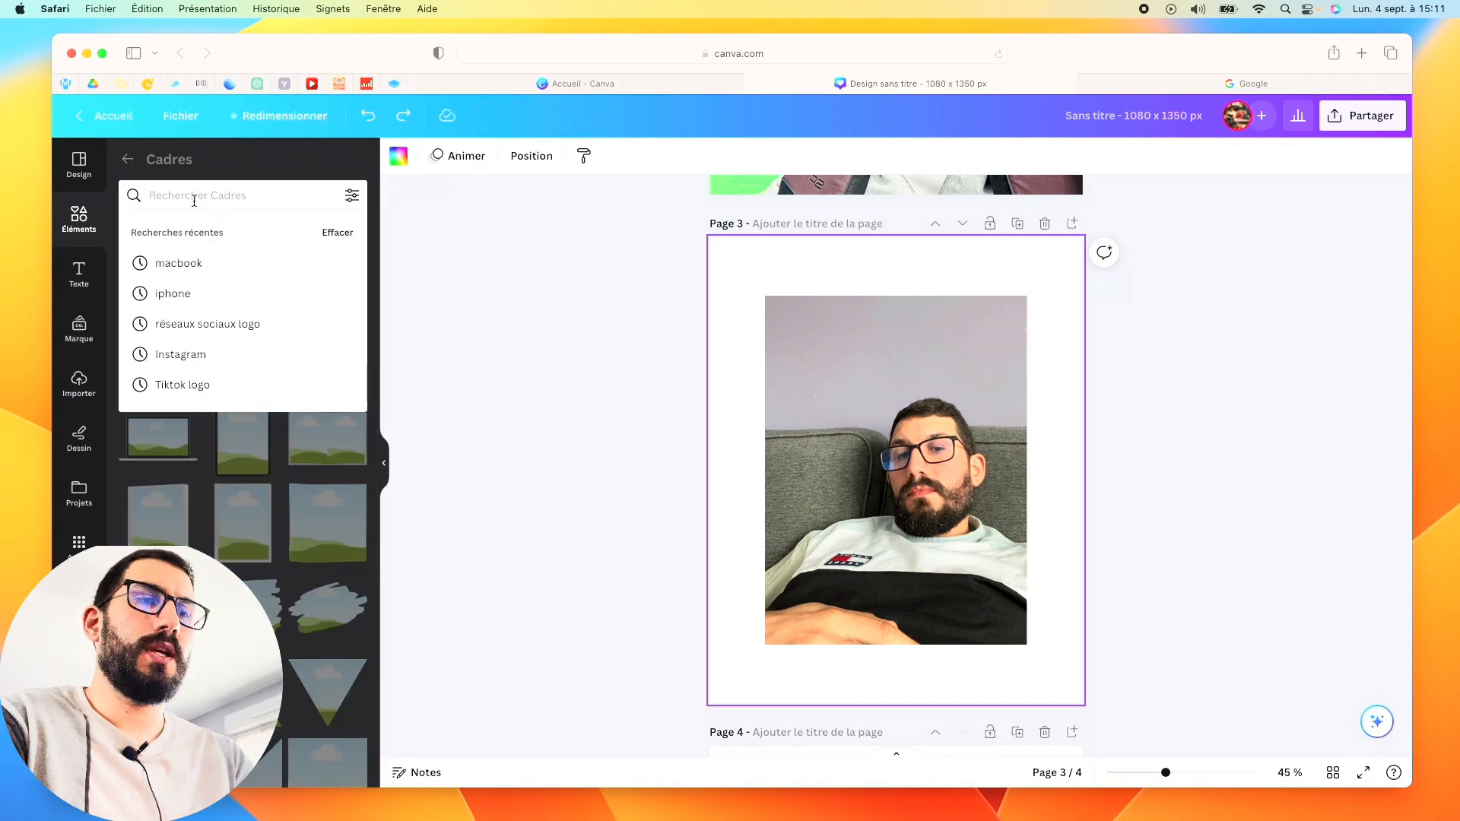
pyautogui.write('po')
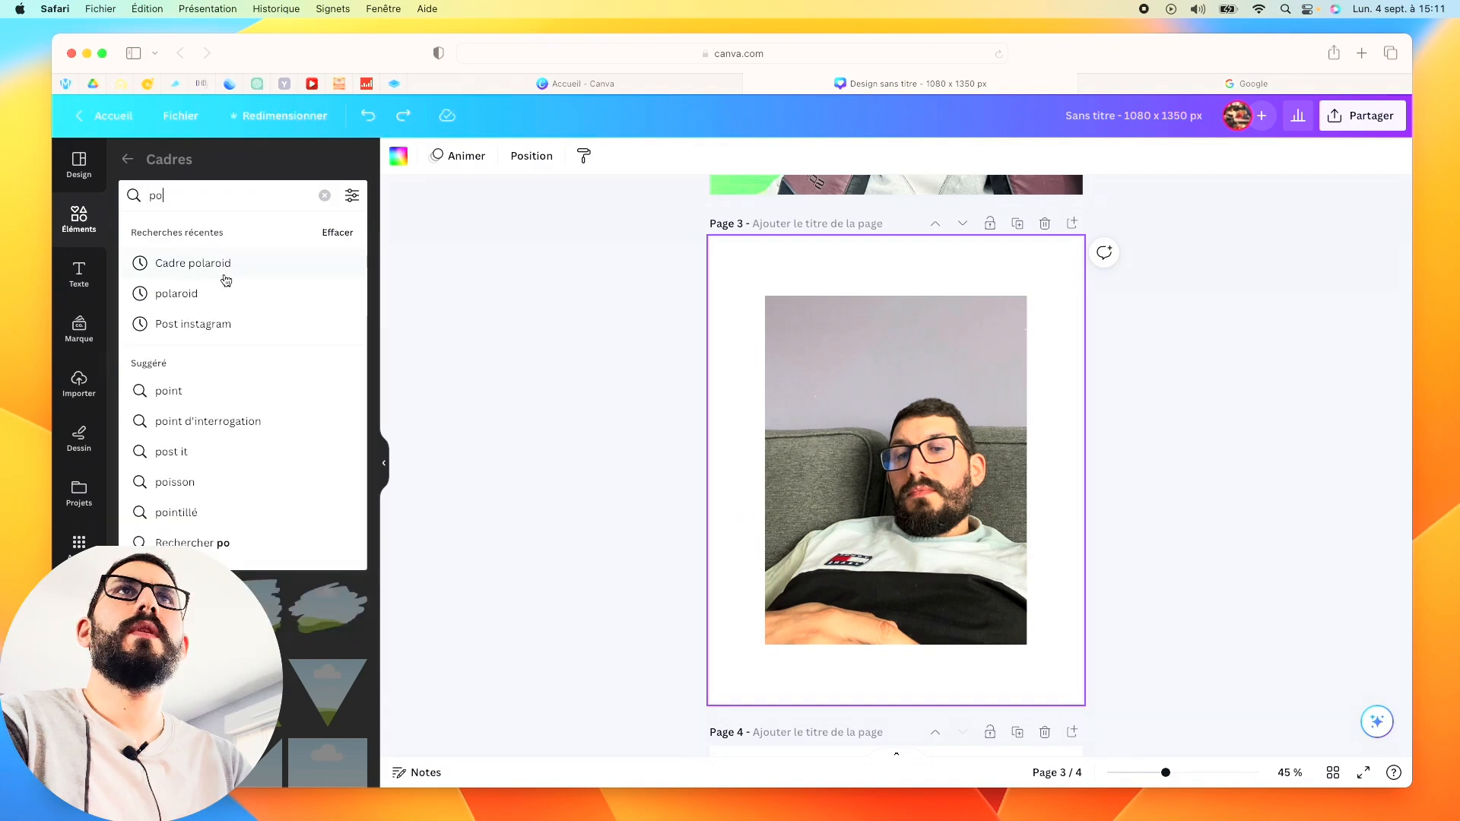
pyautogui.click(225, 266)
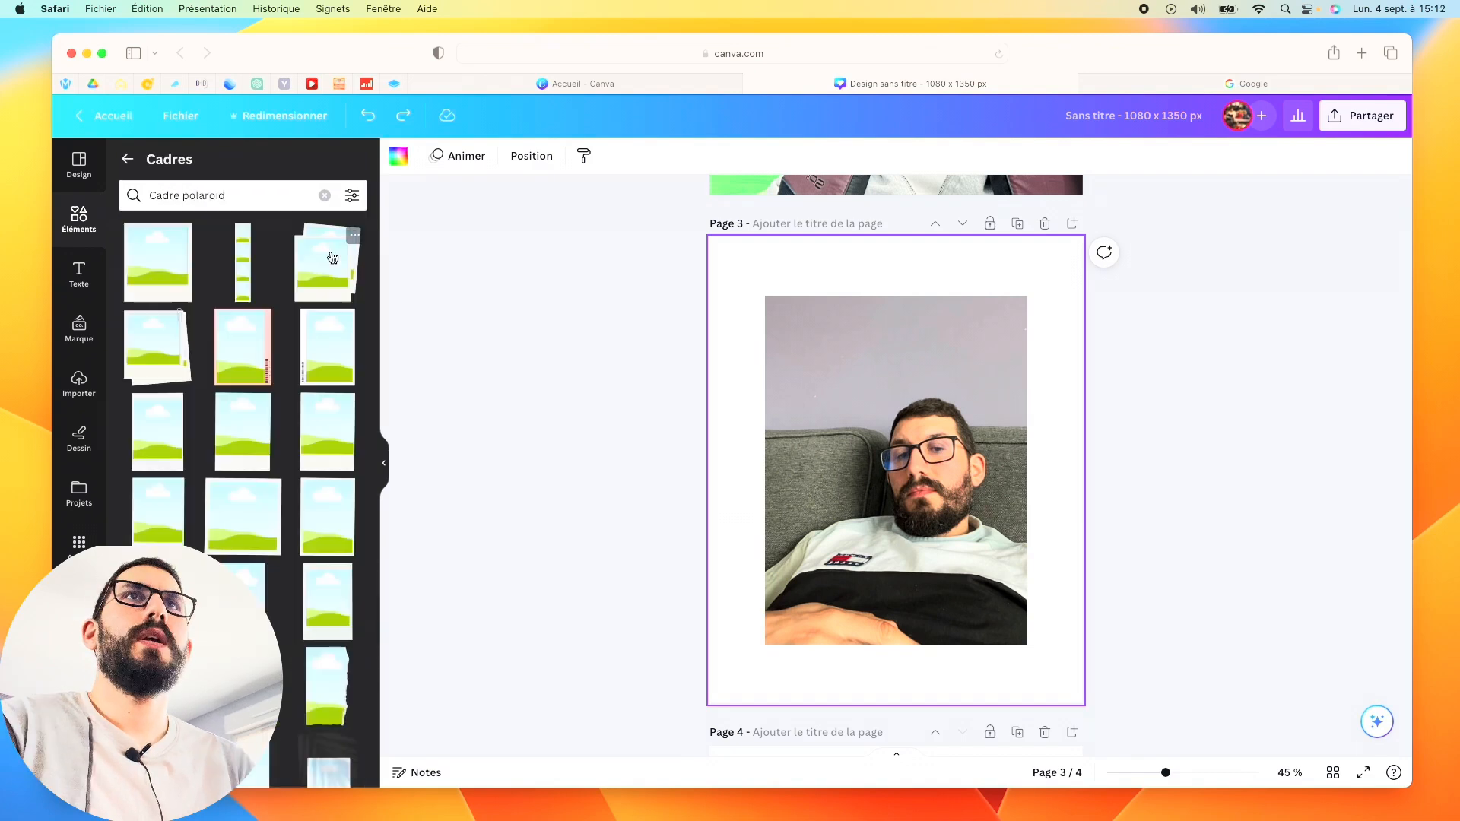
# Step: Add the stacked polaroid frame with the paperclip to page 3, place it in the upper-left area and tilt it slightly counterclockwise
pyautogui.click(162, 353)
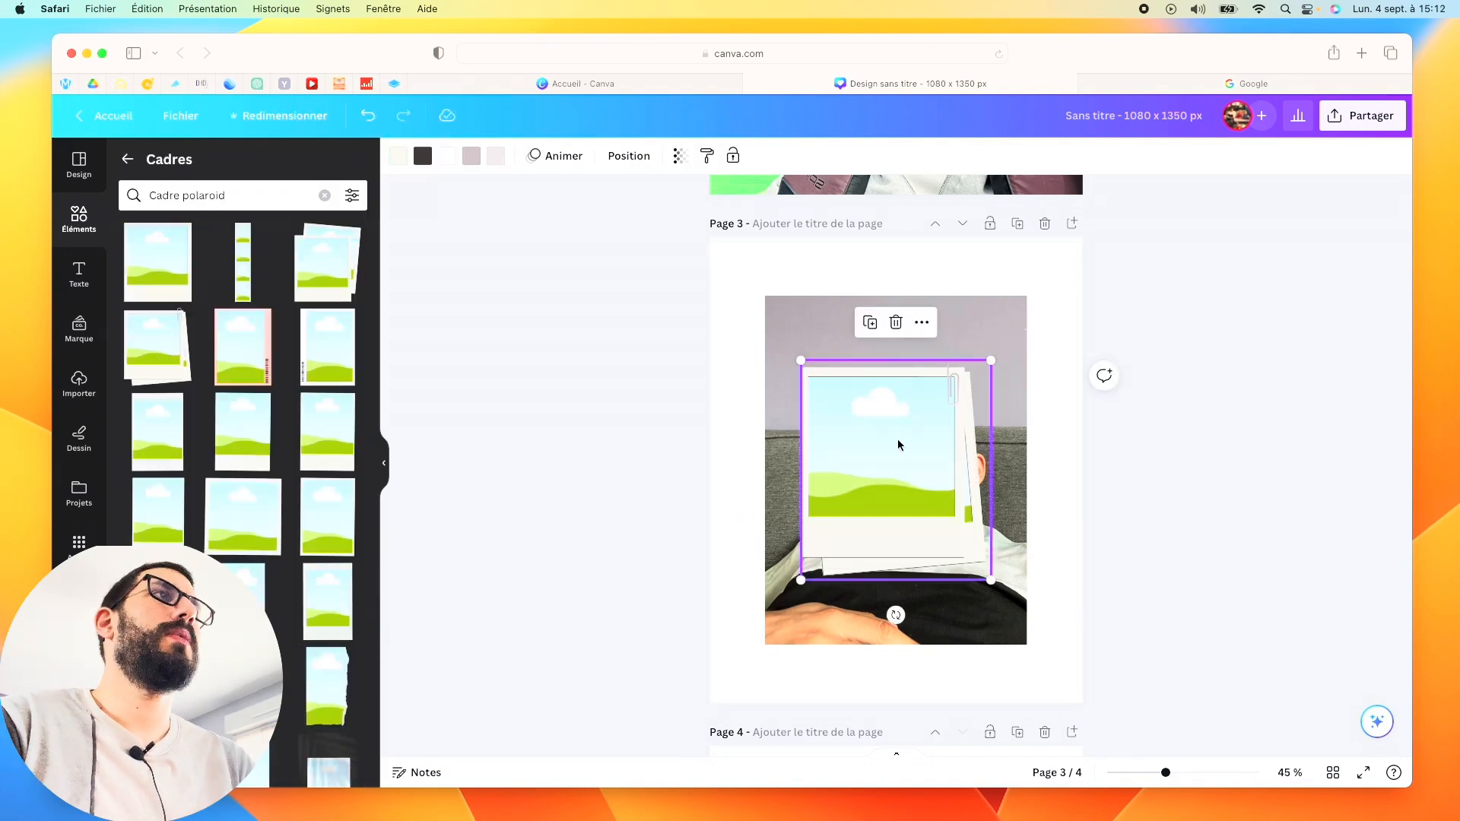
pyautogui.moveTo(943, 503); pyautogui.dragTo(870, 417)
pyautogui.moveTo(824, 528)
pyautogui.mouseDown()
pyautogui.moveTo(851, 527)
pyautogui.moveTo(837, 536)
pyautogui.mouseUp()
# Step: Fill the front and rear openings of the stacked polaroid frame with the sofa photo
pyautogui.moveTo(912, 571); pyautogui.dragTo(841, 390)
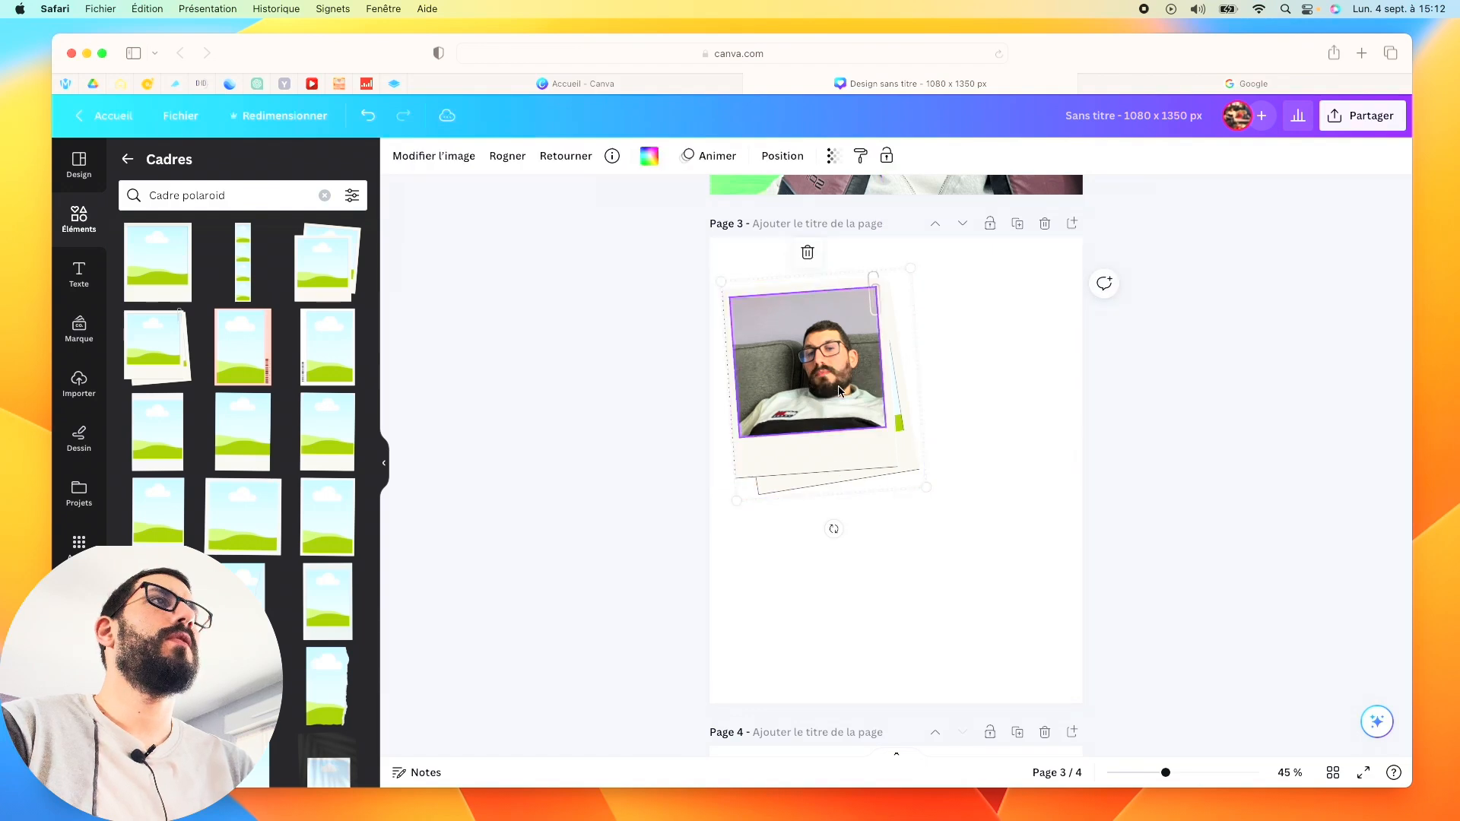
pyautogui.click(960, 585)
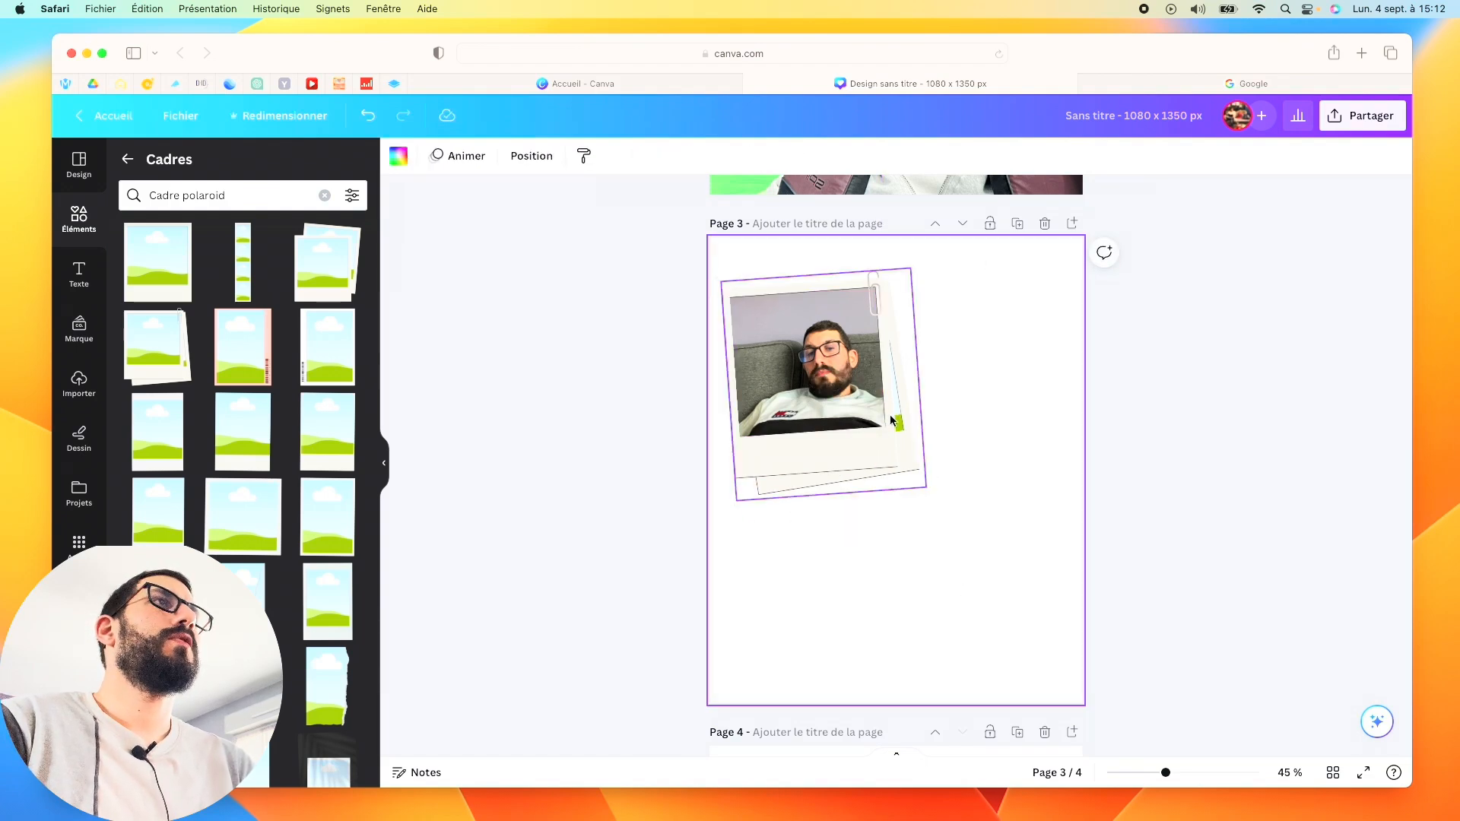
pyautogui.click(842, 378)
pyautogui.scroll(-2, 994, 523)
pyautogui.click(994, 523)
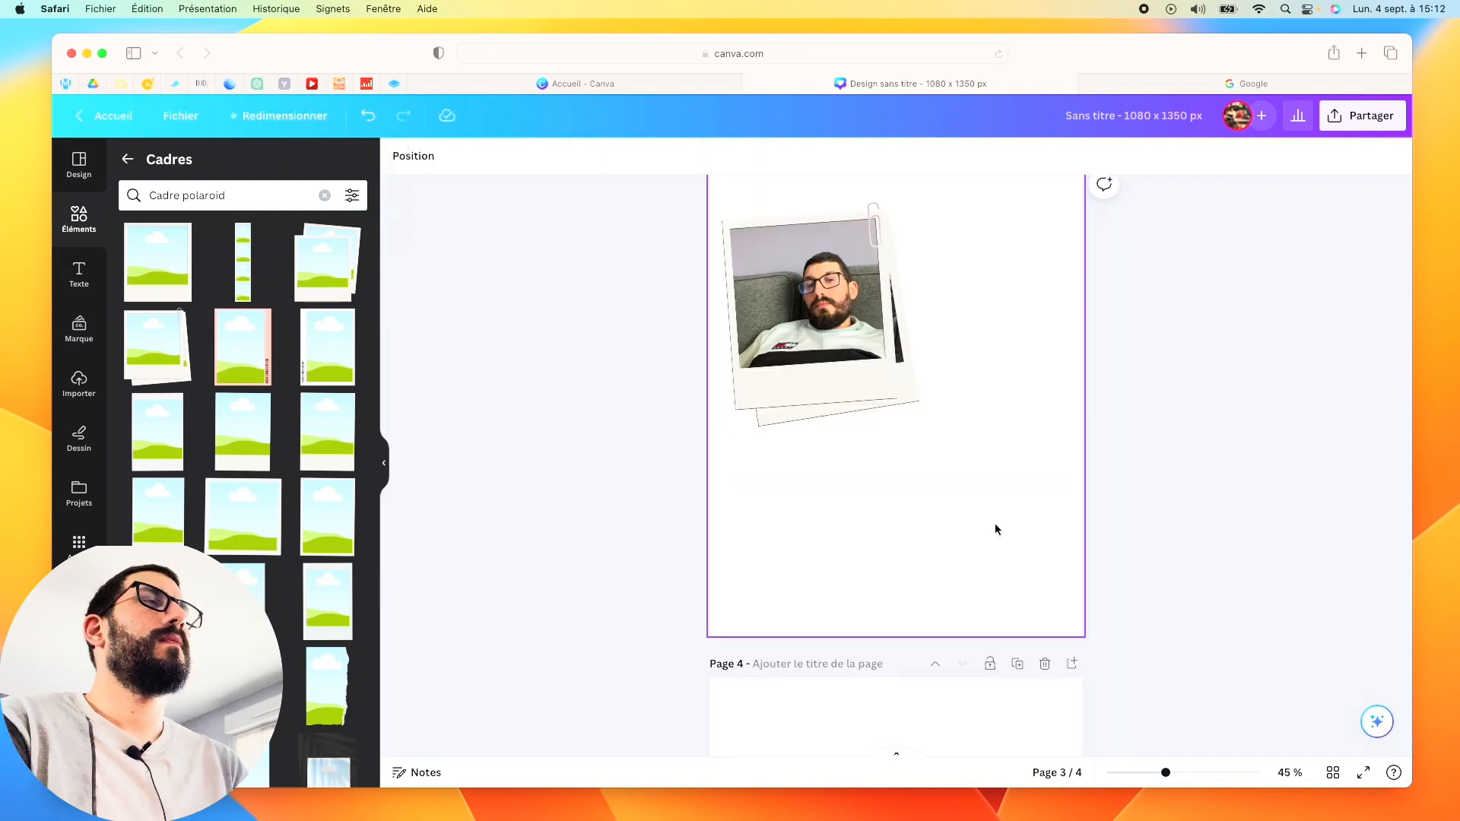
# Step: Reposition the stacked polaroid frame slightly and add a single polaroid frame to page 3
pyautogui.click(884, 392)
pyautogui.moveTo(892, 391); pyautogui.dragTo(942, 427)
pyautogui.click(139, 277)
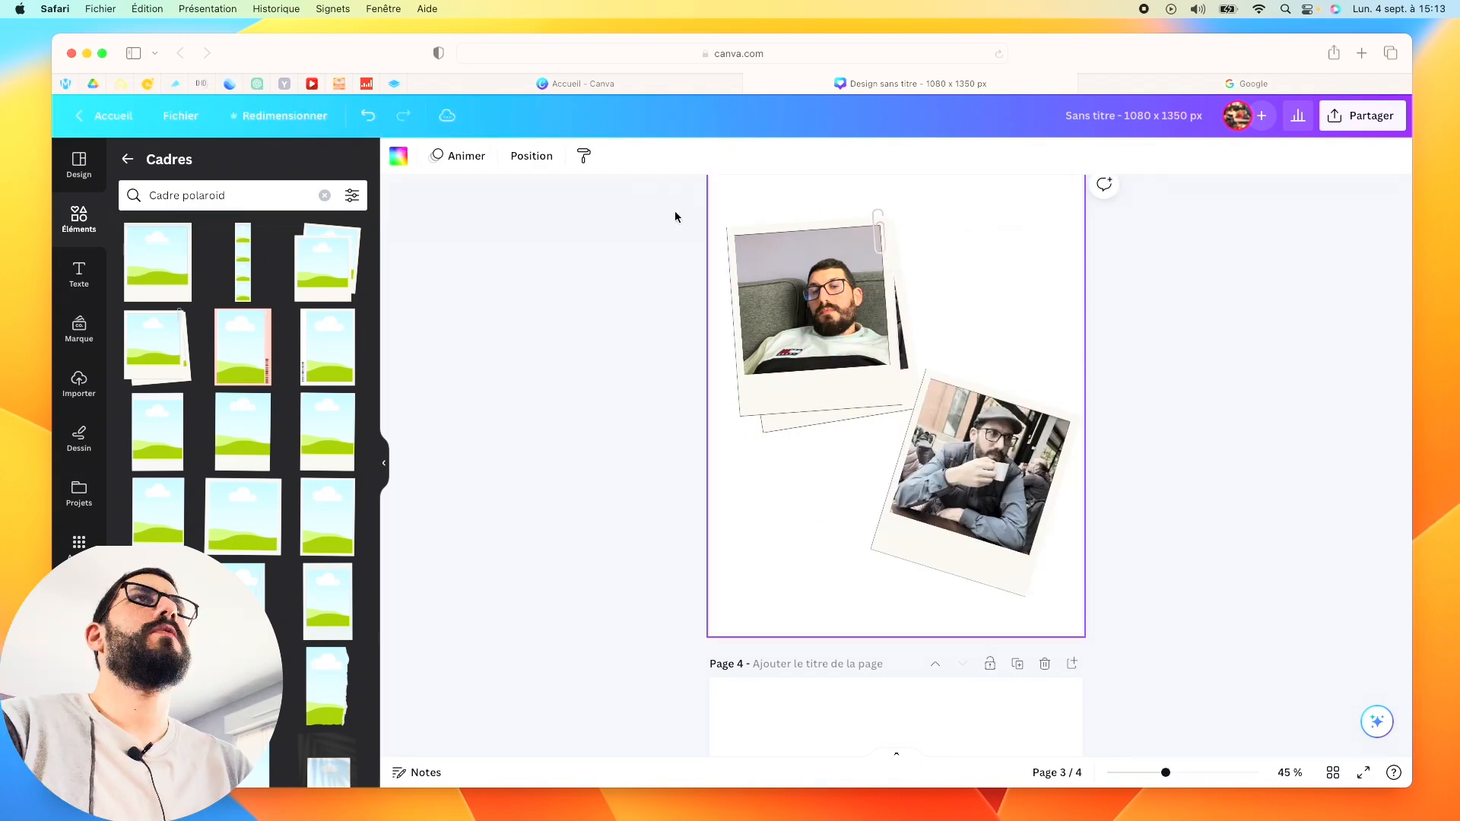
# Step: Set the page 3 background to the magenta of the MIGUEL 2023 brand palette
pyautogui.click(399, 159)
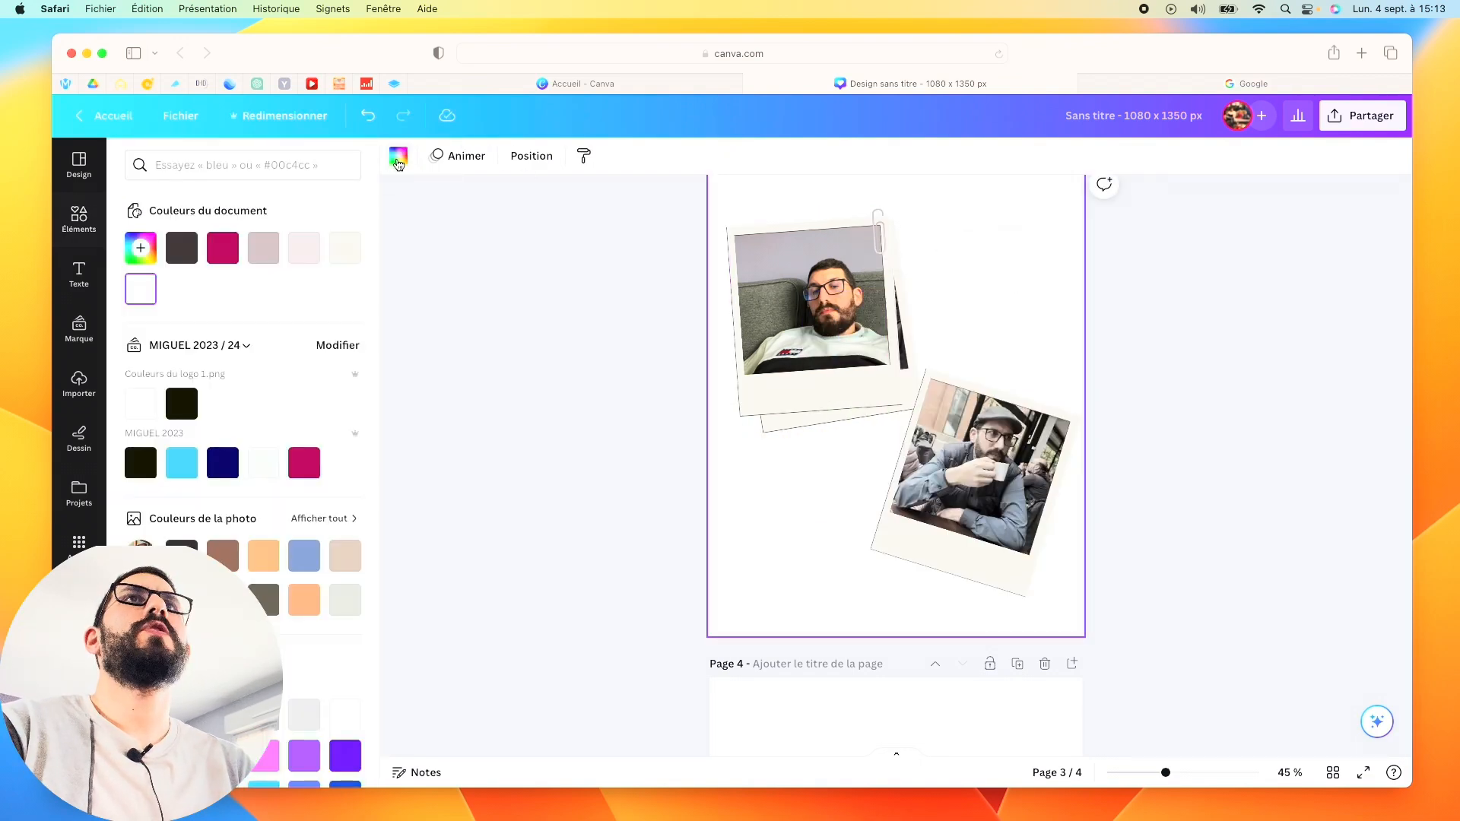
pyautogui.click(185, 466)
pyautogui.click(304, 463)
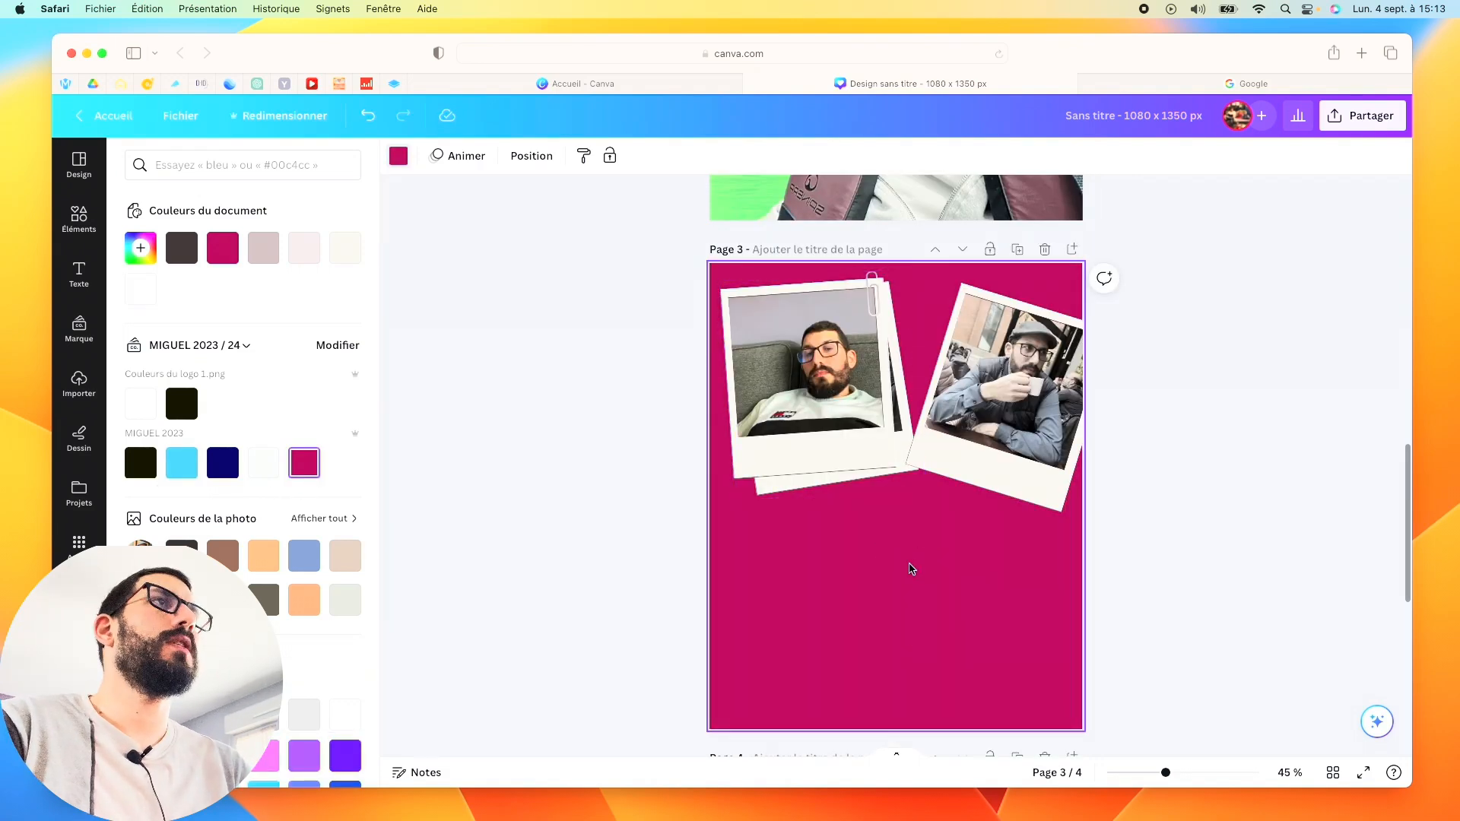
pyautogui.scroll(1, 910, 570)
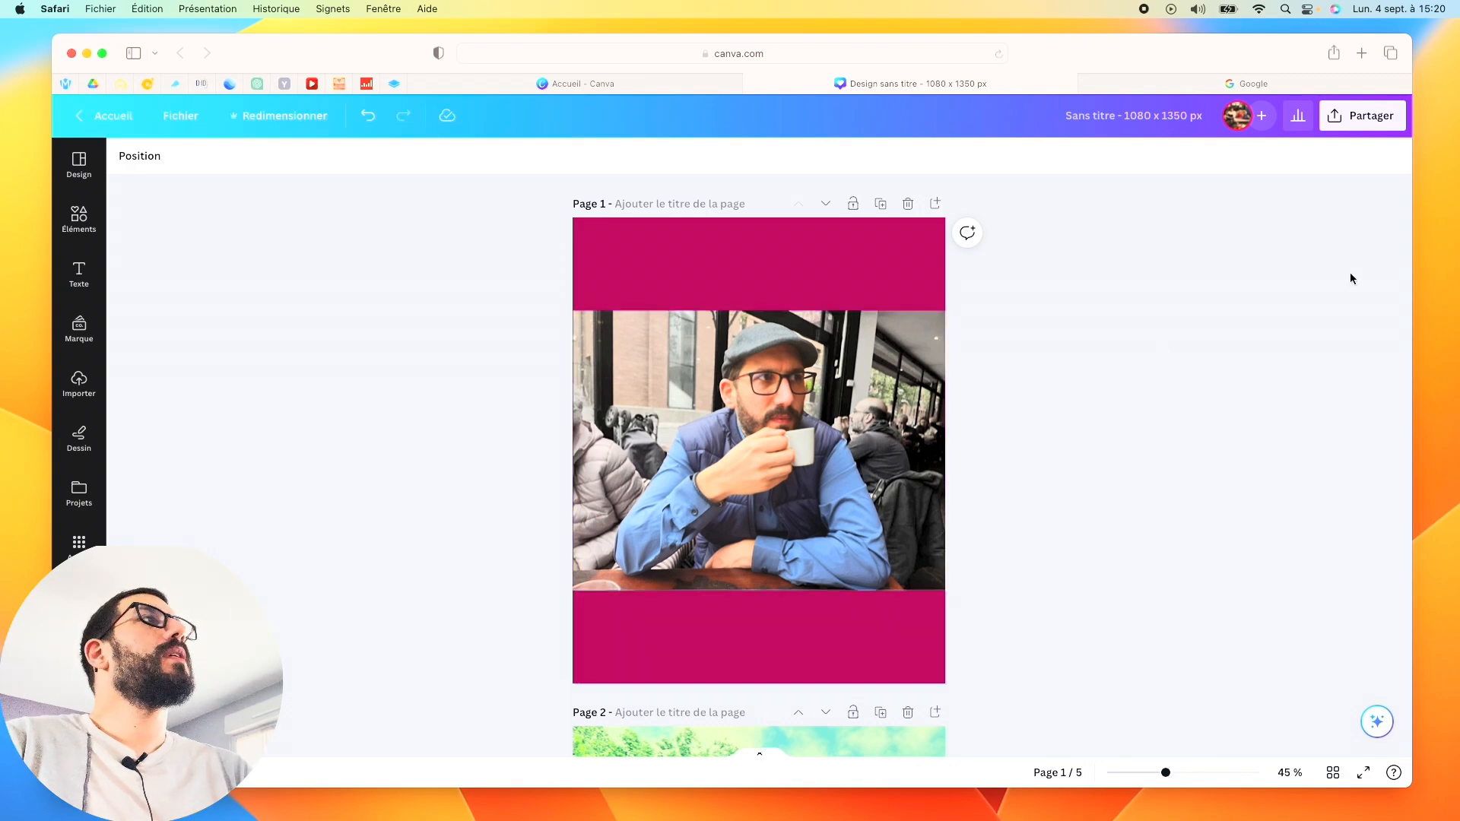
# Step: Switch to the remove.bg website and upload the portrait photo to have its background removed
pyautogui.click(1247, 85)
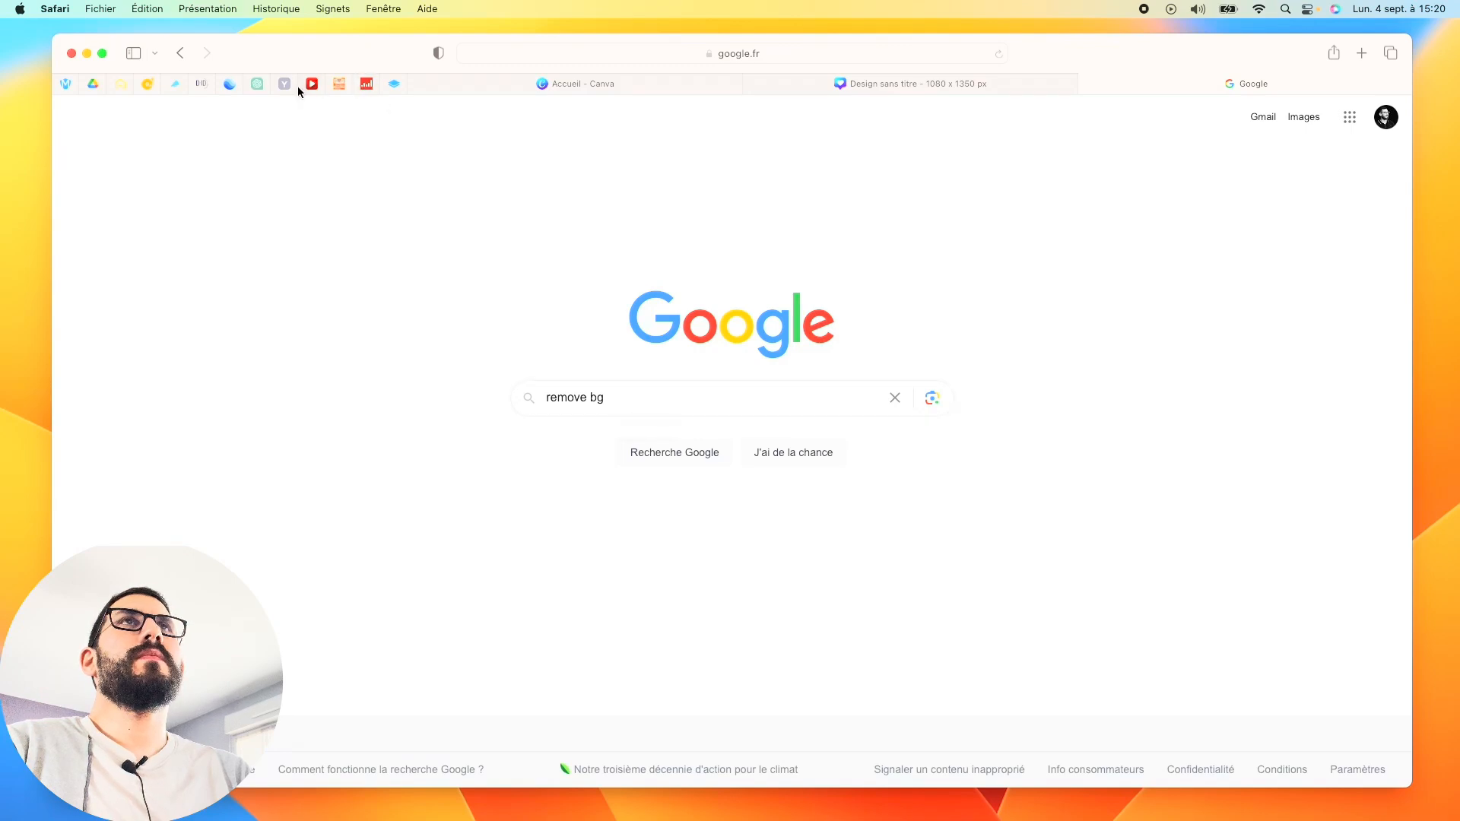
pyautogui.click(395, 85)
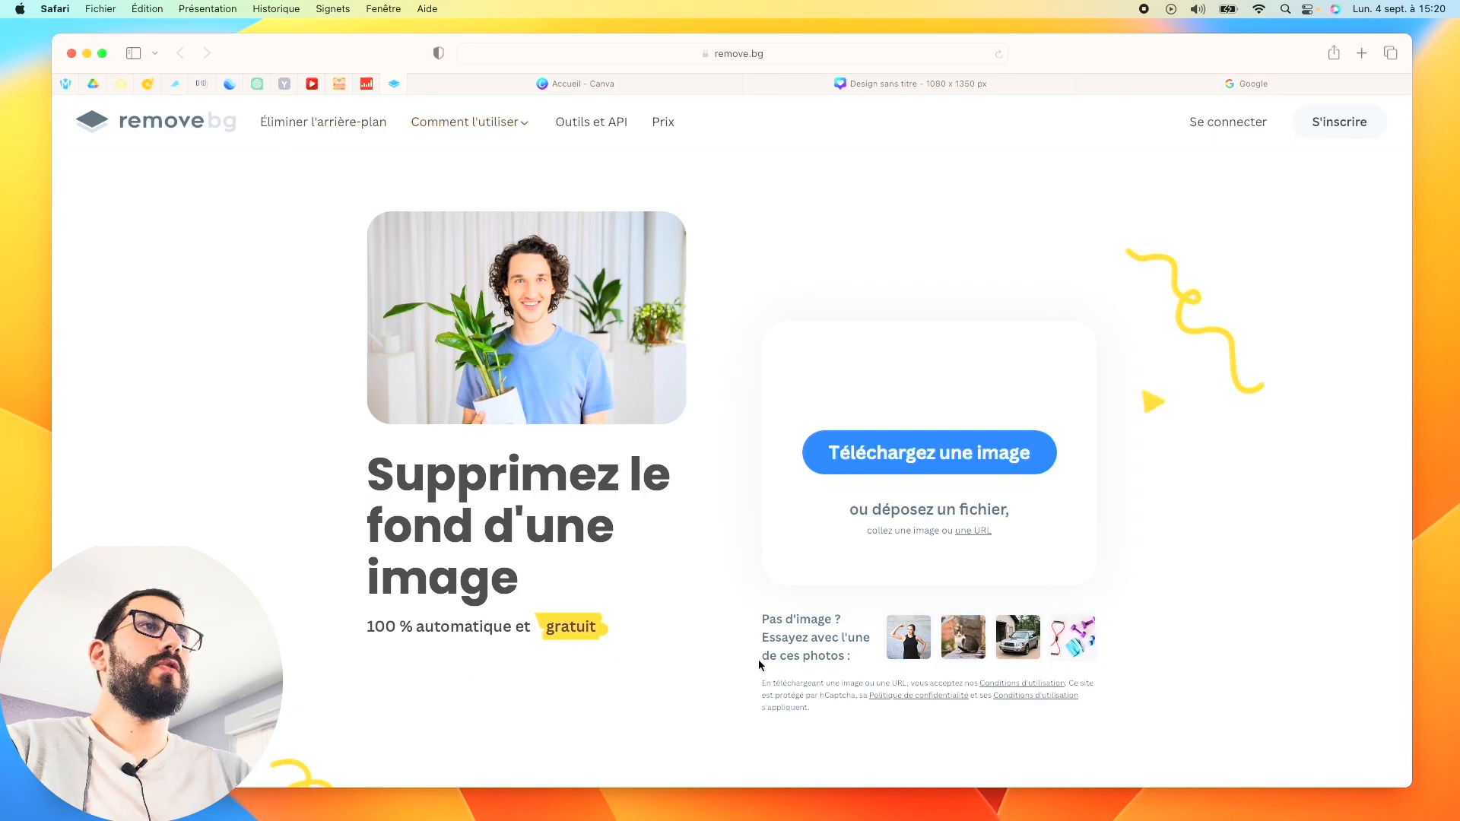
pyautogui.click(957, 457)
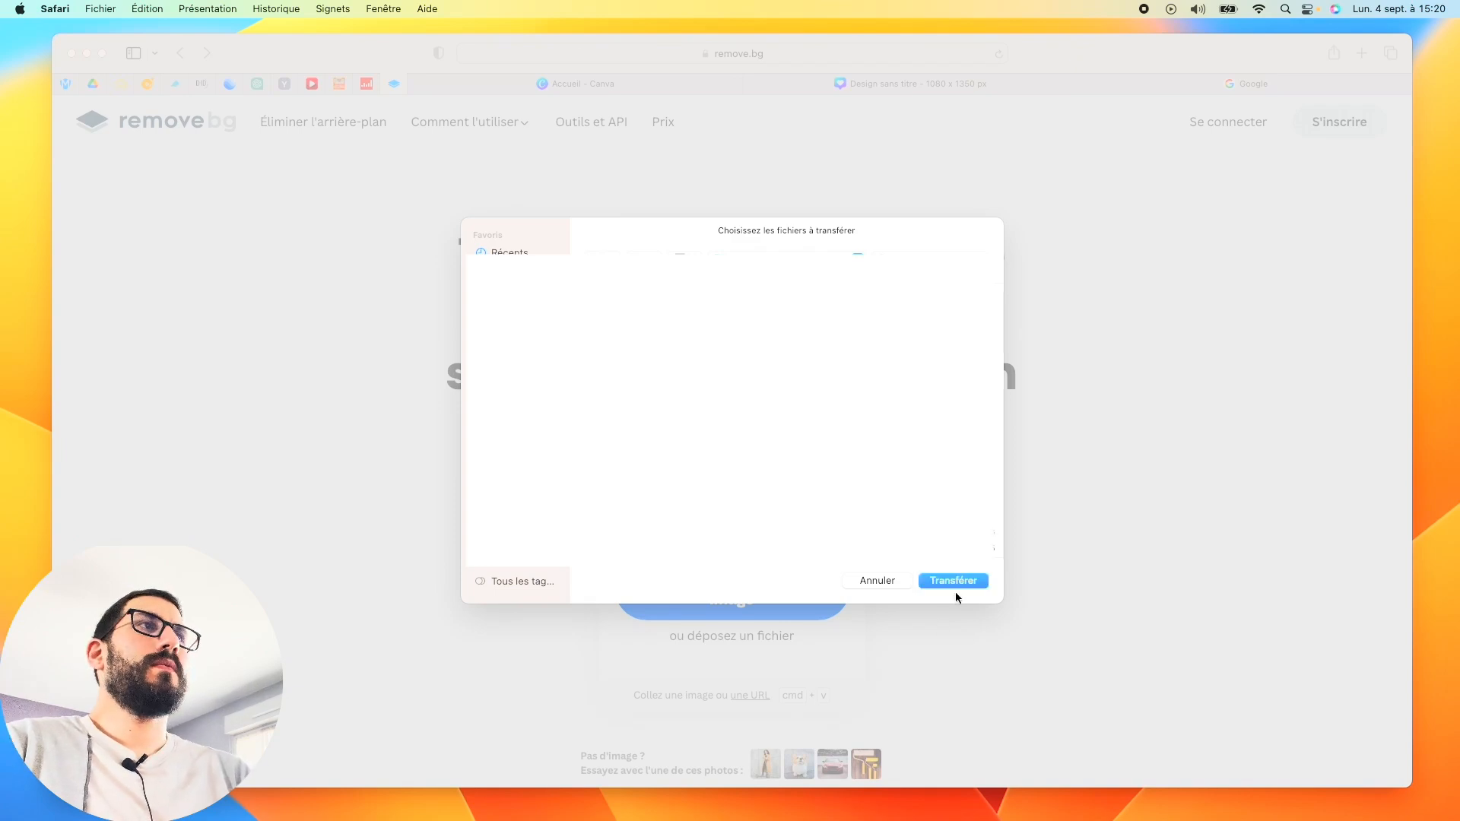
pyautogui.click(958, 582)
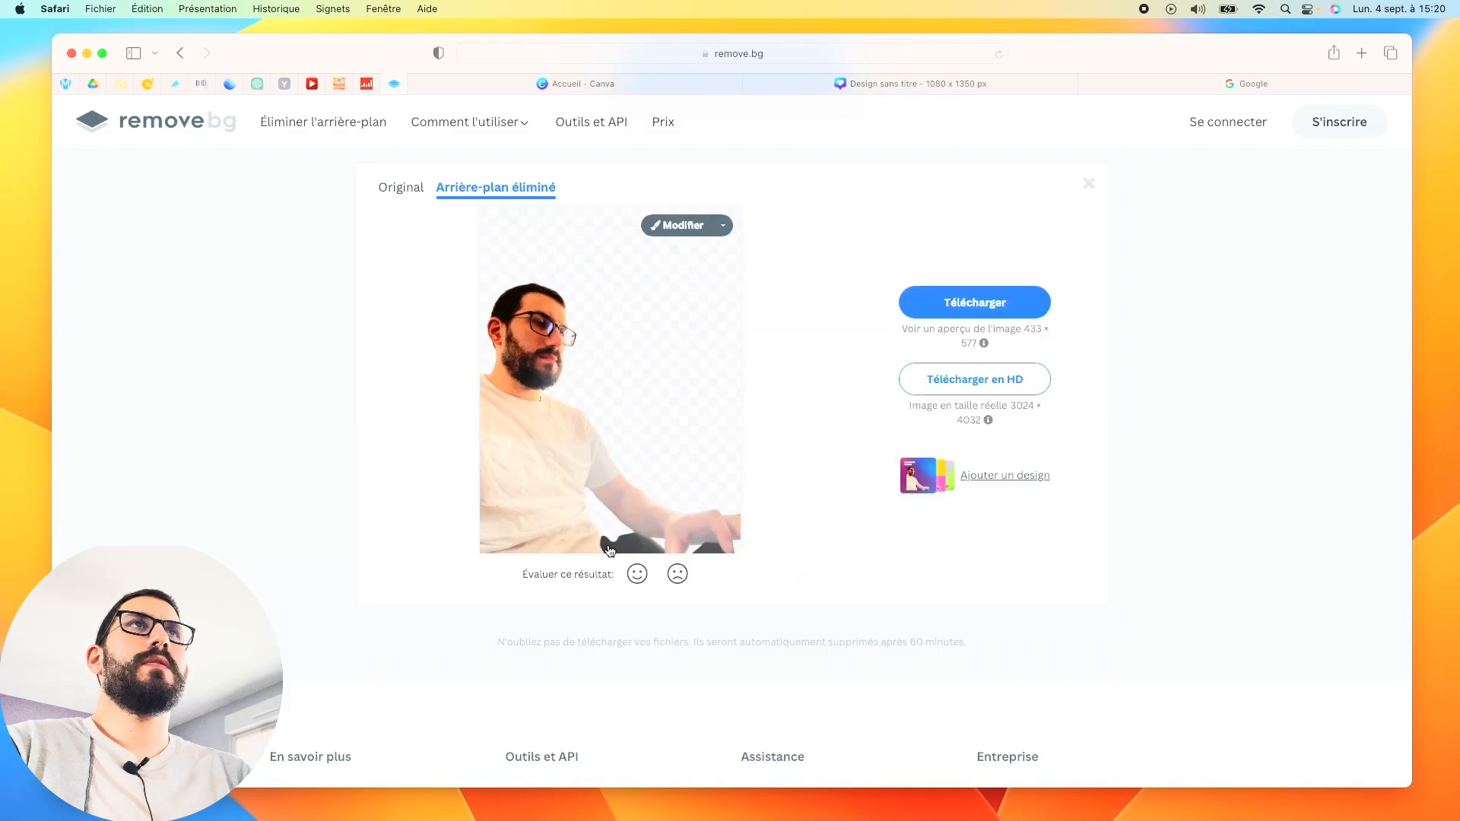
# Step: Compare the original photo with its cutout and download the 433 × 577 preview version
pyautogui.click(408, 191)
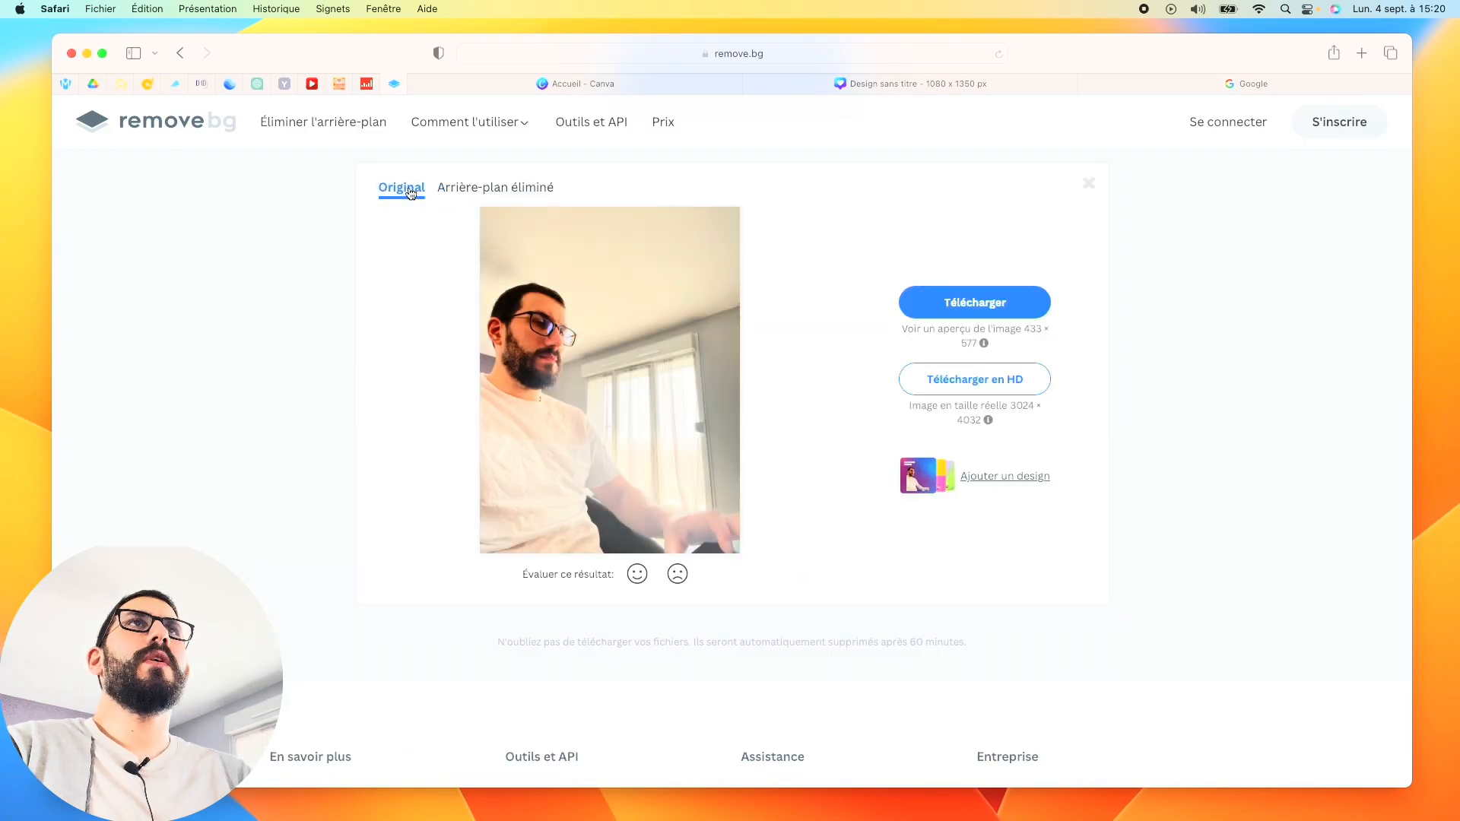
pyautogui.click(513, 192)
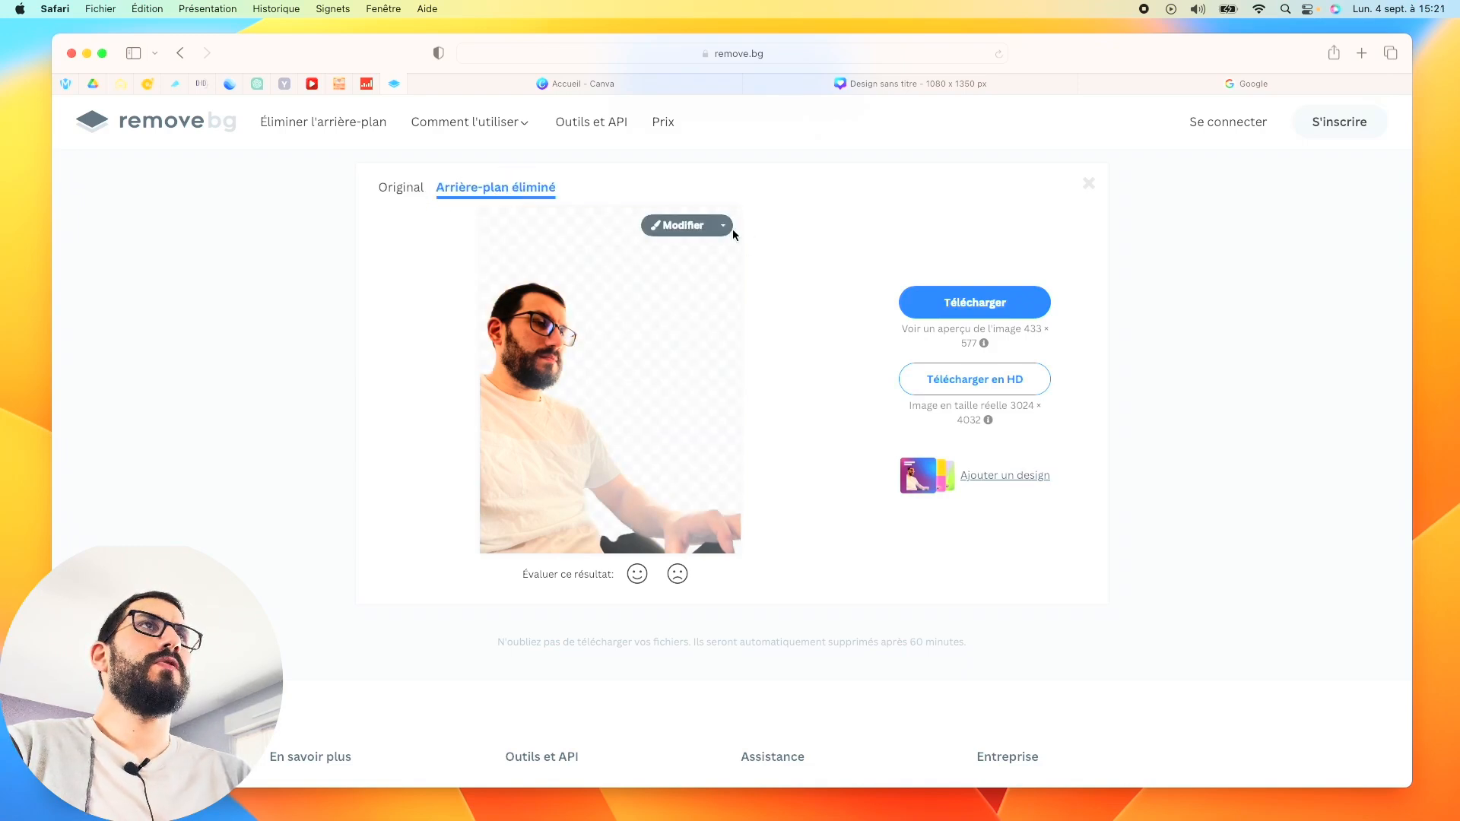
pyautogui.click(990, 304)
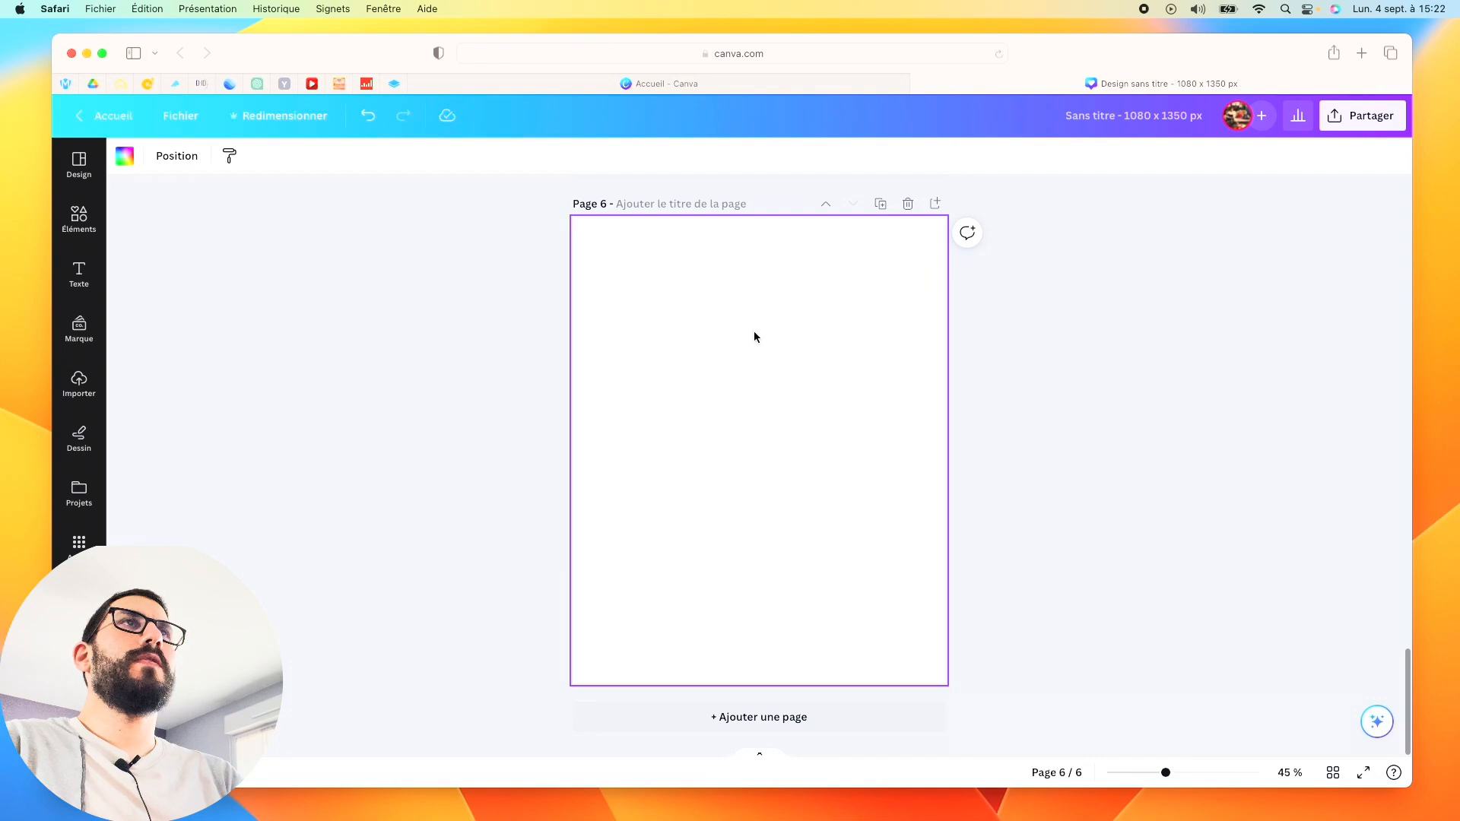
# Step: Place the background-free cutout and the original portrait photo on blank page 6 of the Canva design
pyautogui.click(79, 385)
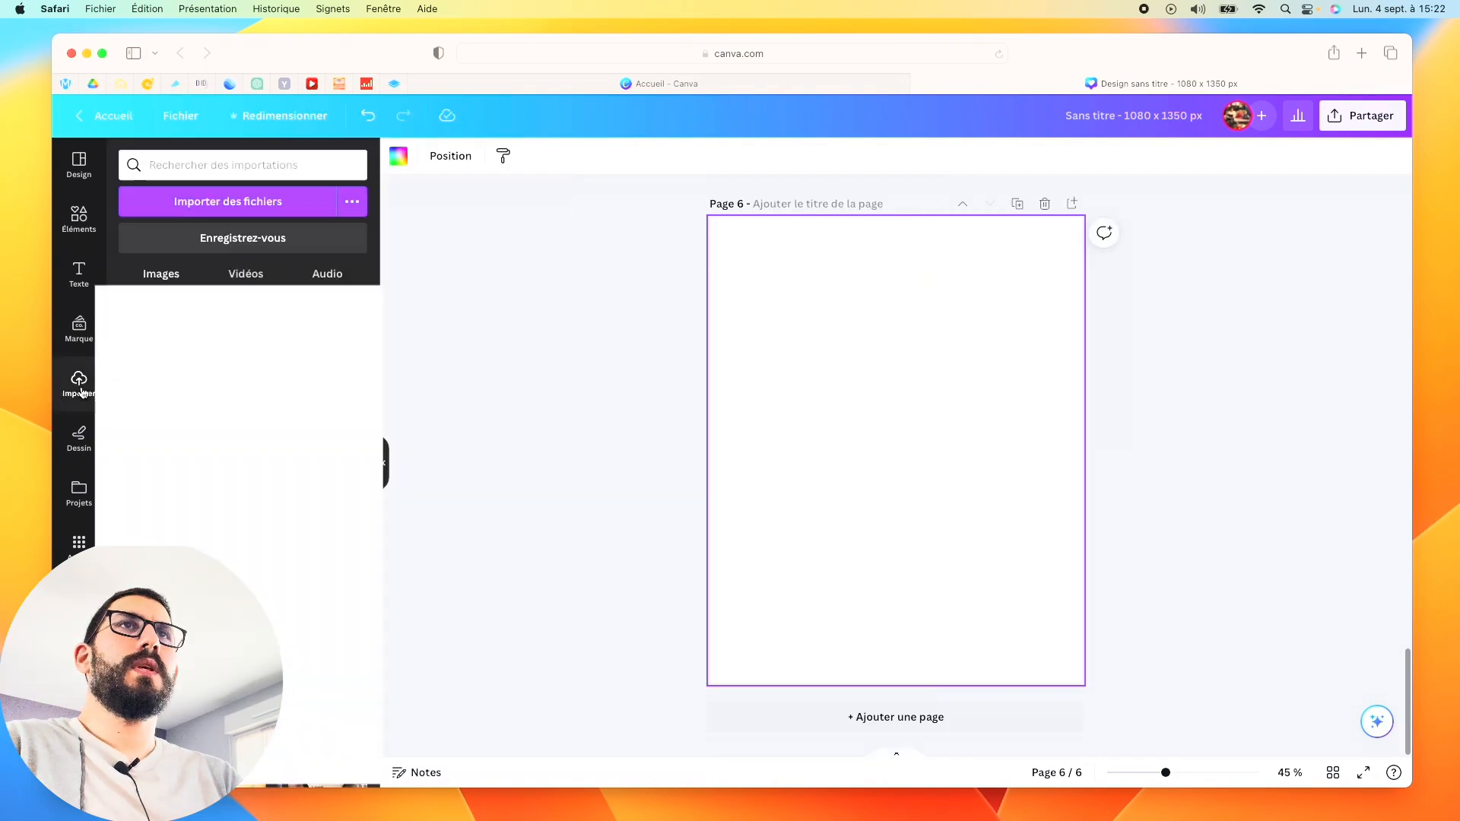
pyautogui.click(260, 204)
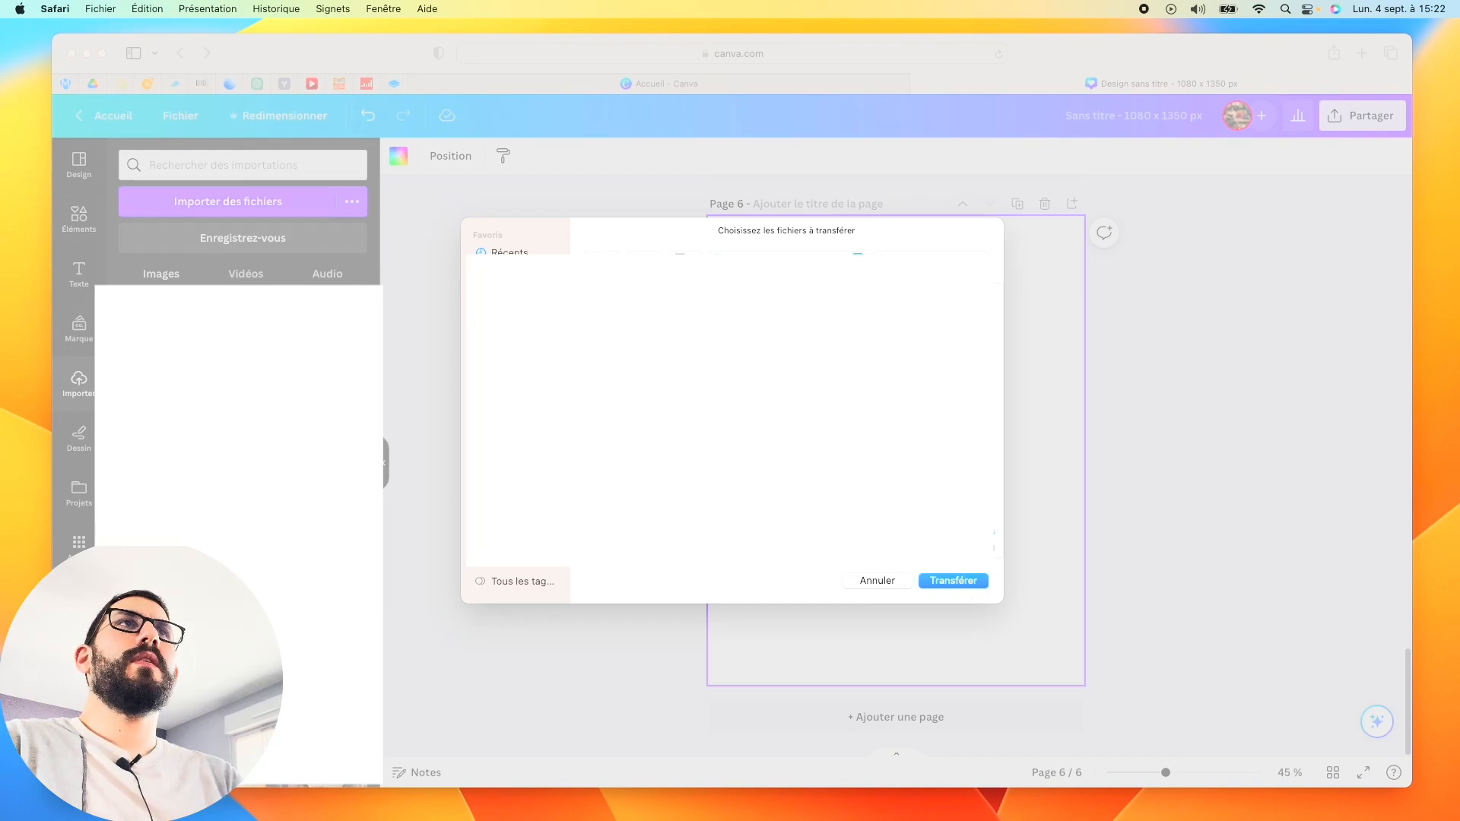
pyautogui.click(891, 579)
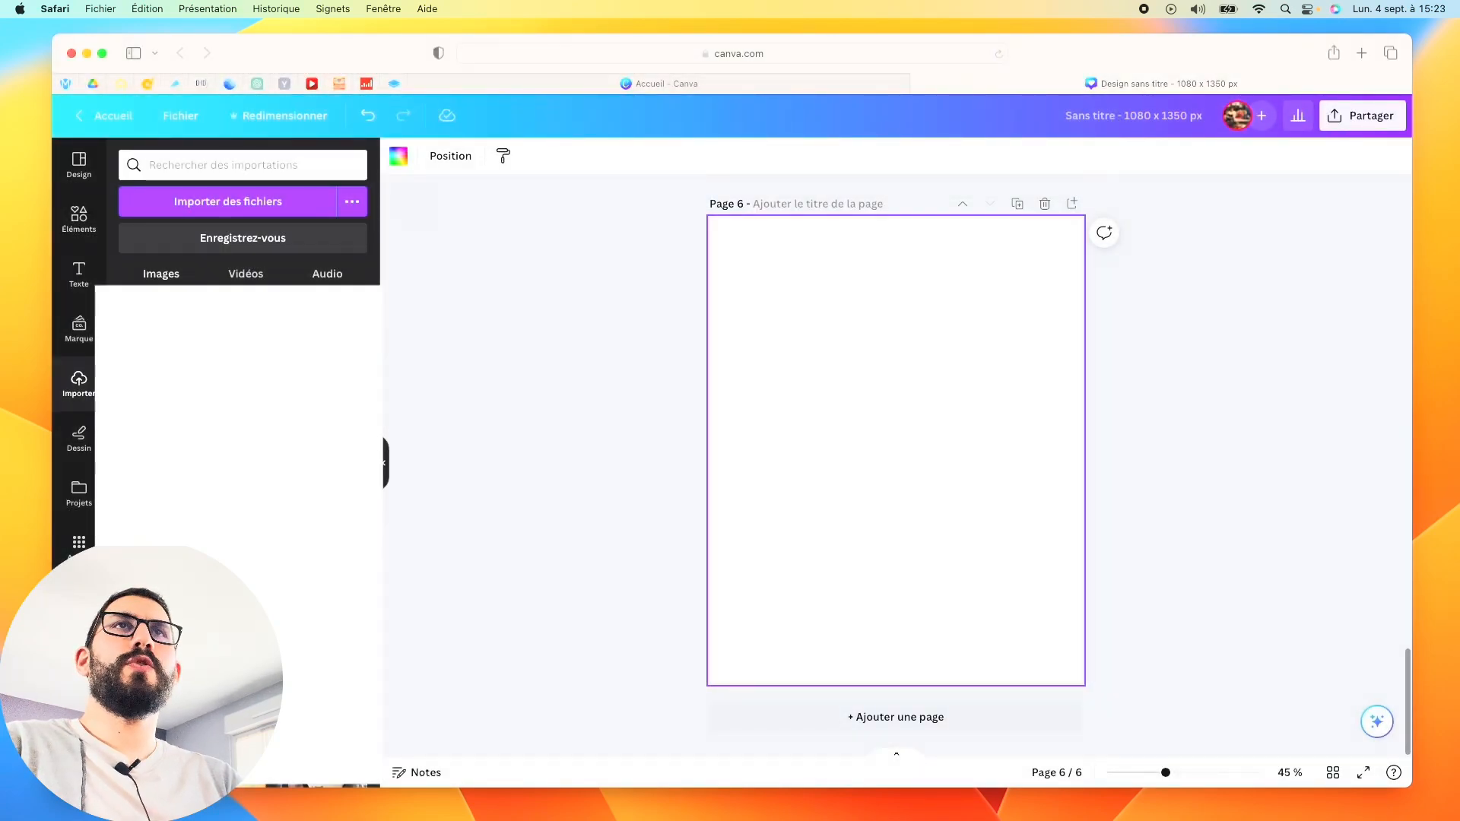
pyautogui.press('super+v')
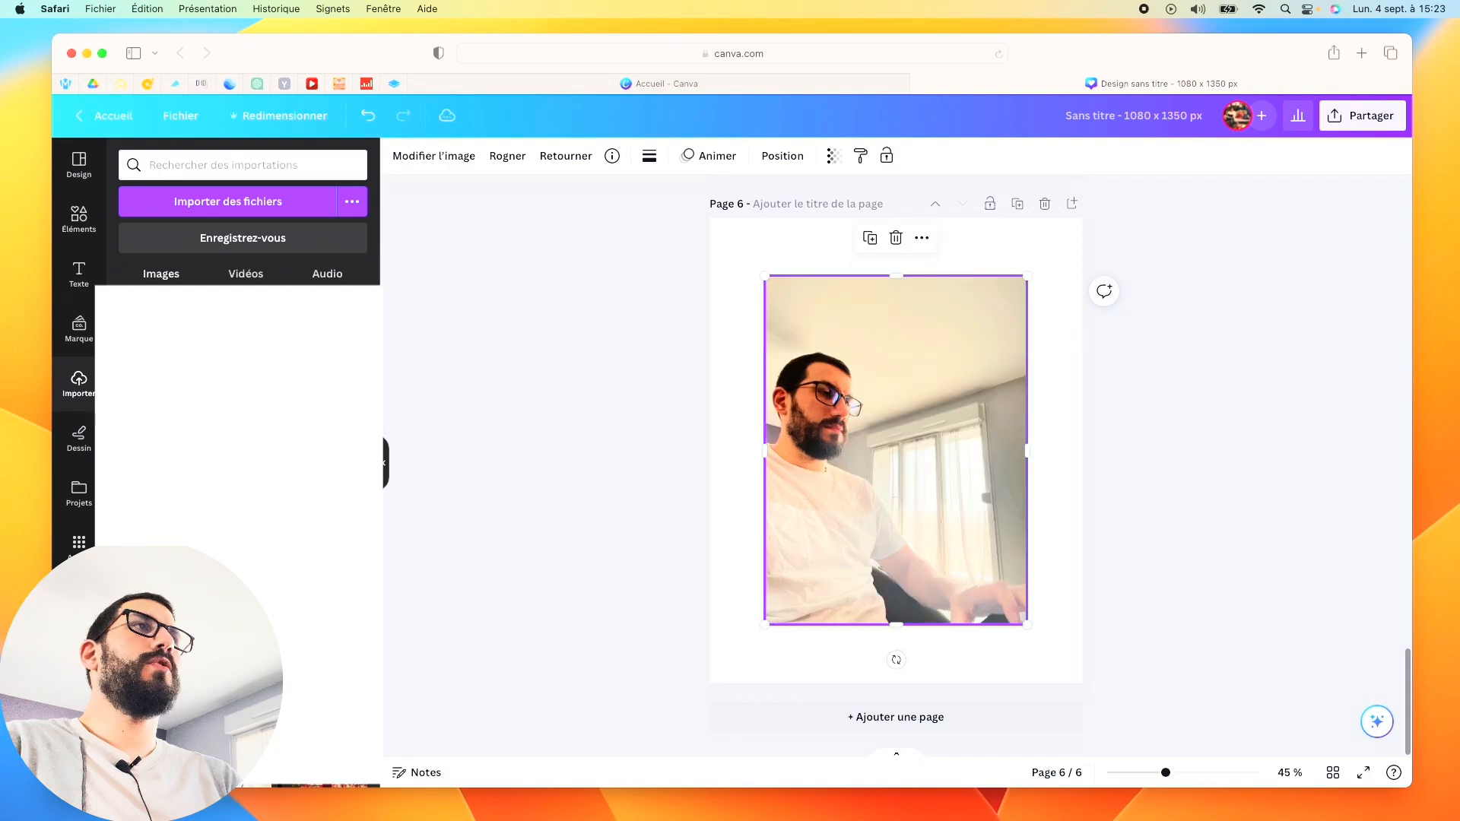
pyautogui.click(78, 219)
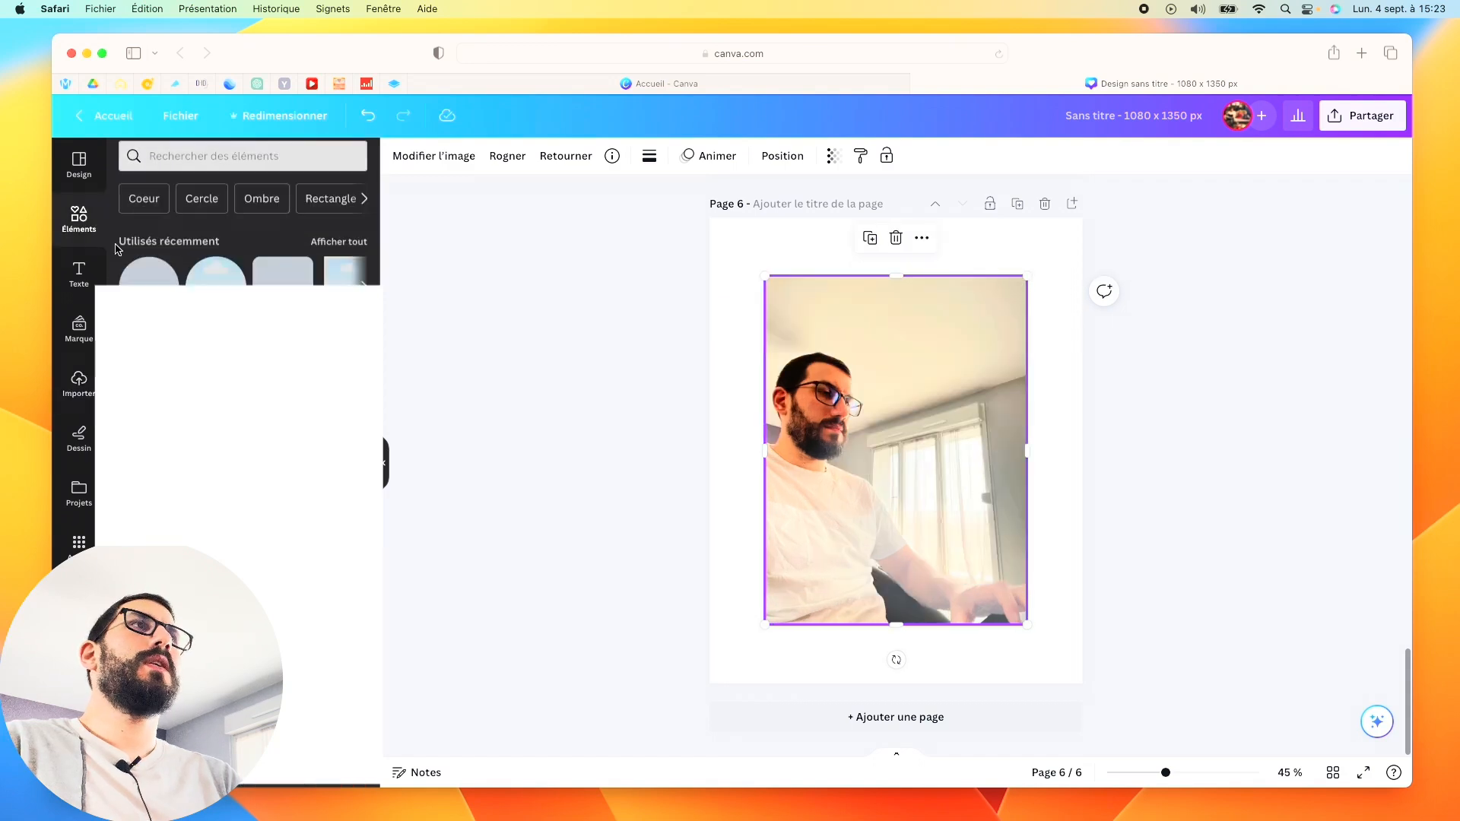
pyautogui.click(384, 467)
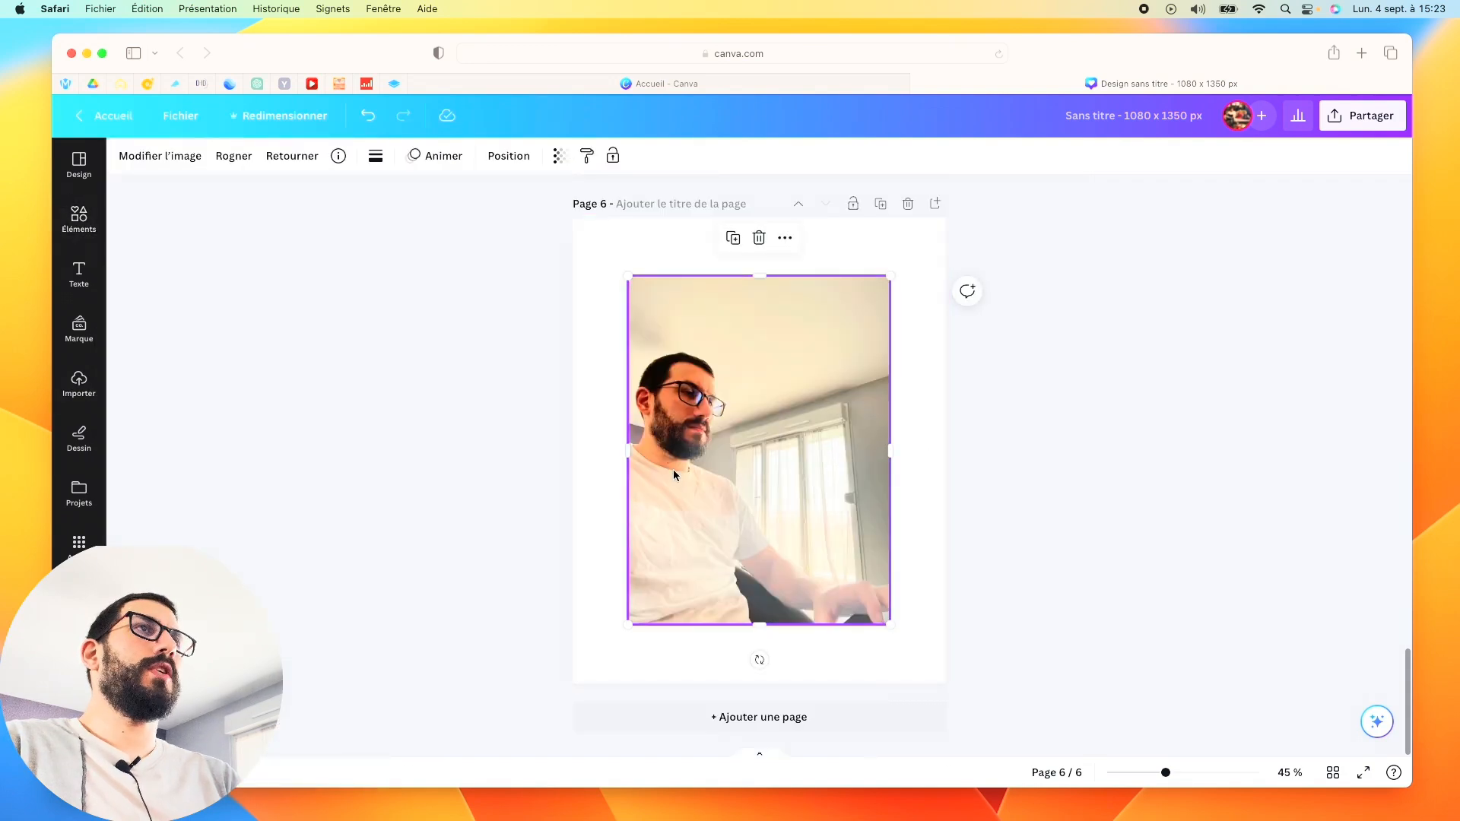
# Step: Separate the two images on page 6, with the cutout at the lower left and the original photo at the upper right
pyautogui.moveTo(674, 470); pyautogui.dragTo(791, 423)
pyautogui.moveTo(689, 503); pyautogui.dragTo(651, 559)
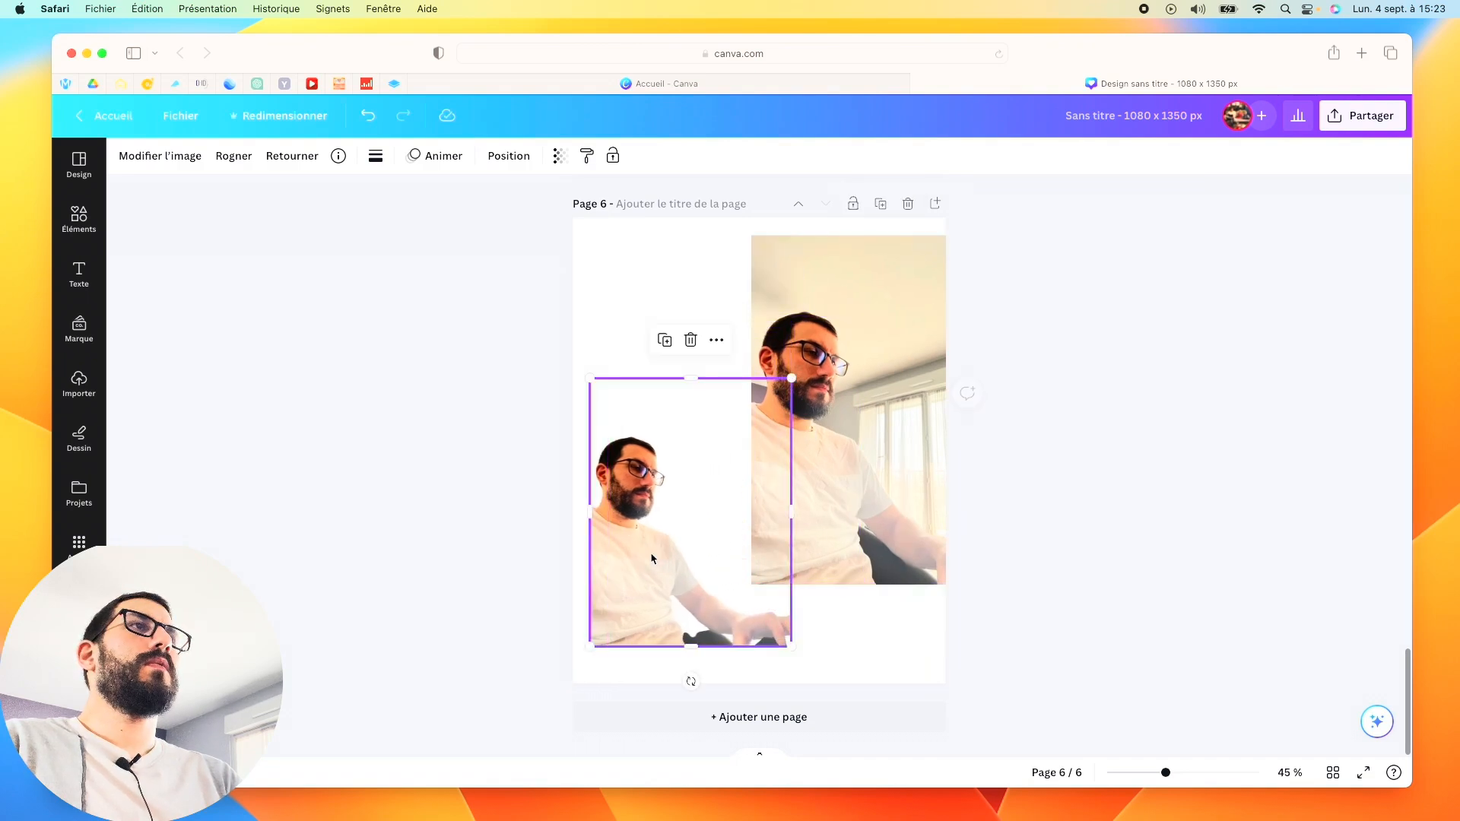
pyautogui.moveTo(908, 425); pyautogui.dragTo(817, 432)
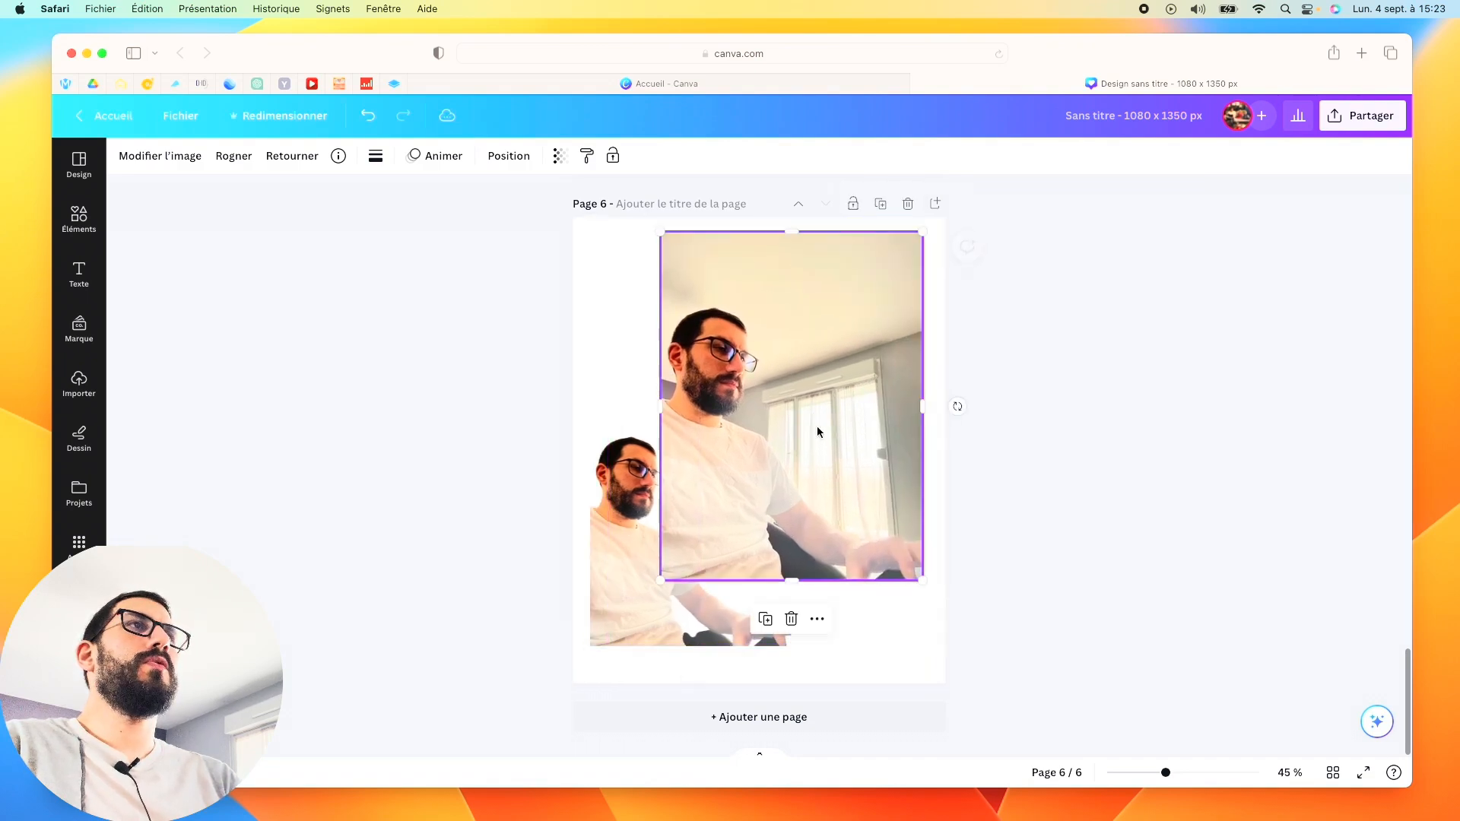
# Step: Apply the first preset in the Filtres section to the original photo on page 6
pyautogui.click(159, 156)
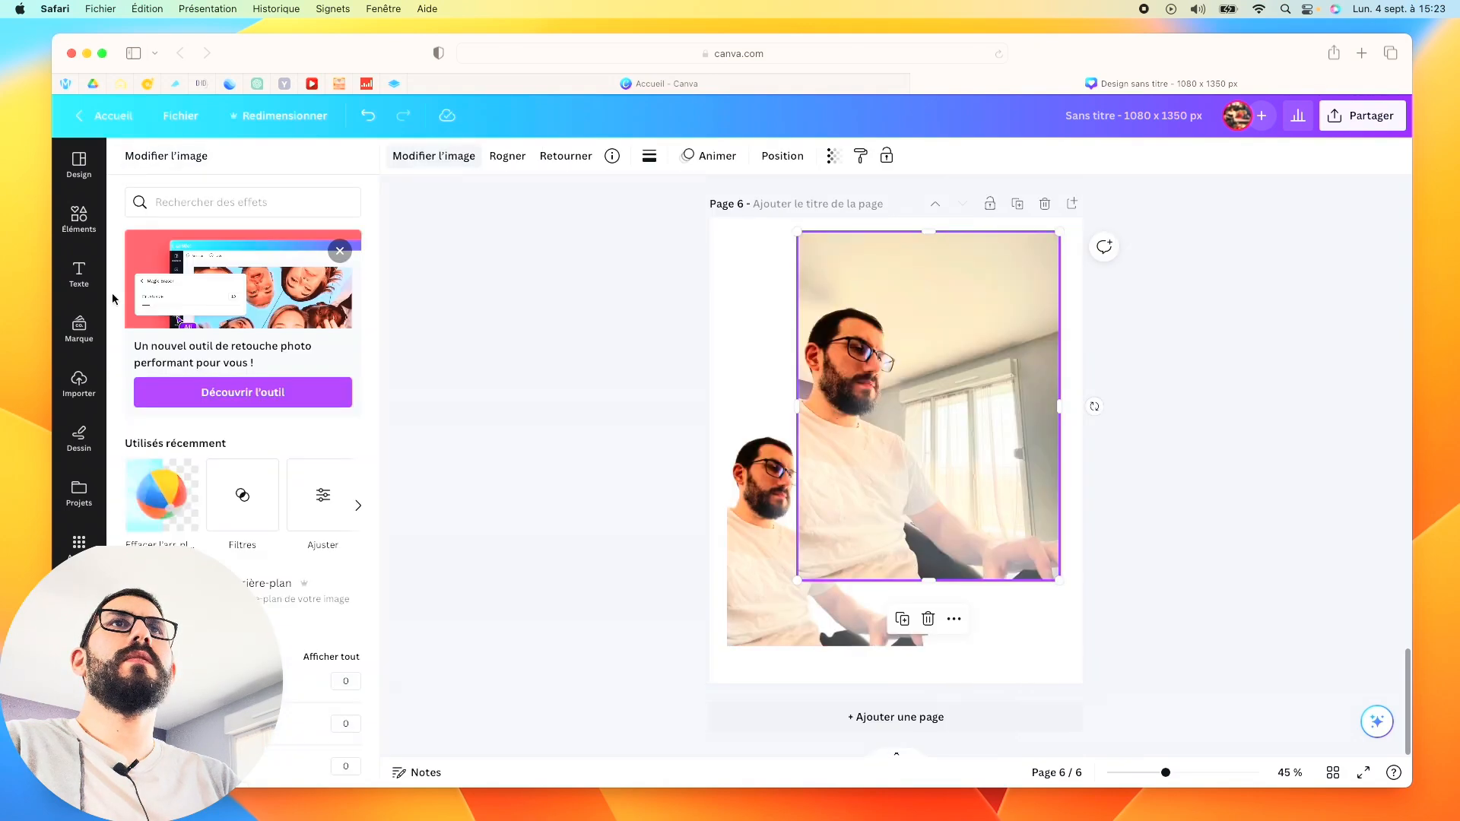
pyautogui.scroll(-3, 220, 395)
pyautogui.scroll(-3, 167, 533)
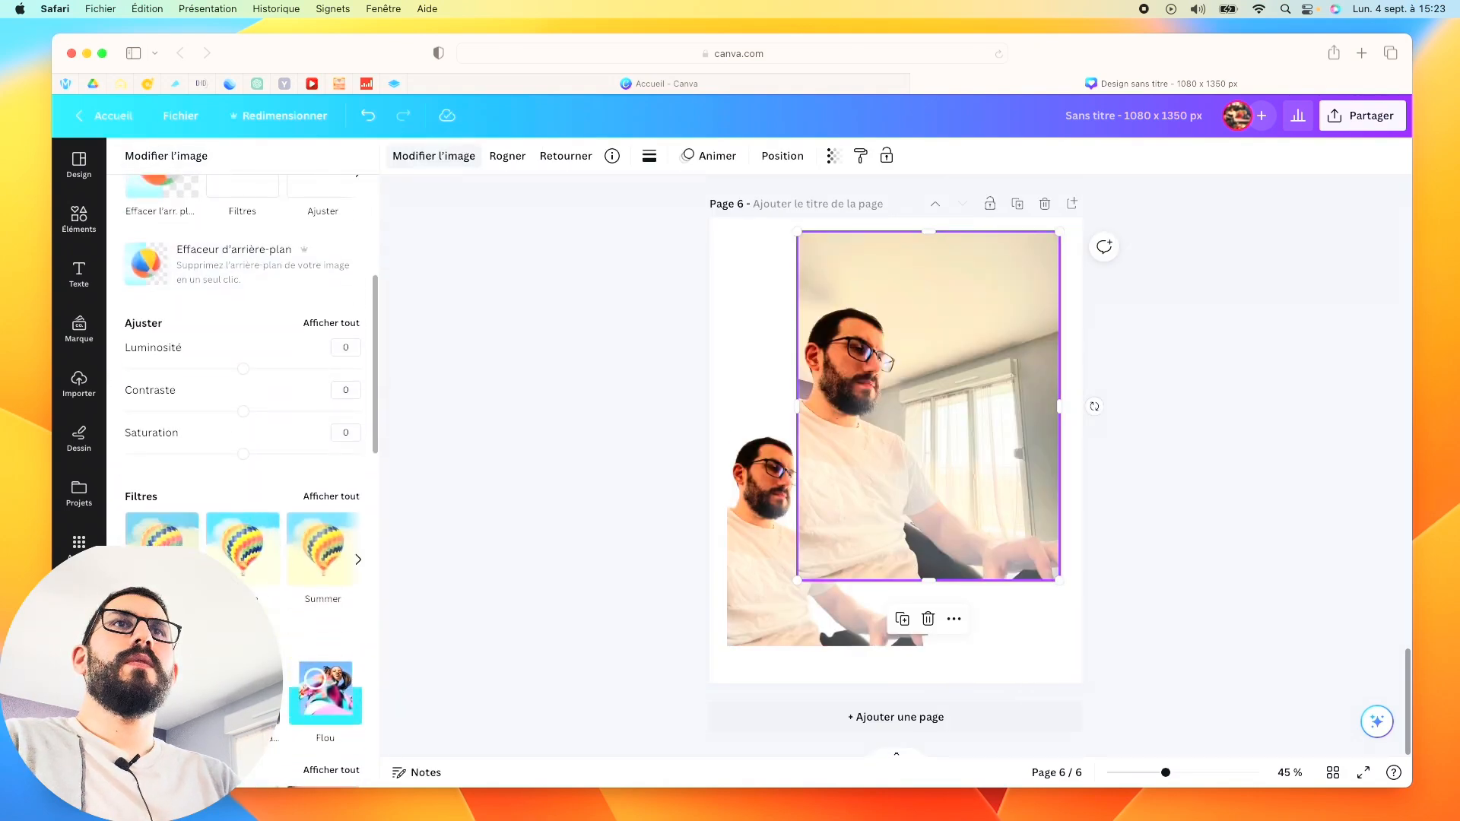
pyautogui.click(167, 542)
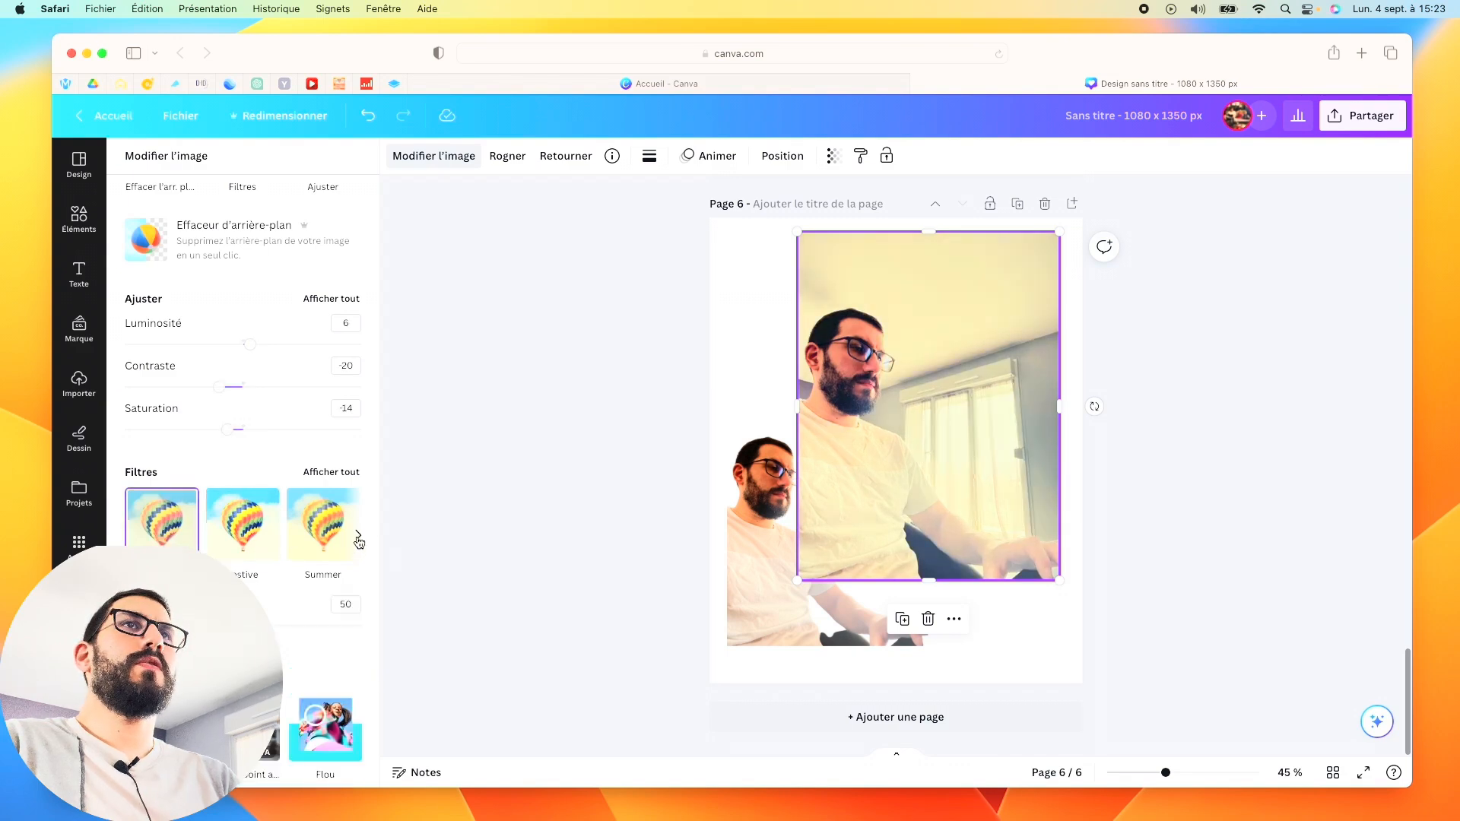
# Step: Replace the filter on the original photo on page 6 with a black-and-white preset from the full Filtres list
pyautogui.click(344, 472)
pyautogui.scroll(-3, 290, 600)
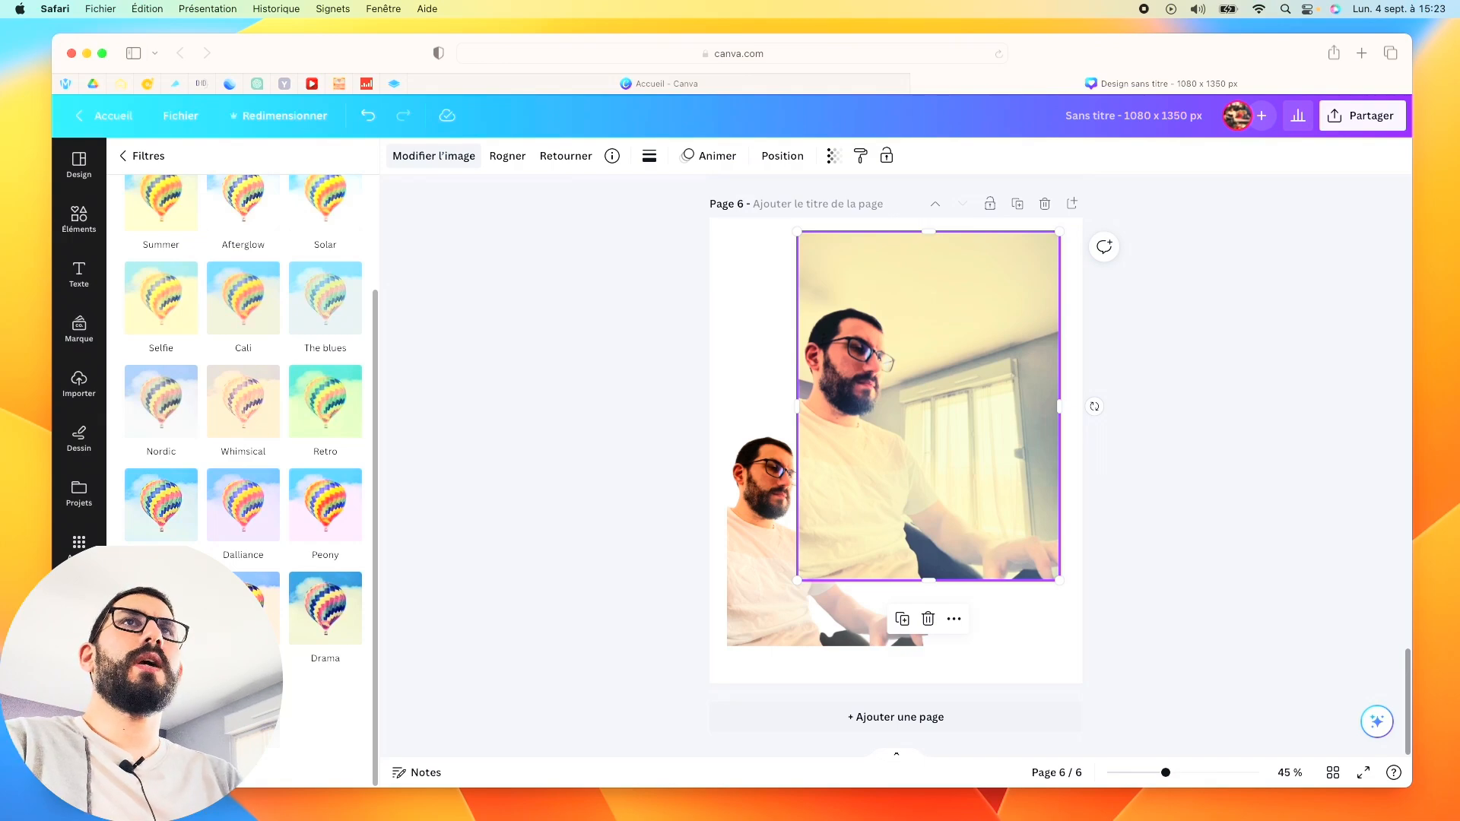
pyautogui.click(168, 710)
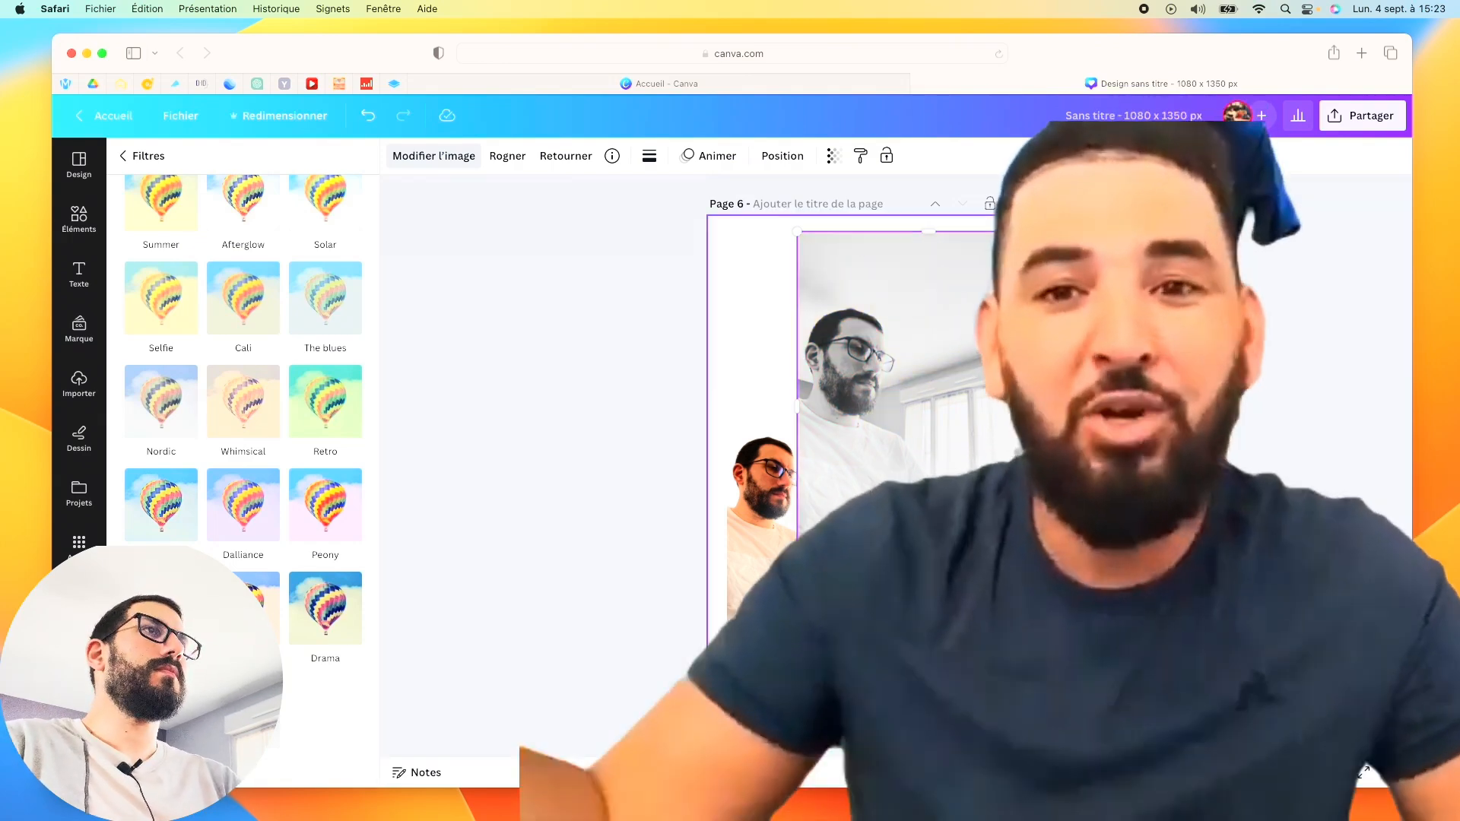
# Step: Nudge the colour cutout up slightly and bring it in front of the black-and-white photo on page 6
pyautogui.click(746, 586)
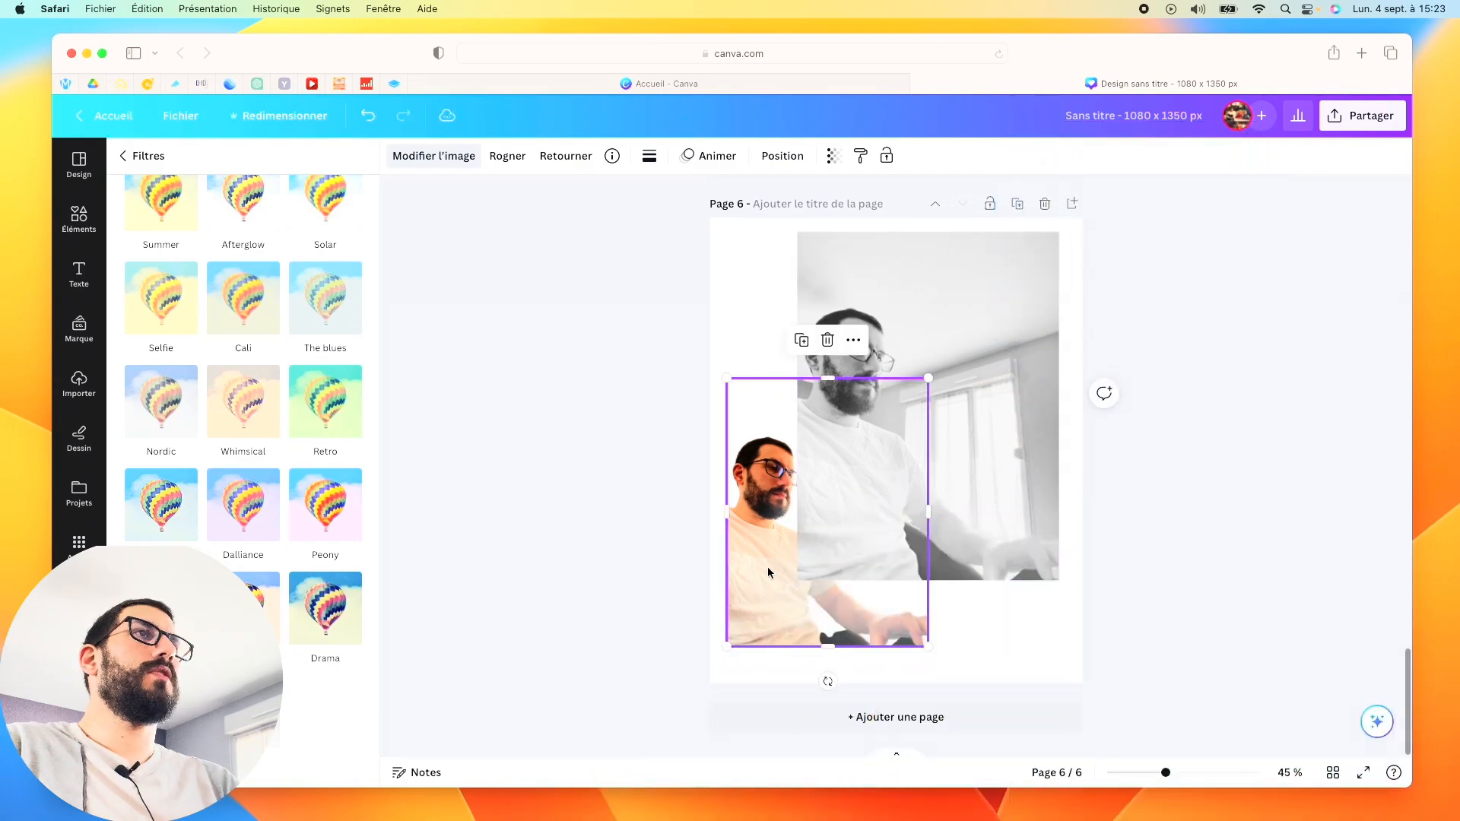
pyautogui.moveTo(768, 568)
pyautogui.mouseDown()
pyautogui.moveTo(831, 472)
pyautogui.moveTo(773, 532)
pyautogui.moveTo(775, 559)
pyautogui.mouseUp()
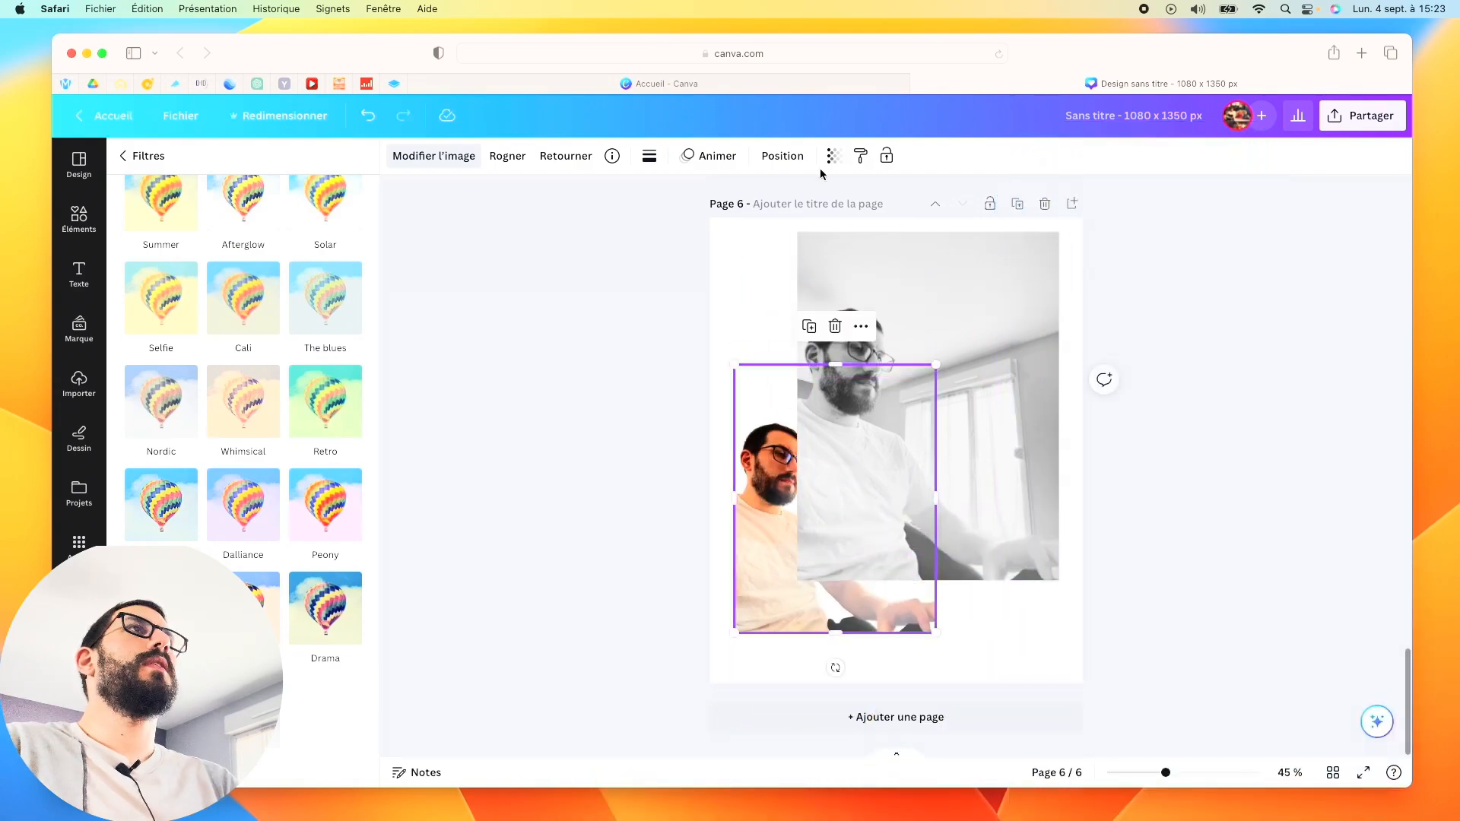
pyautogui.click(798, 159)
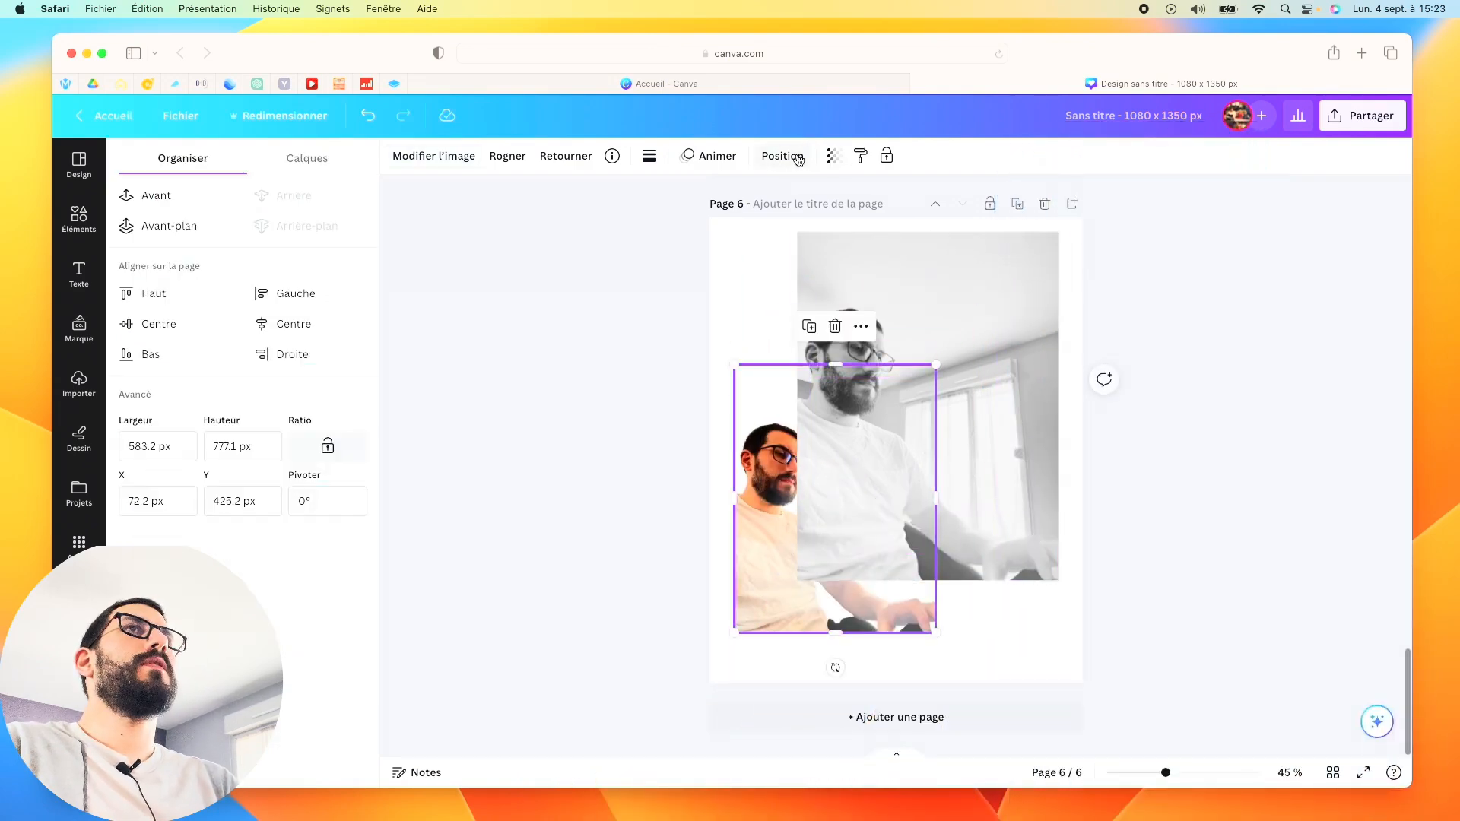
pyautogui.click(170, 197)
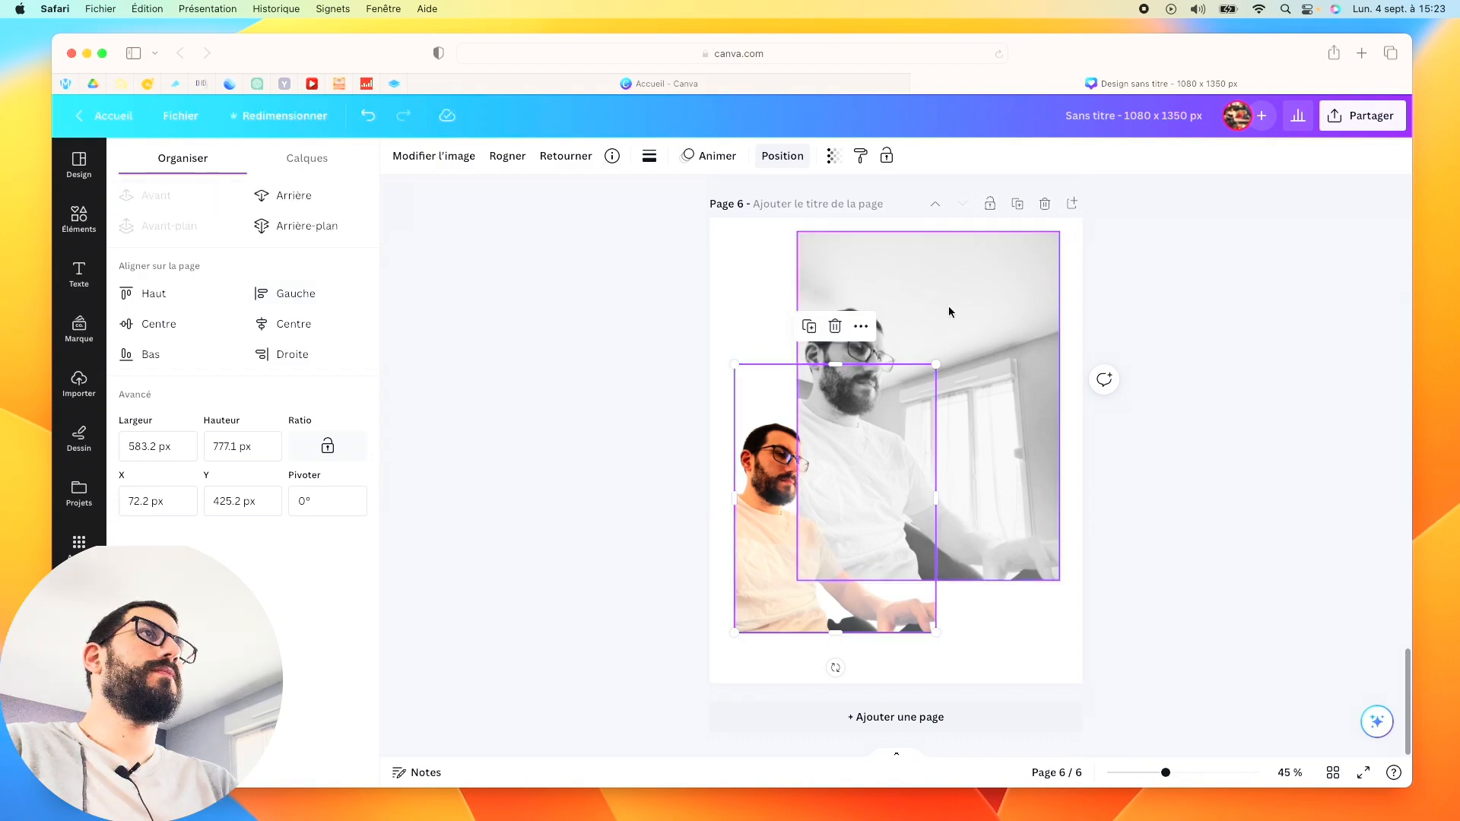
# Step: Centre the black-and-white photo on page 6 and enlarge the colour cutout over it so both figures overlap
pyautogui.moveTo(951, 308); pyautogui.dragTo(923, 339)
pyautogui.moveTo(747, 504); pyautogui.dragTo(808, 454)
pyautogui.moveTo(996, 317); pyautogui.dragTo(1026, 279)
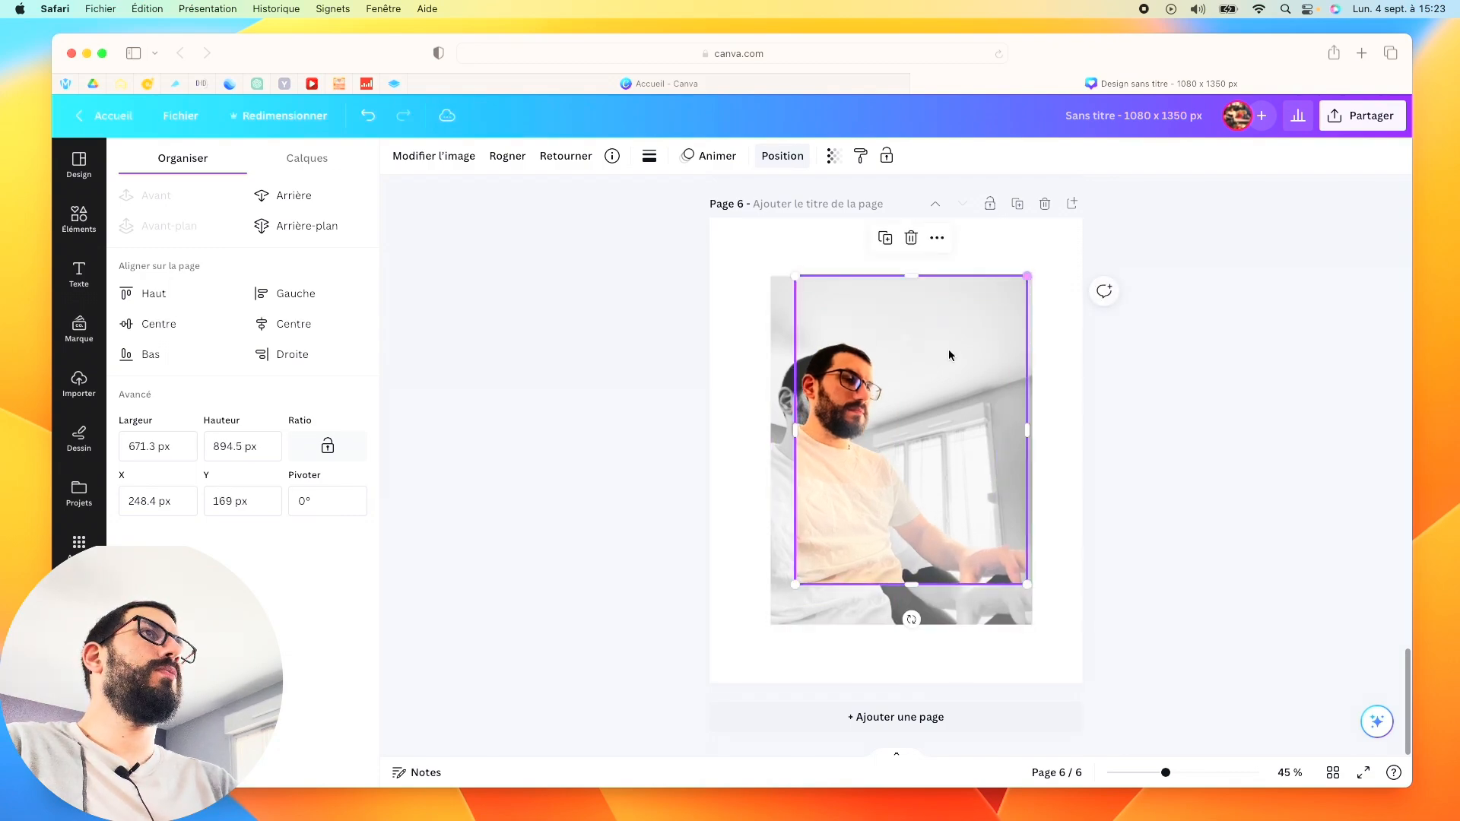
pyautogui.moveTo(851, 445); pyautogui.dragTo(826, 449)
pyautogui.moveTo(1003, 580); pyautogui.dragTo(1033, 626)
pyautogui.press('Escape')
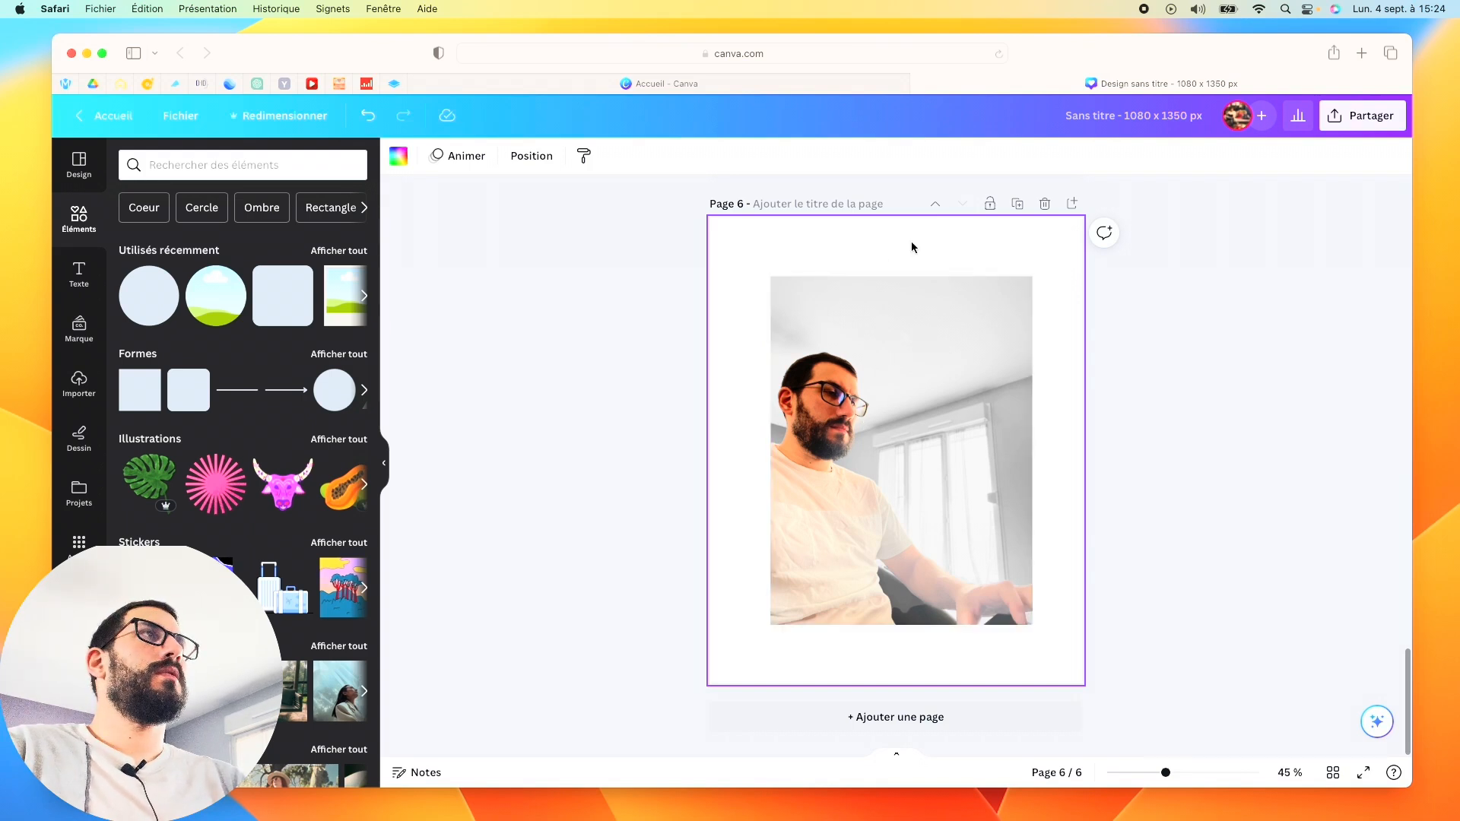
# Step: Fine-tune the cutout's position and size until it matches the figure and edges of the black-and-white photo exactly
pyautogui.click(848, 409)
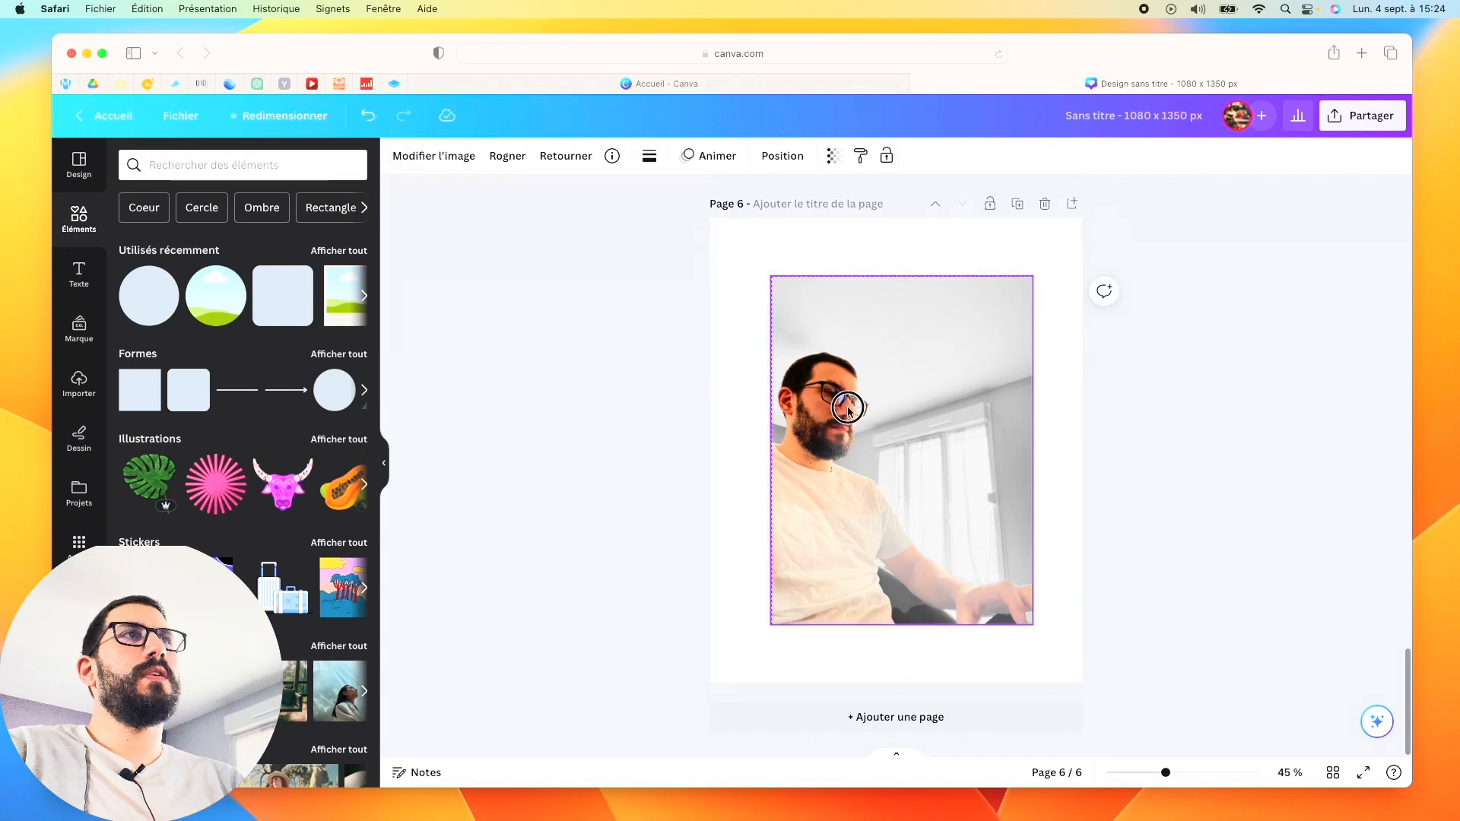
pyautogui.moveTo(848, 409)
pyautogui.mouseDown()
pyautogui.moveTo(919, 409)
pyautogui.moveTo(821, 408)
pyautogui.moveTo(823, 430)
pyautogui.moveTo(822, 416)
pyautogui.mouseUp()
pyautogui.moveTo(1028, 278); pyautogui.dragTo(1020, 293)
pyautogui.moveTo(791, 502)
pyautogui.mouseDown()
pyautogui.moveTo(828, 476)
pyautogui.moveTo(805, 482)
pyautogui.mouseUp()
pyautogui.moveTo(1026, 275); pyautogui.dragTo(1030, 287)
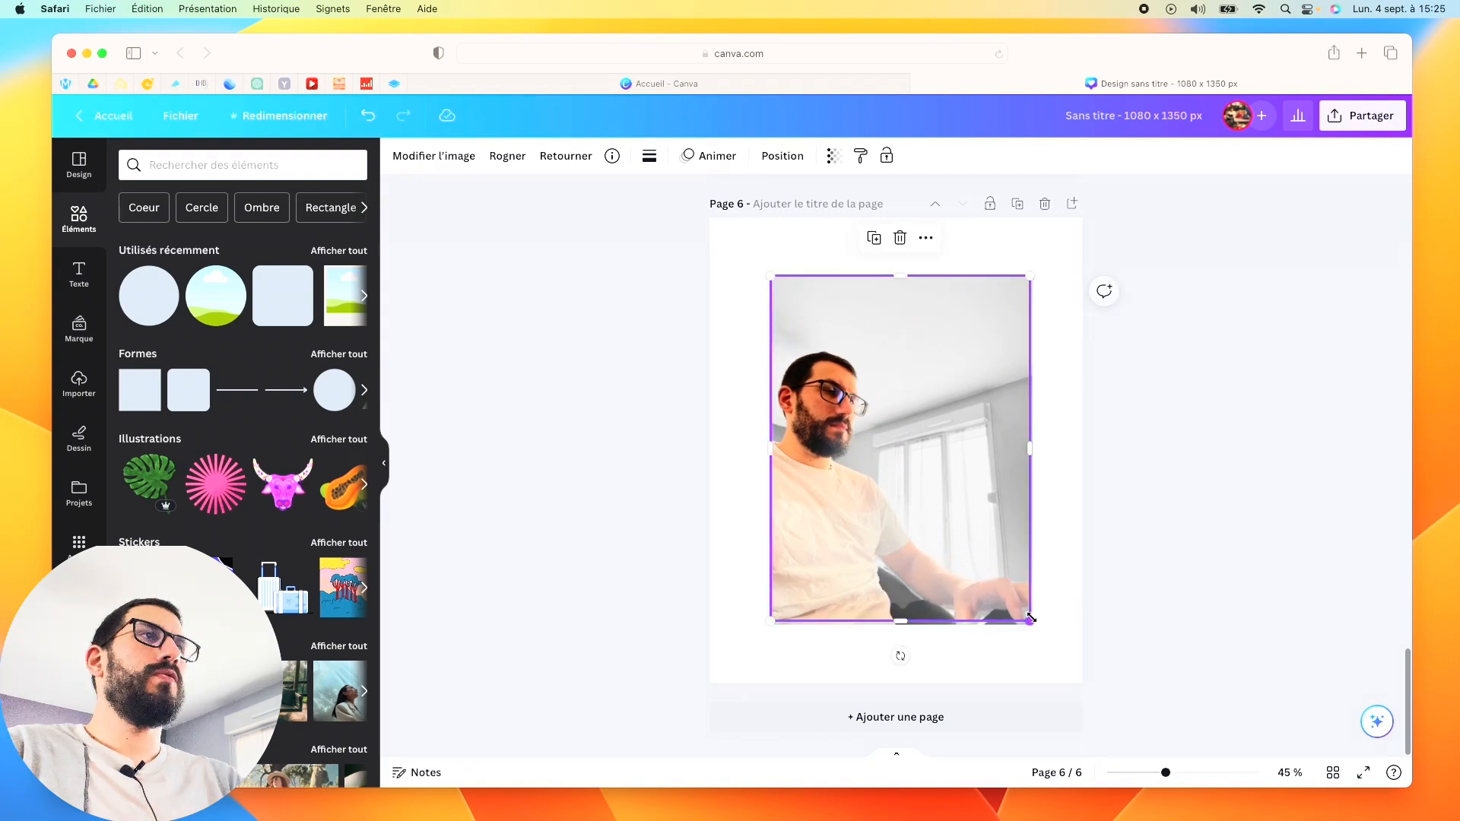
pyautogui.moveTo(1031, 618); pyautogui.dragTo(1031, 623)
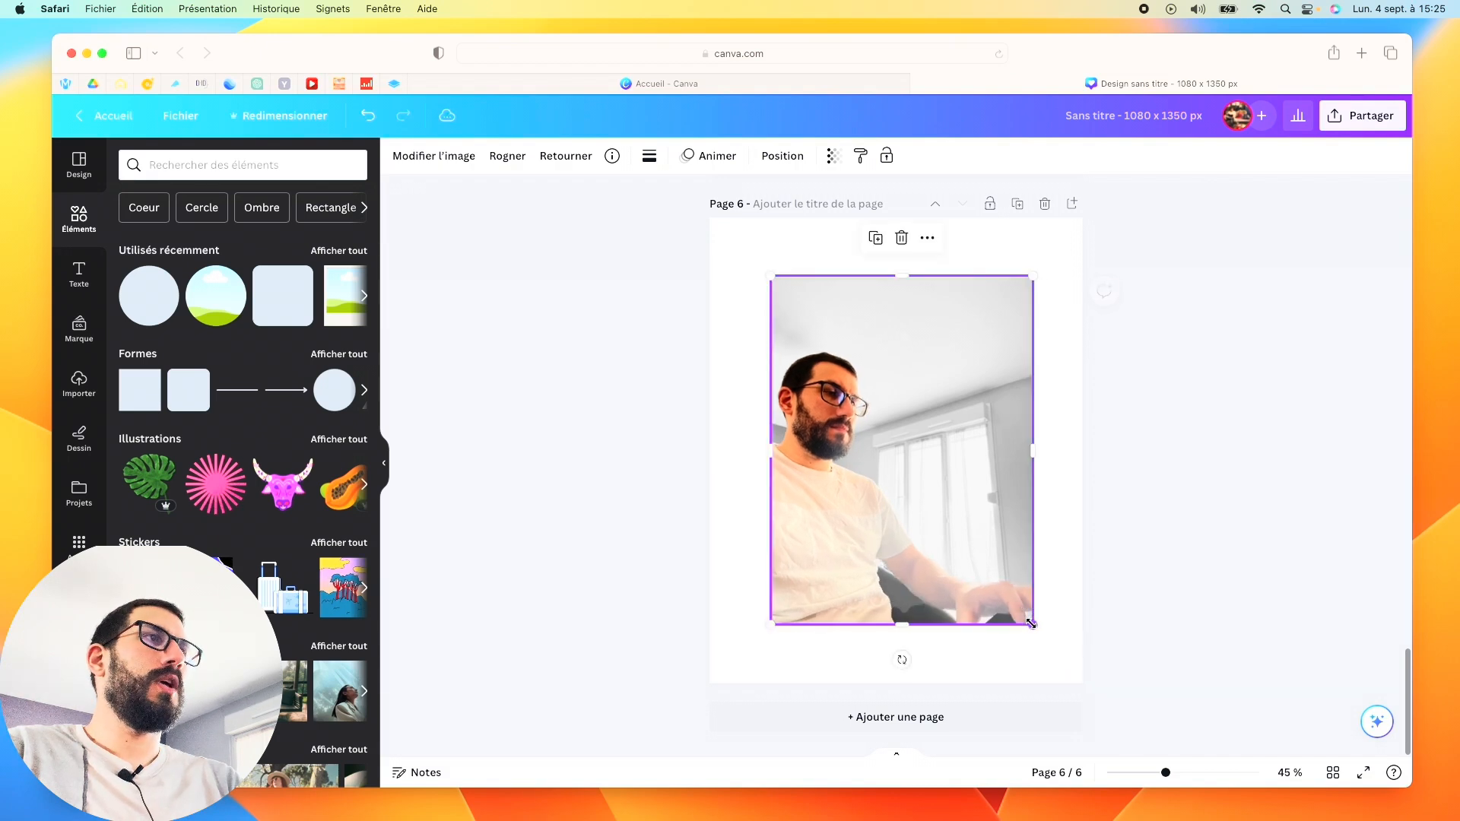
pyautogui.click(1068, 605)
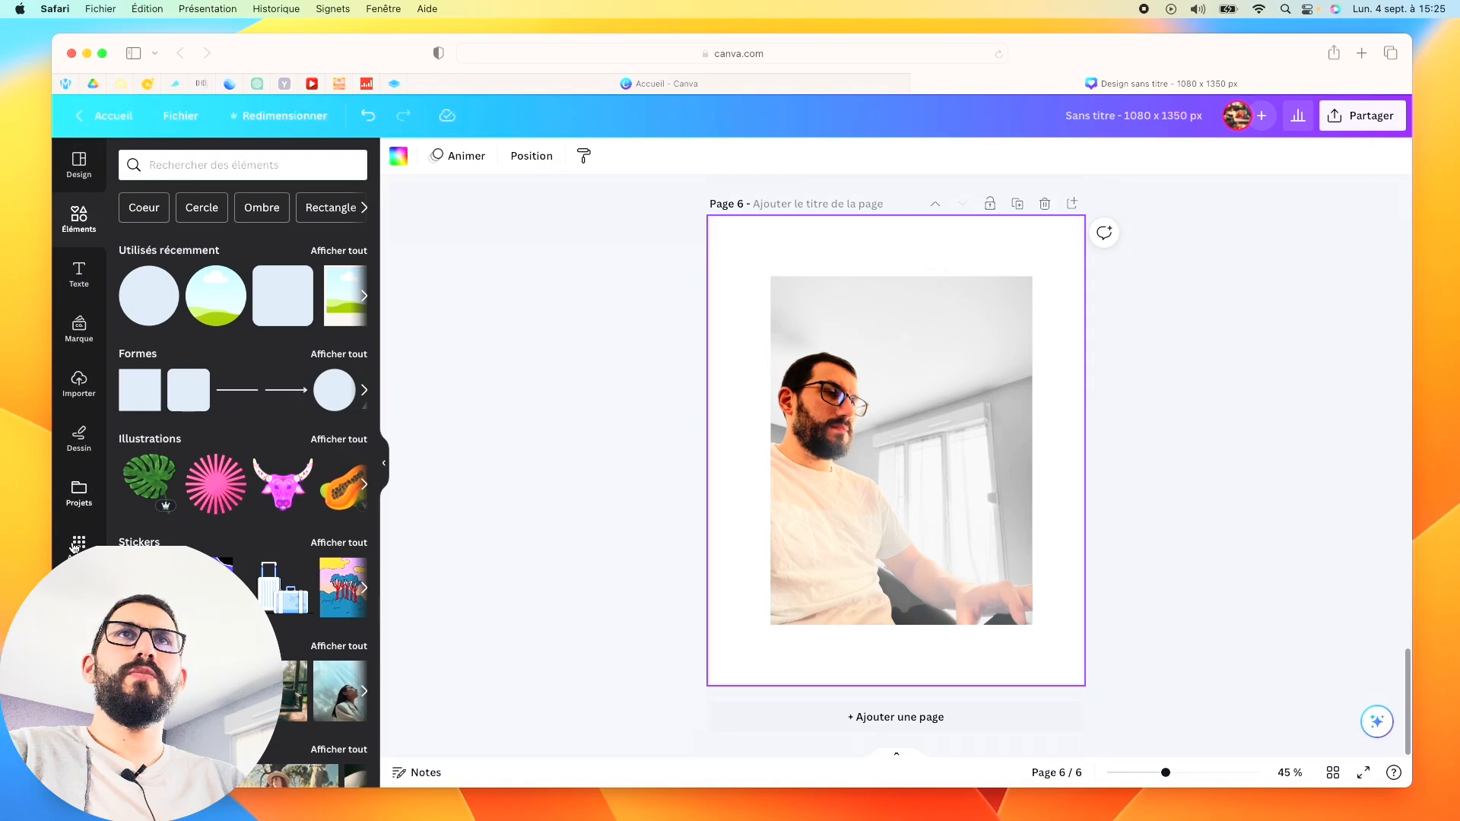
# Step: Duplicate the boat photo on page 5, placing one copy at the page's upper right and the other at its lower centre
pyautogui.scroll(8, 890, 405)
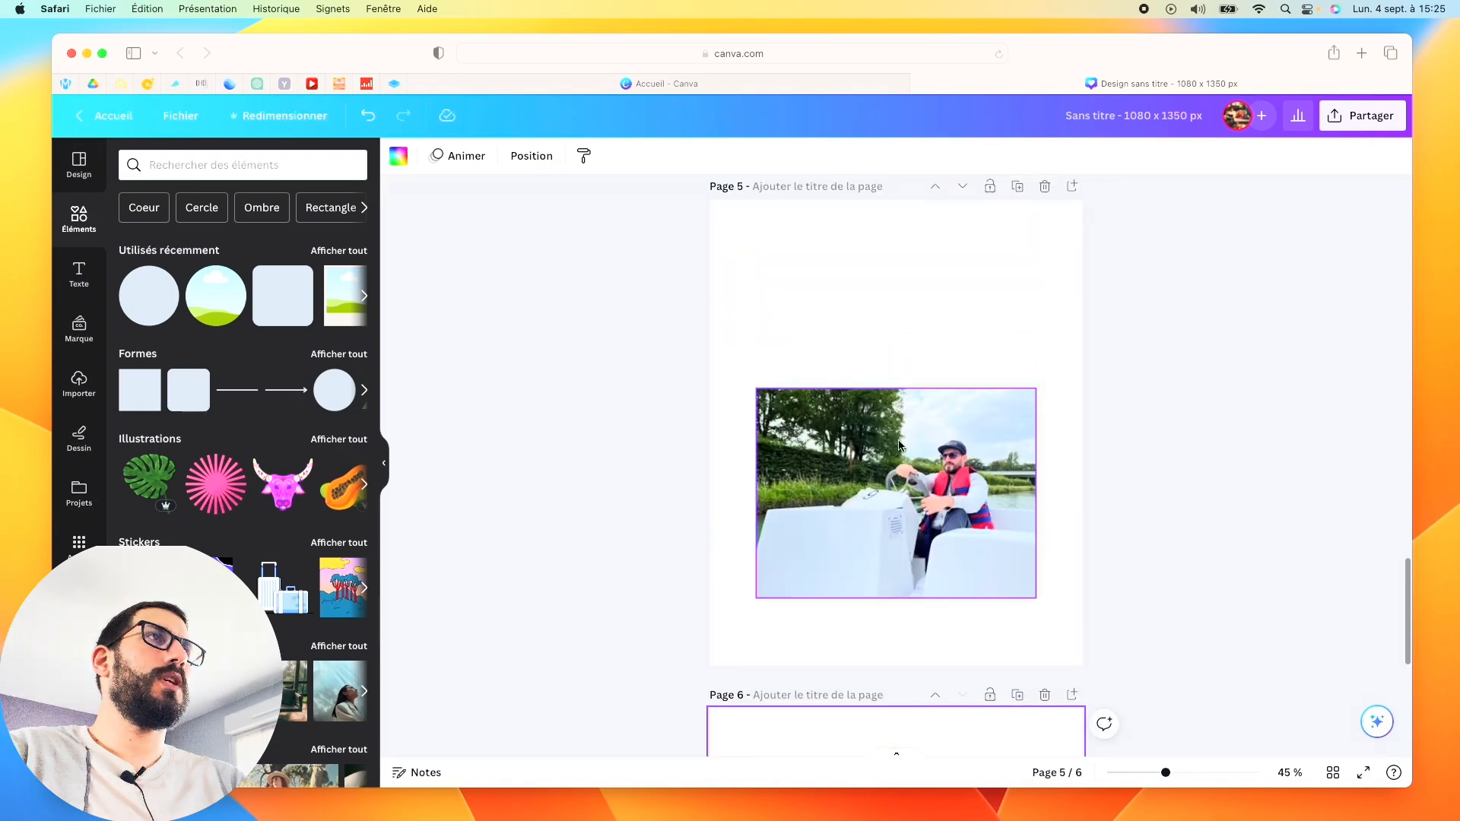
pyautogui.moveTo(895, 487); pyautogui.dragTo(897, 404)
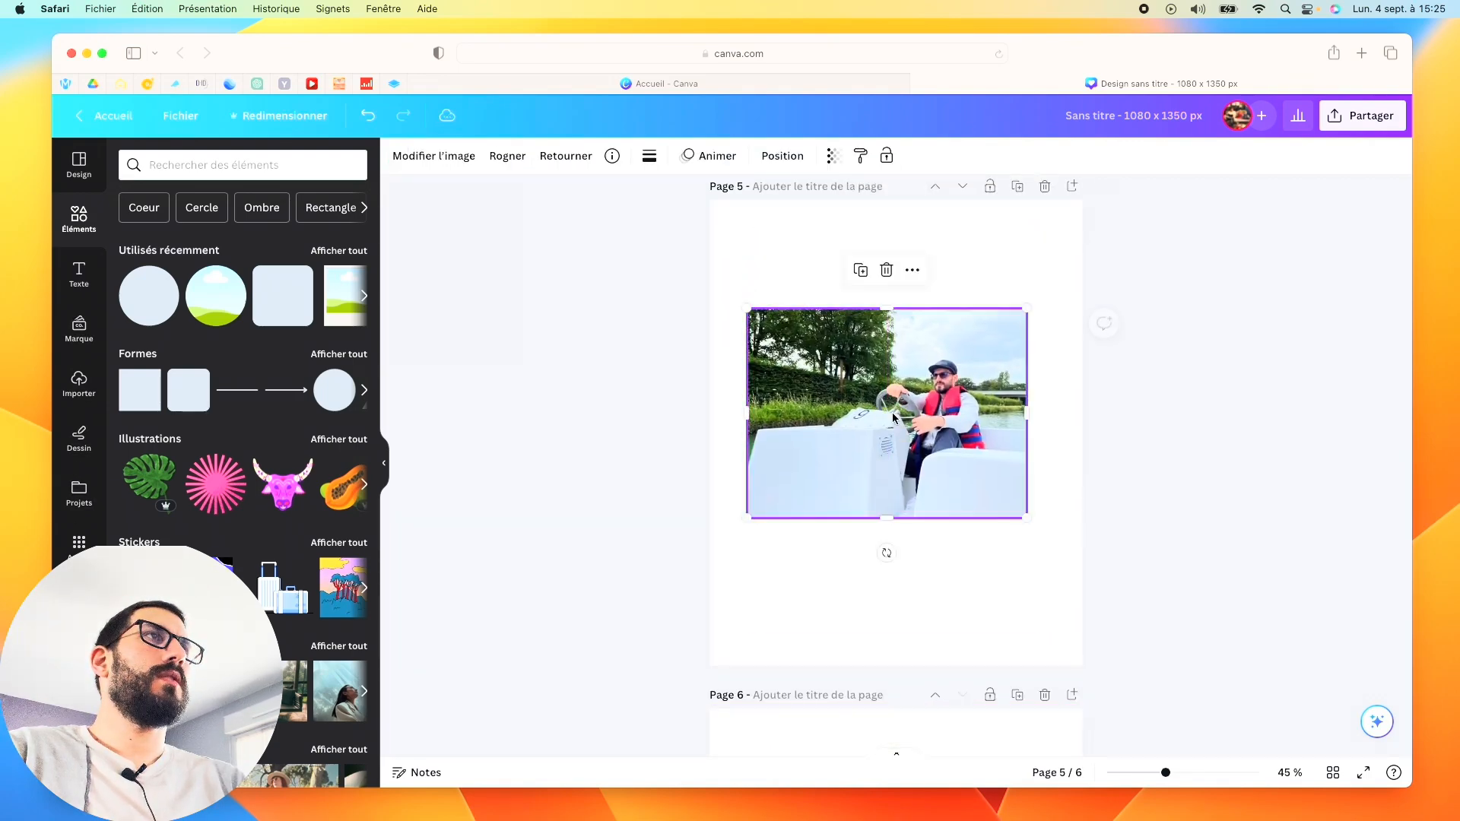
pyautogui.click(434, 156)
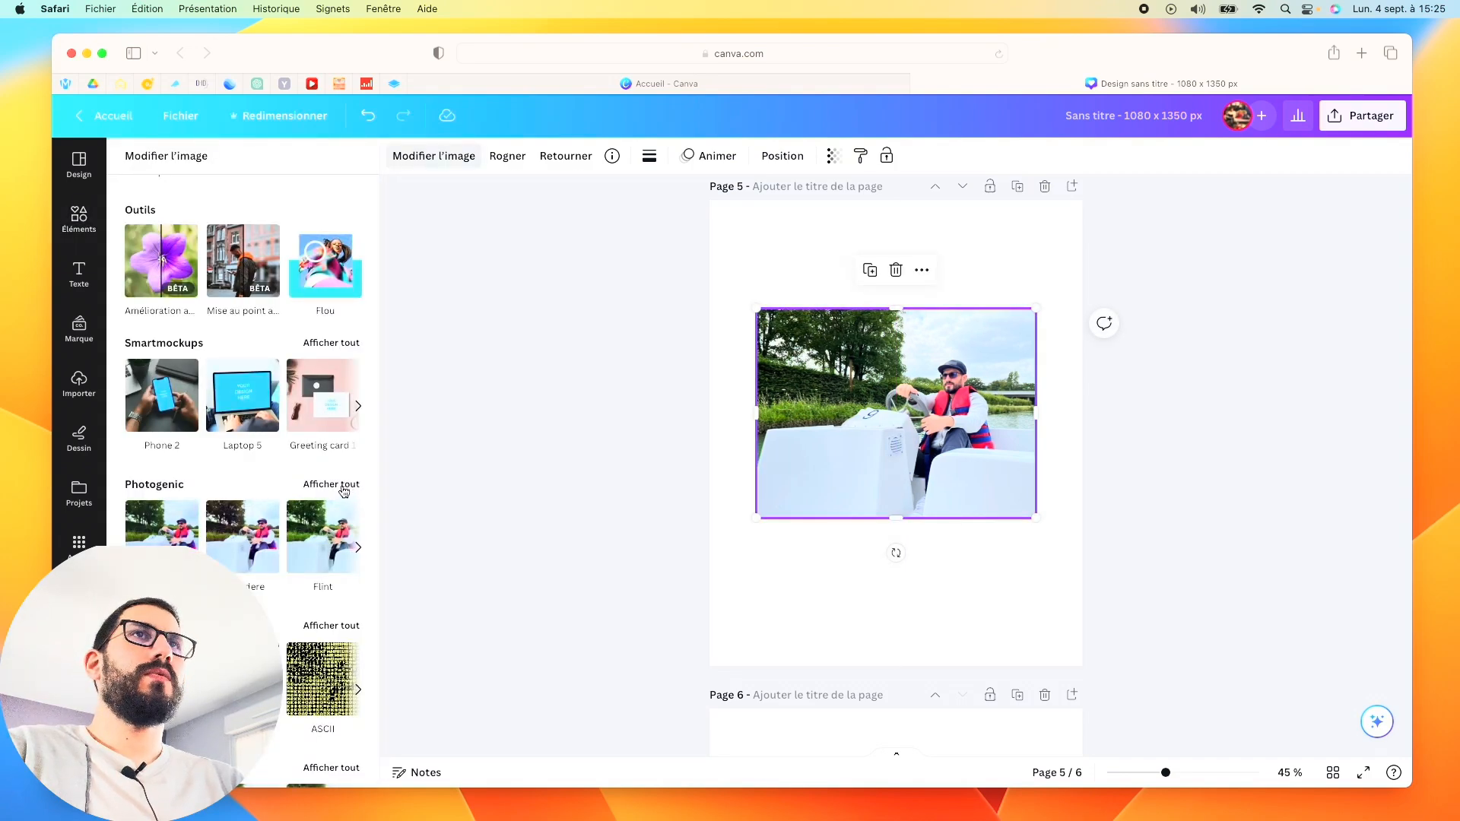
pyautogui.click(331, 484)
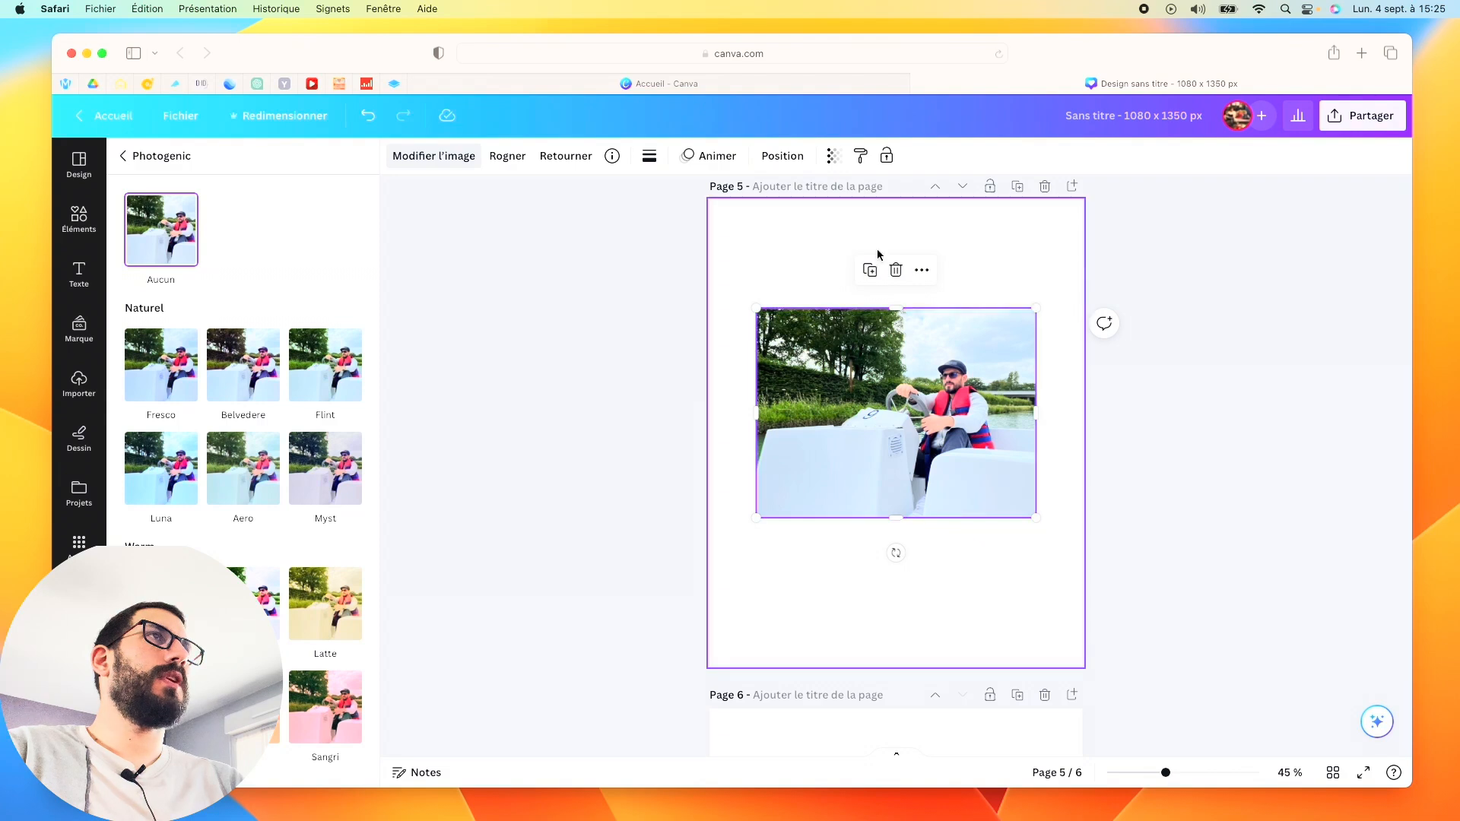
pyautogui.click(870, 270)
pyautogui.moveTo(906, 489); pyautogui.dragTo(943, 344)
pyautogui.click(905, 449)
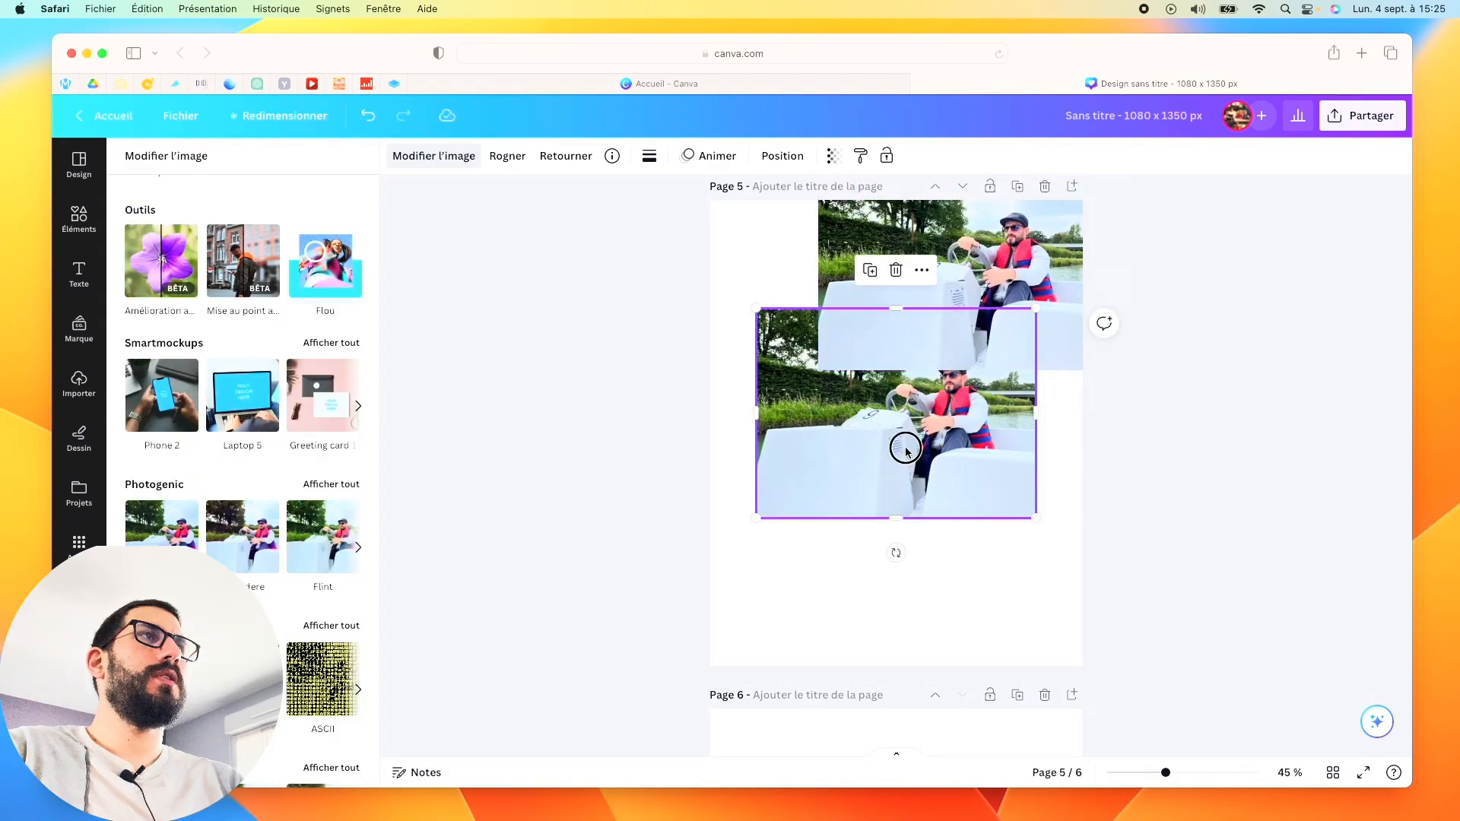
pyautogui.moveTo(905, 449); pyautogui.dragTo(905, 565)
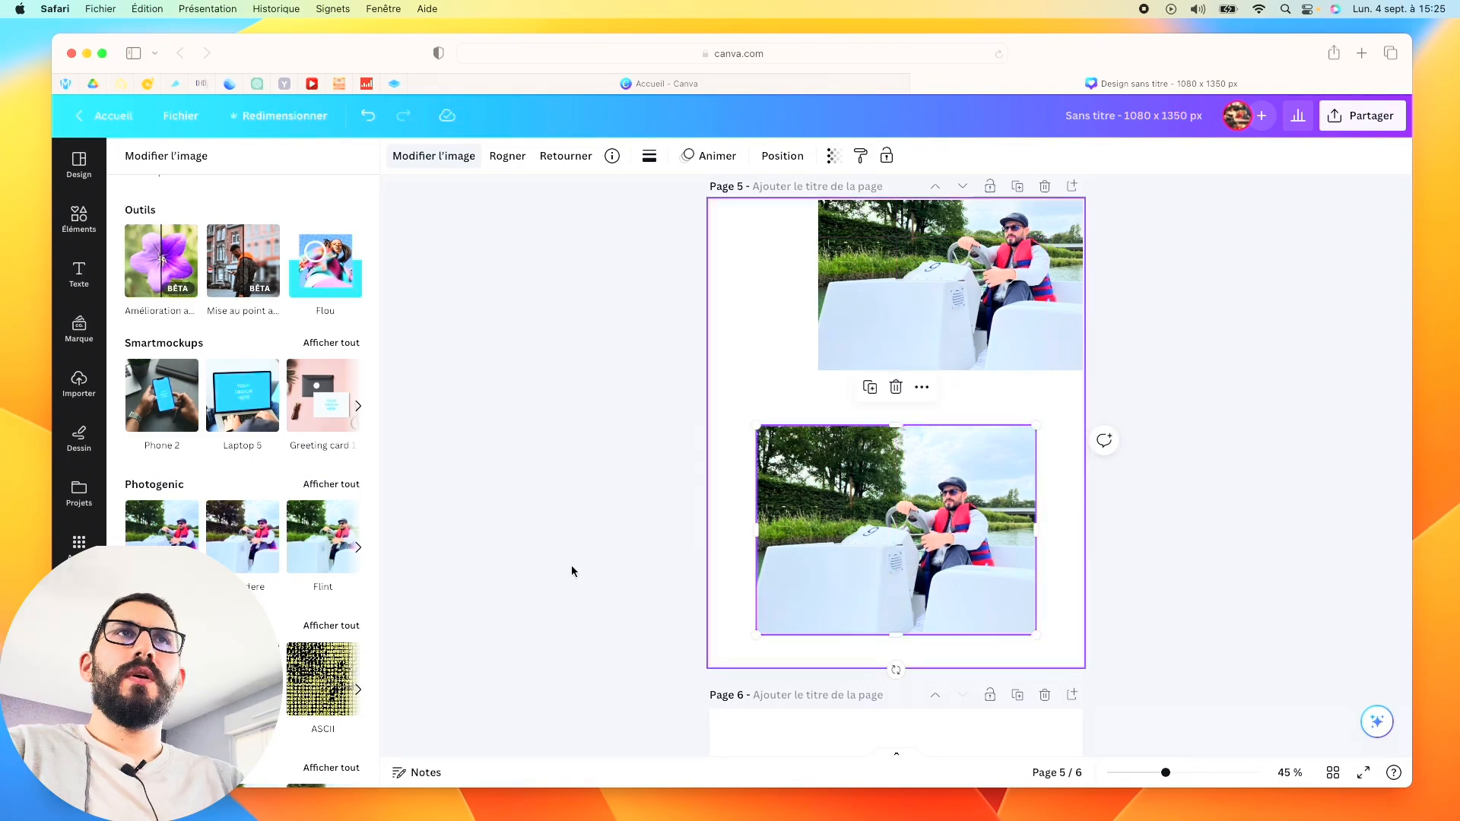
# Step: Try the Photogenic filters Sangri, Polar and Rustiq on the lower boat photo on page 5
pyautogui.click(339, 486)
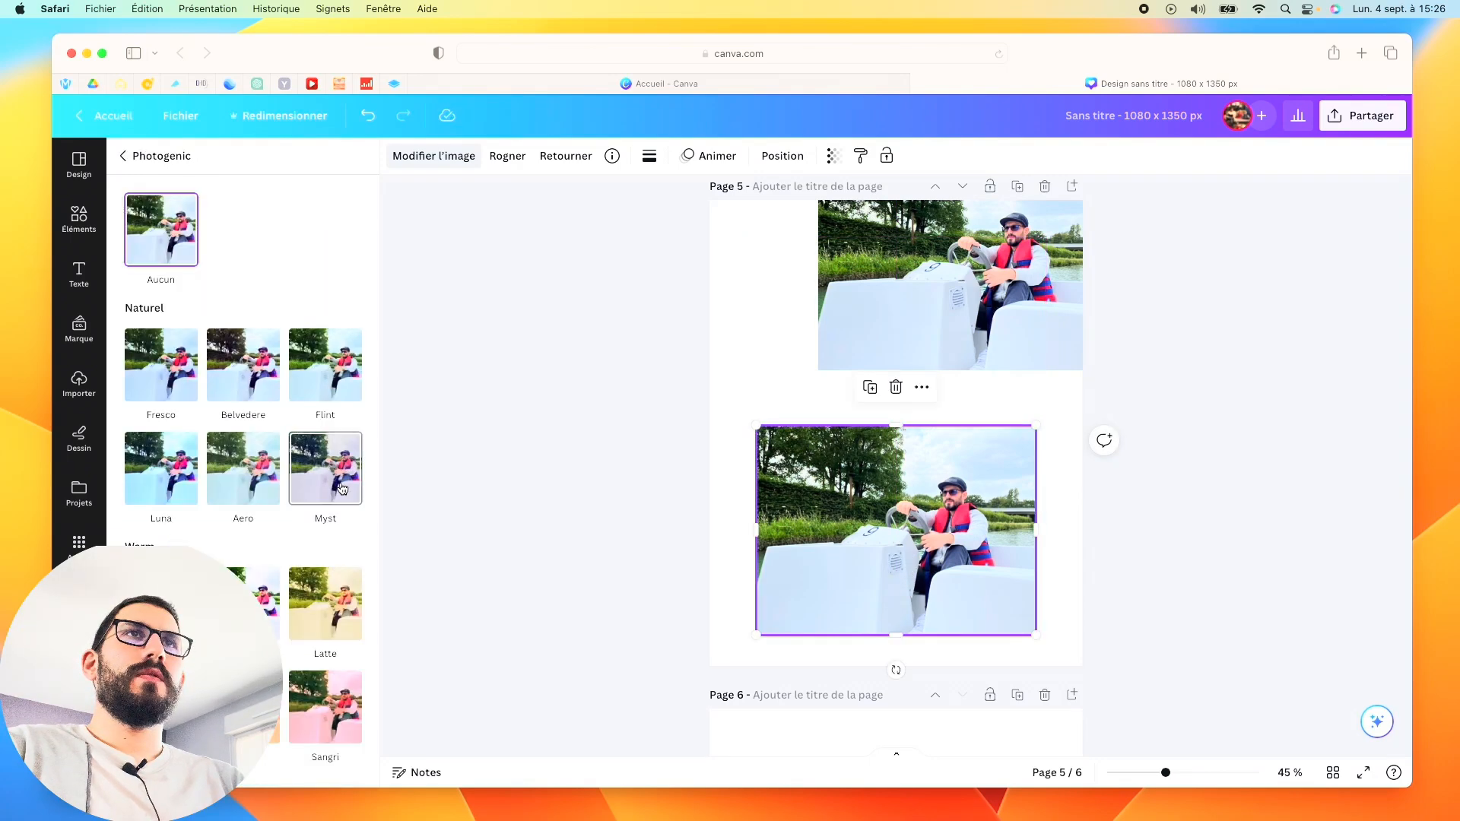
pyautogui.scroll(-5, 319, 495)
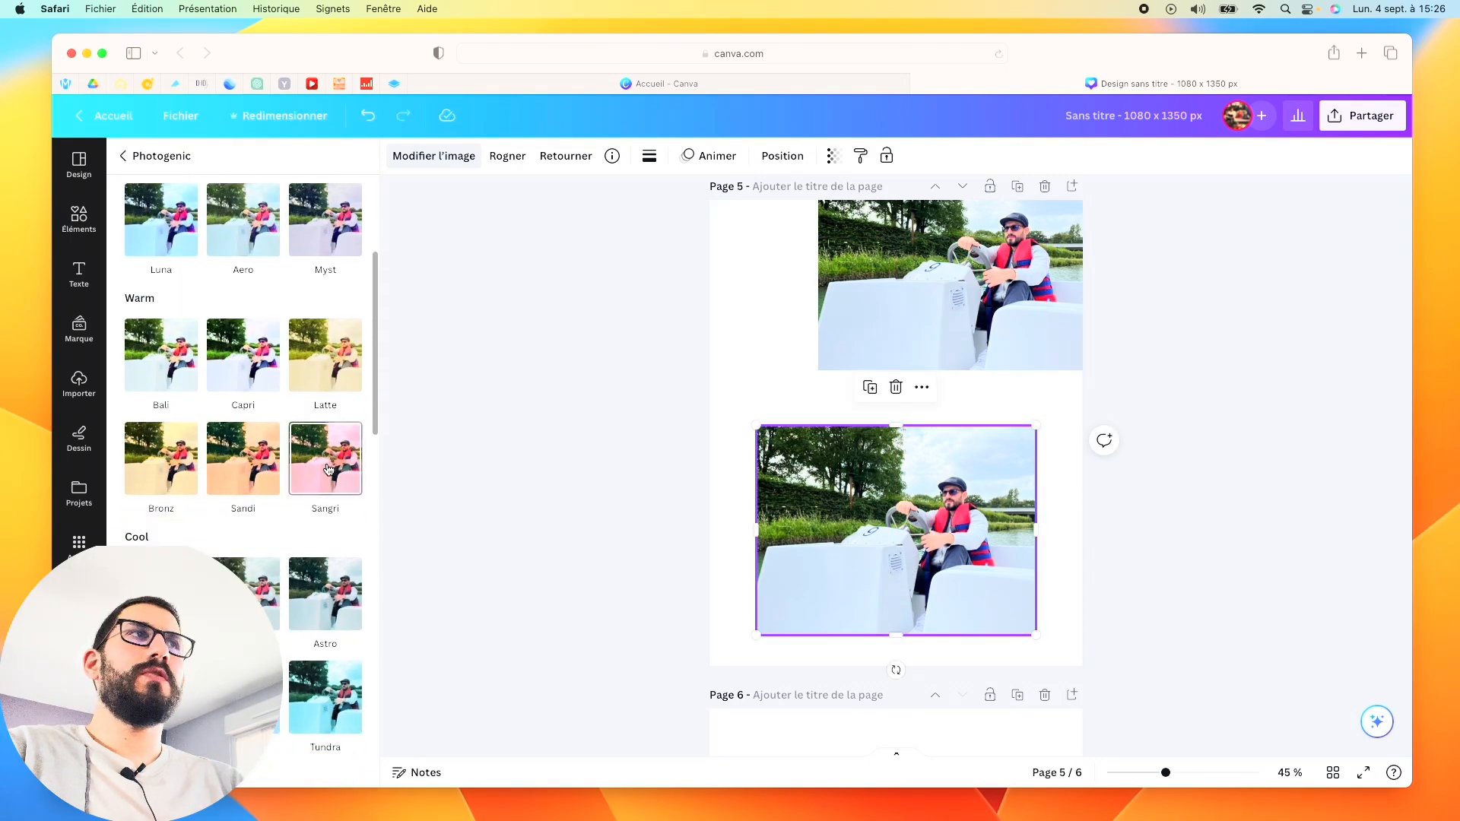
pyautogui.click(328, 469)
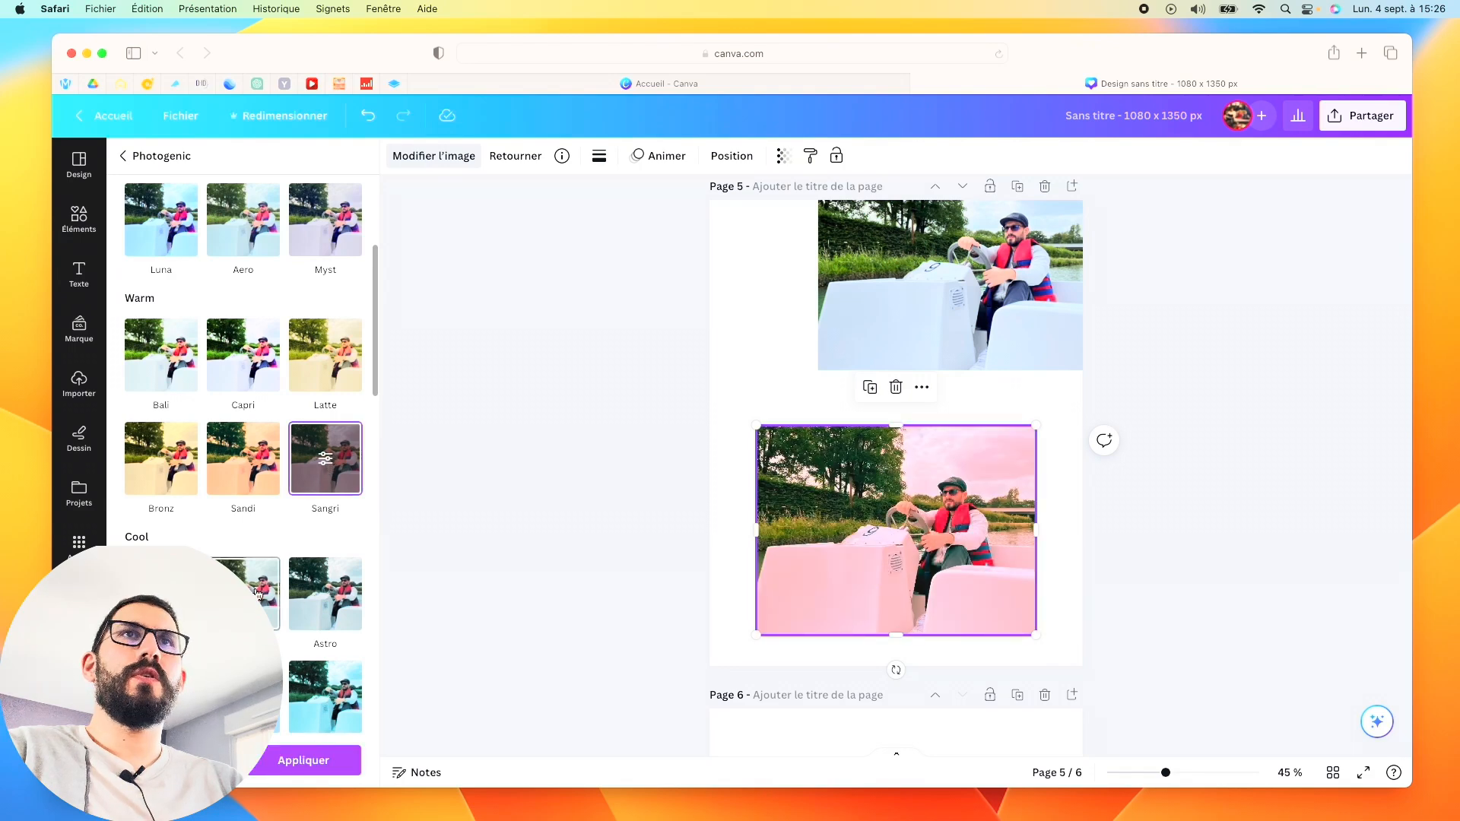
pyautogui.scroll(-2, 257, 594)
pyautogui.click(241, 542)
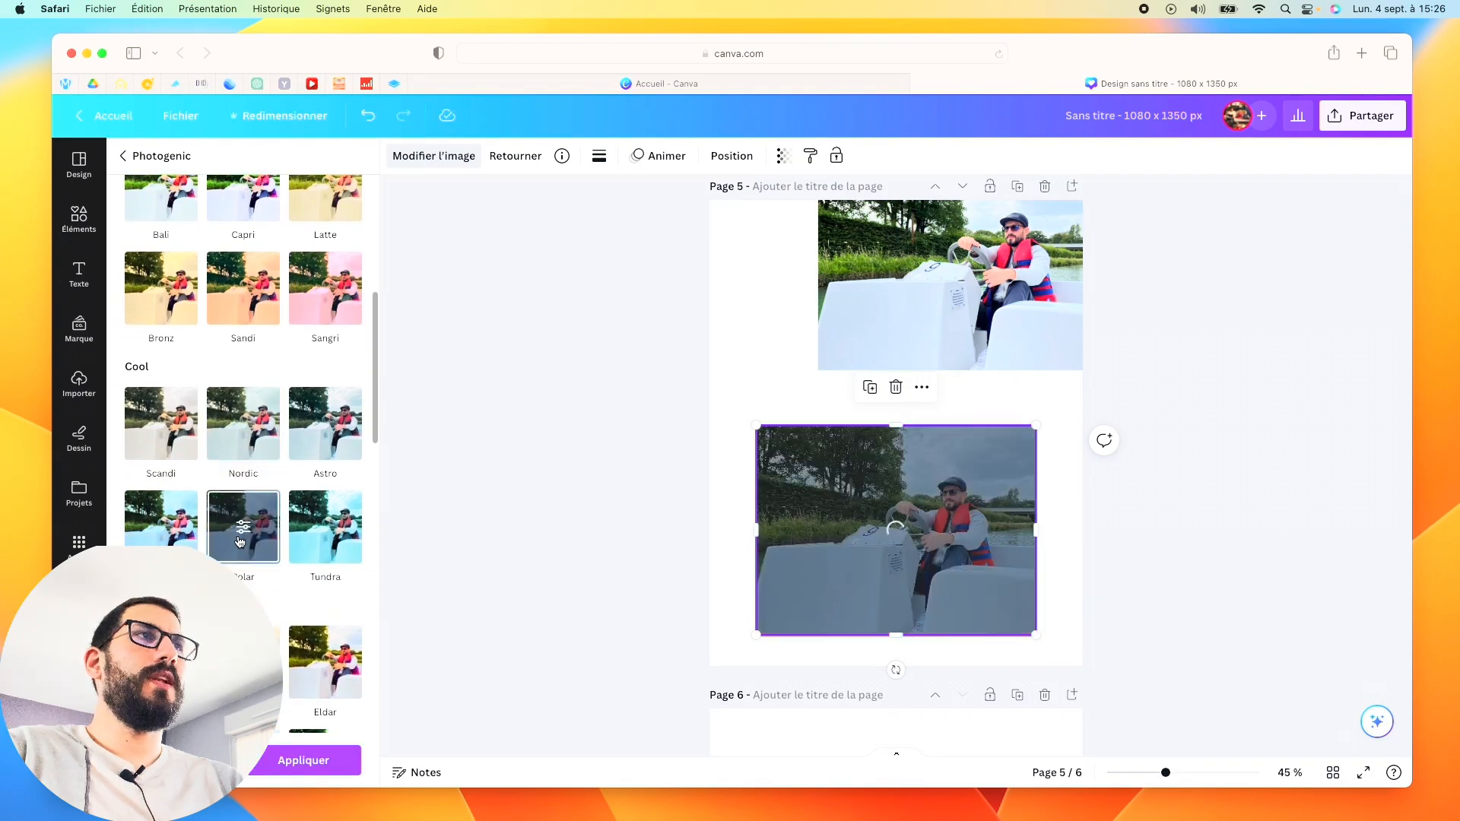
pyautogui.scroll(-1, 243, 563)
pyautogui.click(247, 585)
# Step: Try the Vivid filter Aria on the lower boat photo and view its intensity setting
pyautogui.scroll(-1, 249, 585)
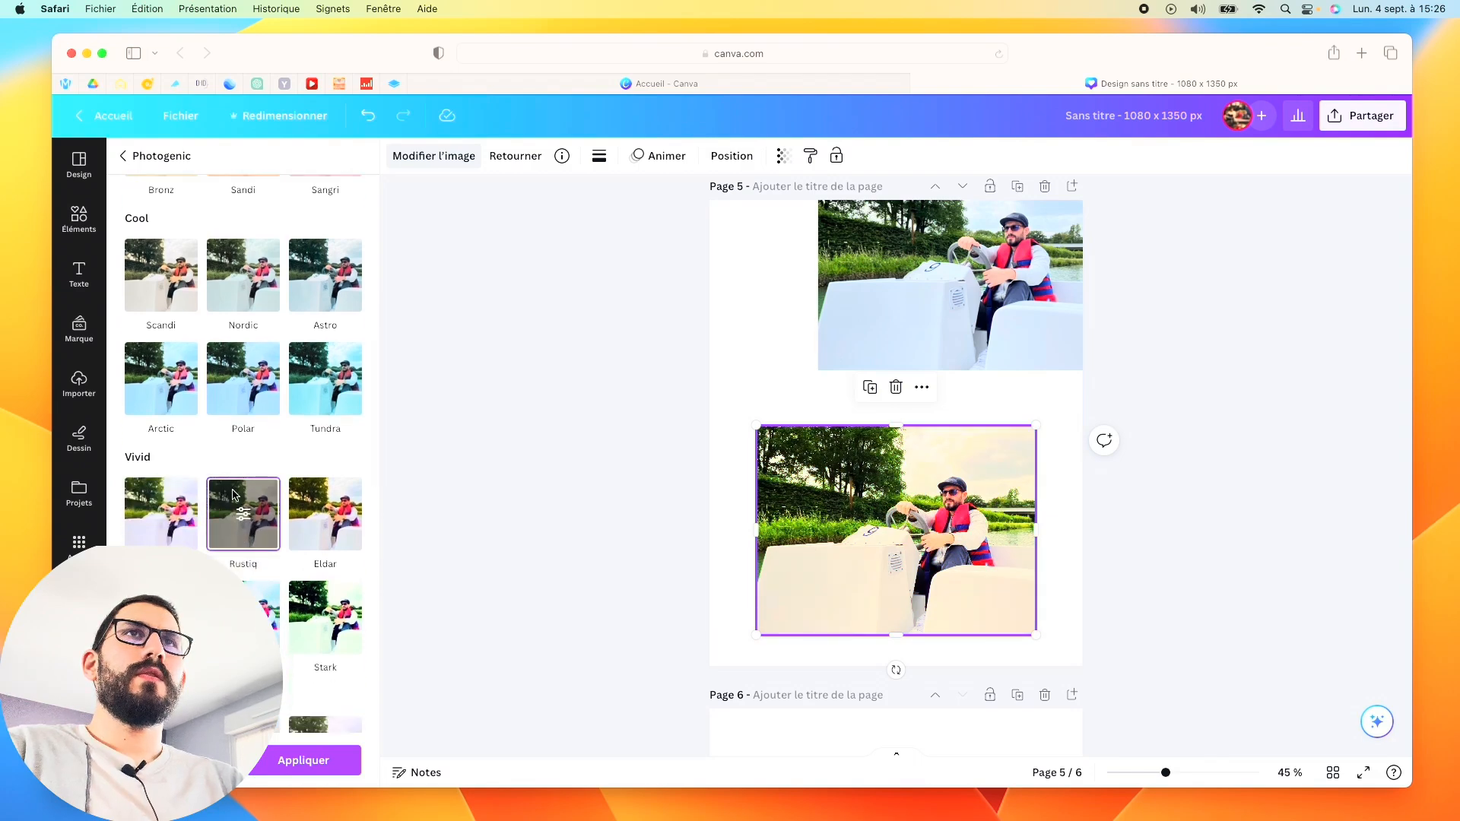
pyautogui.click(243, 616)
pyautogui.scroll(-1, 243, 617)
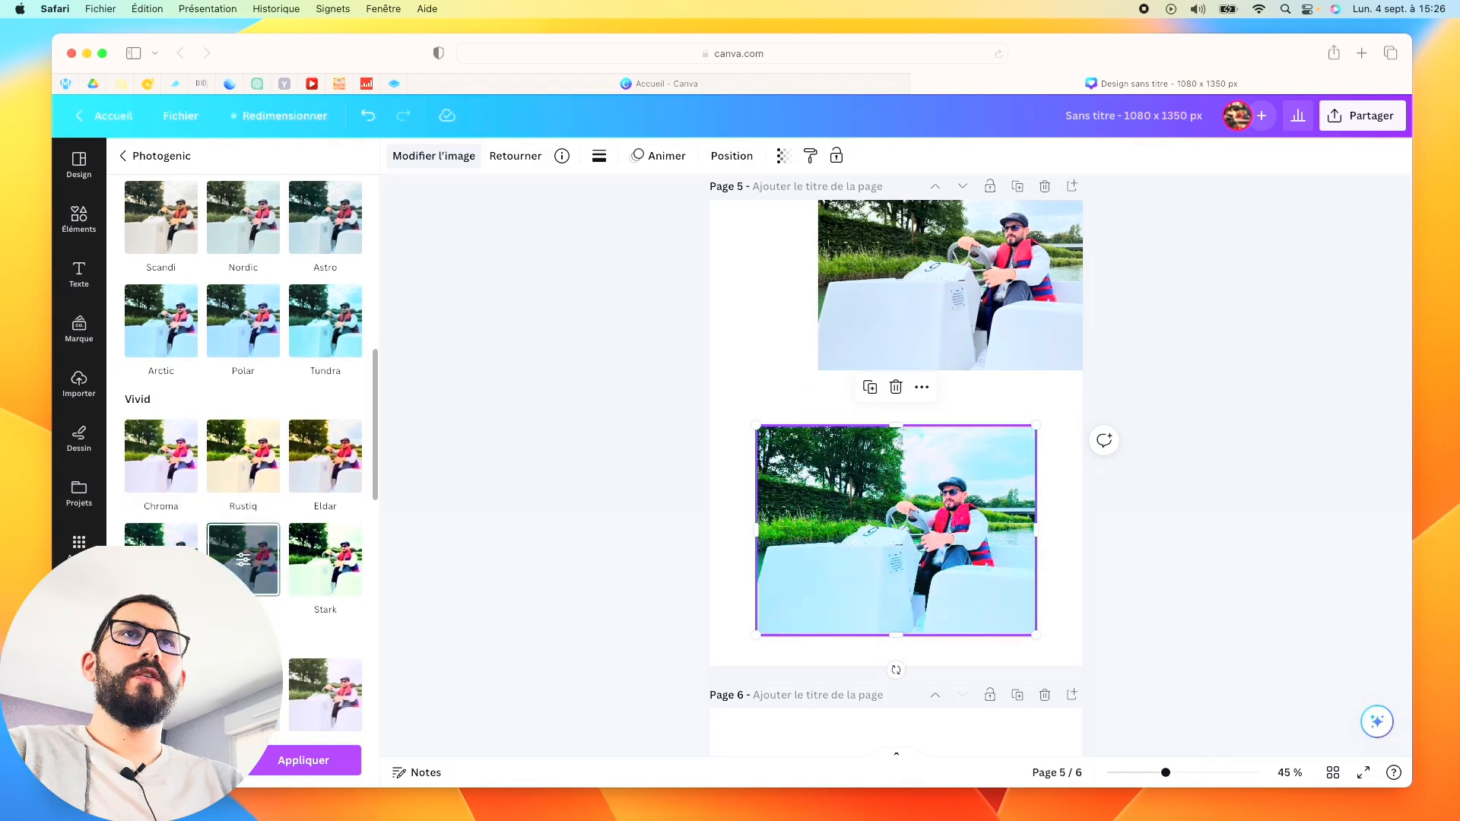
pyautogui.click(245, 518)
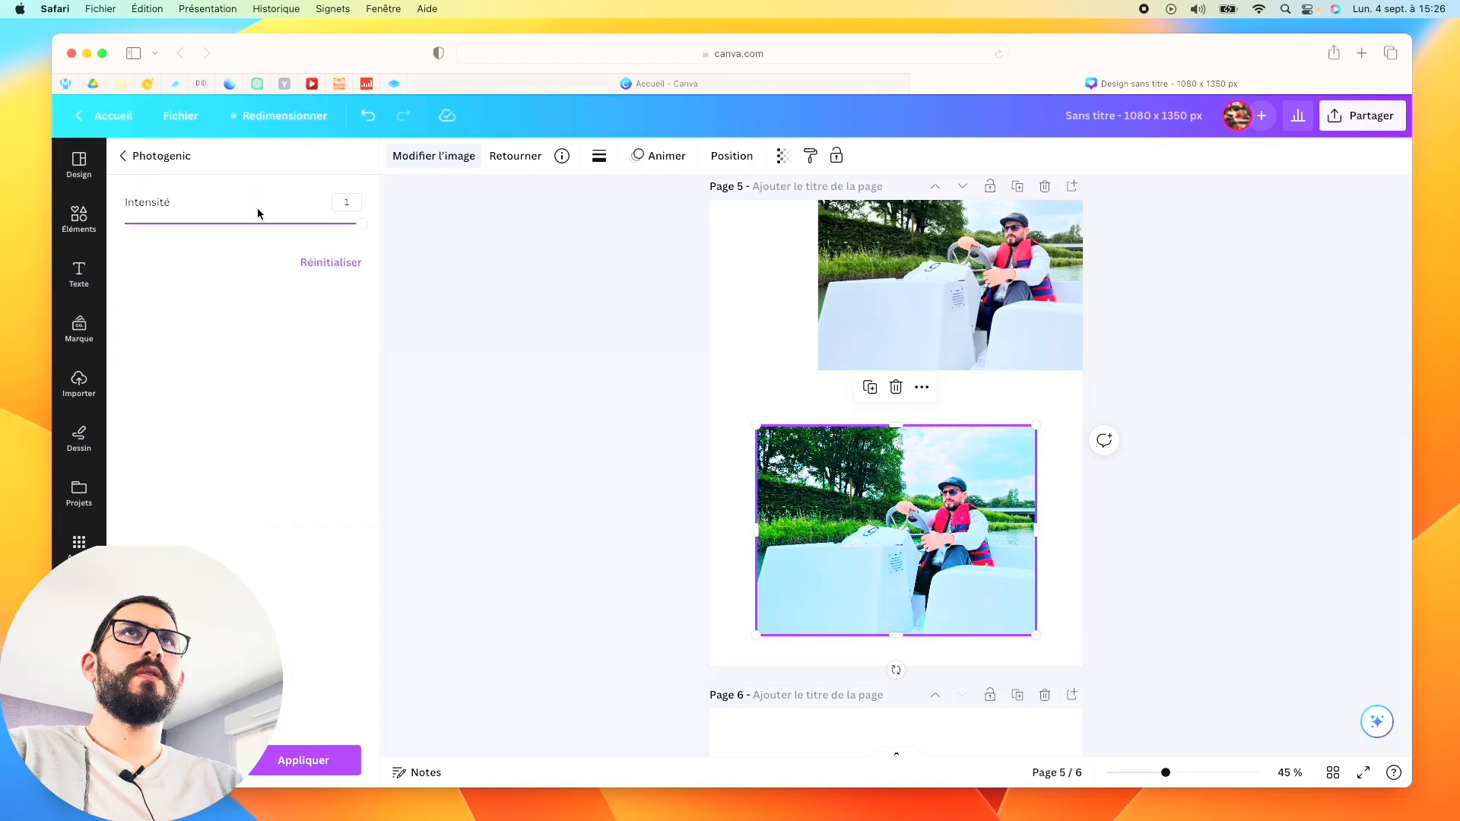
pyautogui.click(127, 156)
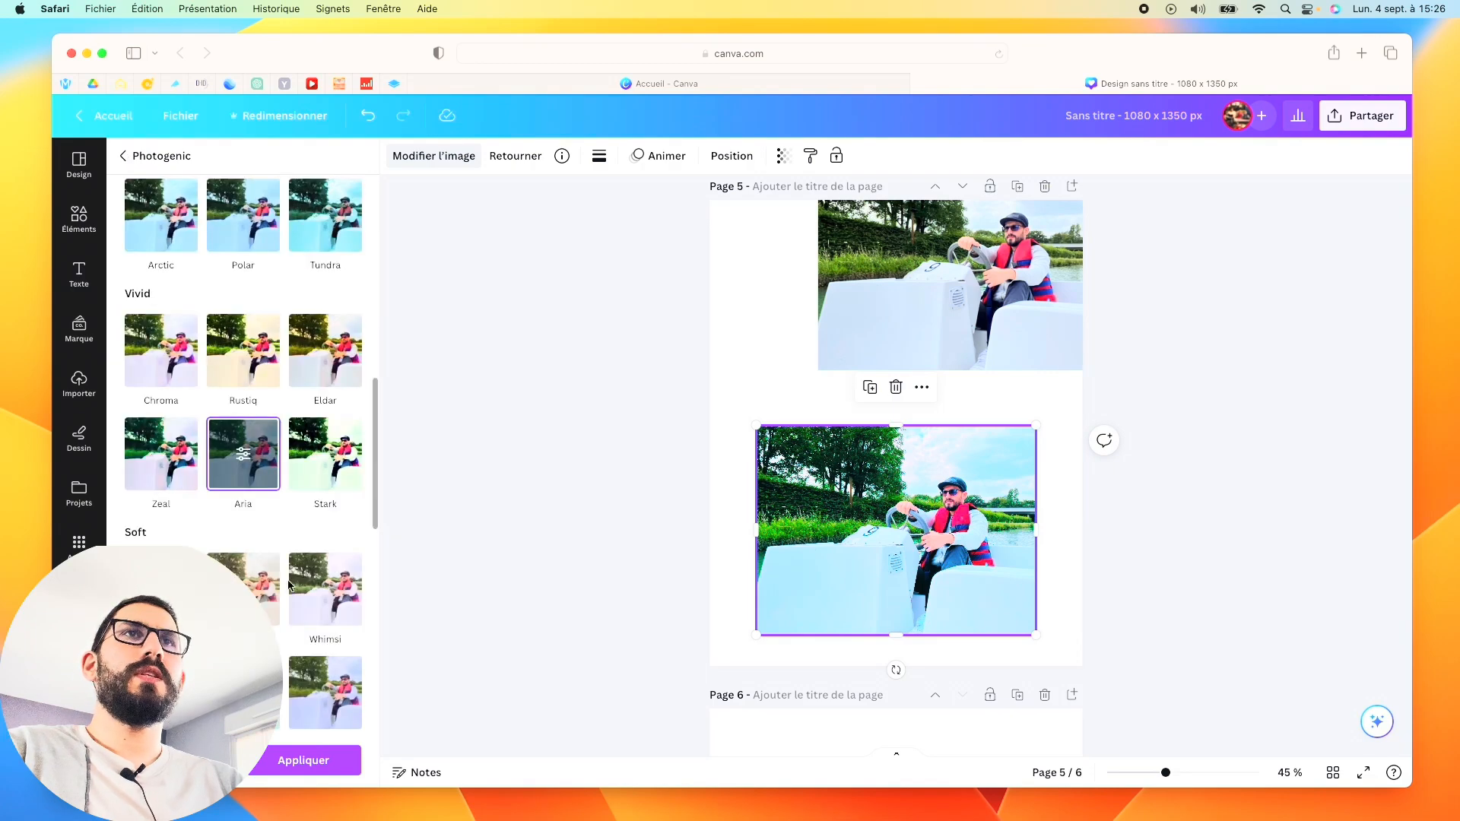
# Step: Try the Vintage filters Antiq and Retro on the lower boat photo
pyautogui.scroll(-5, 291, 532)
pyautogui.click(325, 592)
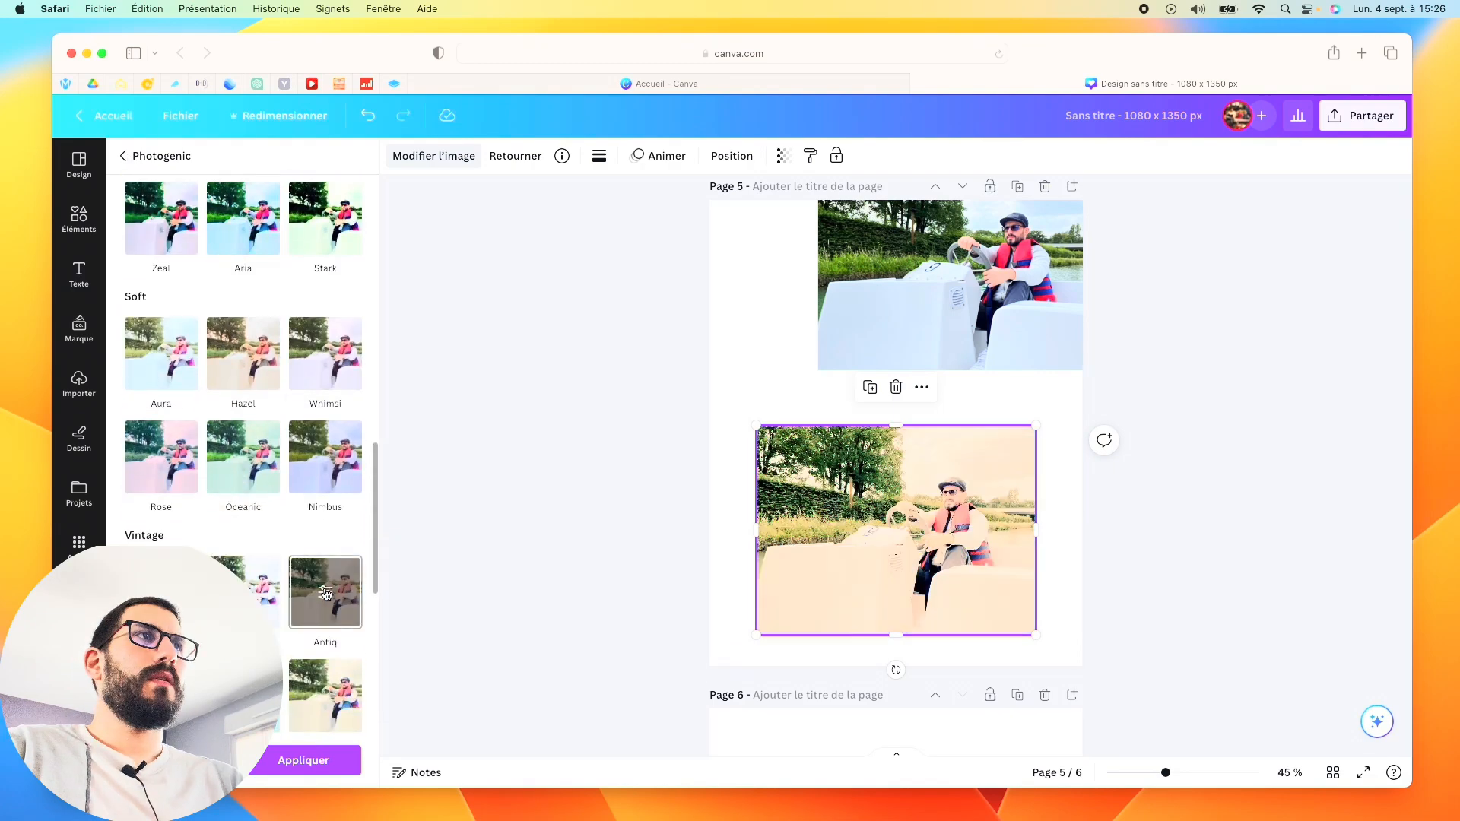
pyautogui.scroll(-3, 321, 592)
pyautogui.scroll(-1, 321, 592)
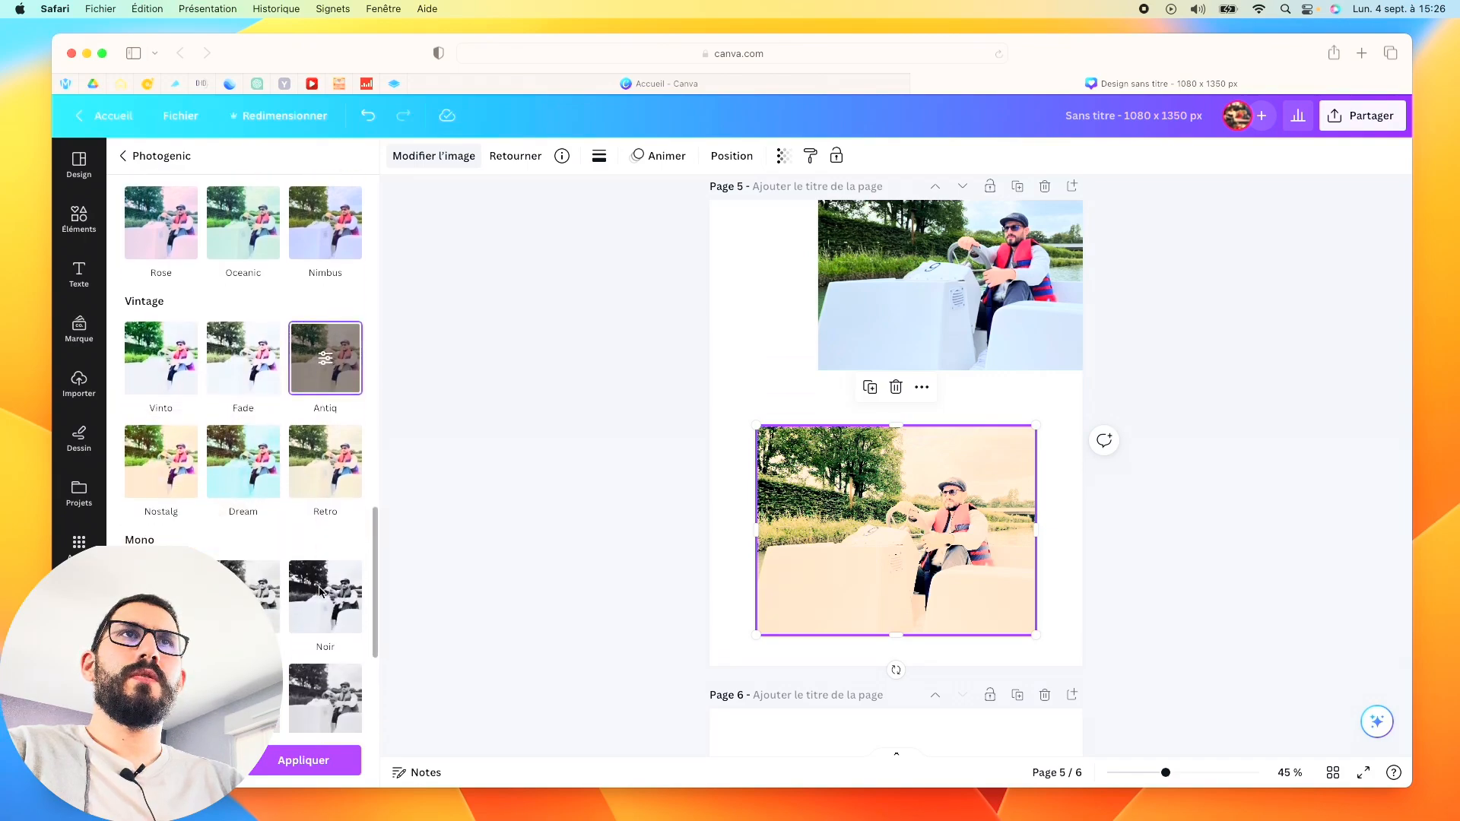
pyautogui.click(320, 464)
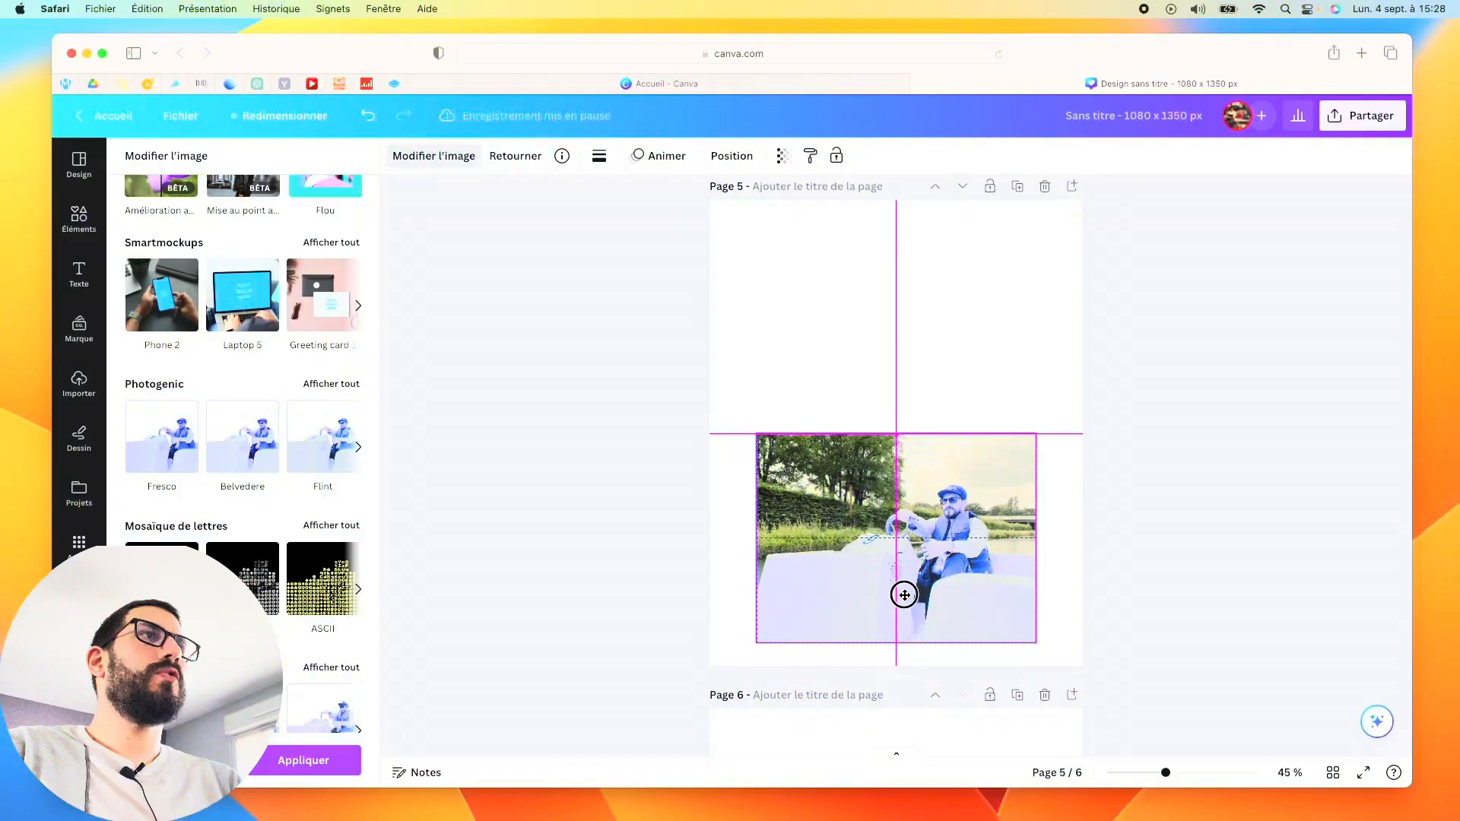
# Step: Place the recoloured boat photo at the lower centre of page 5, deselect it and return to page 4
pyautogui.moveTo(903, 593); pyautogui.dragTo(902, 595)
pyautogui.click(977, 398)
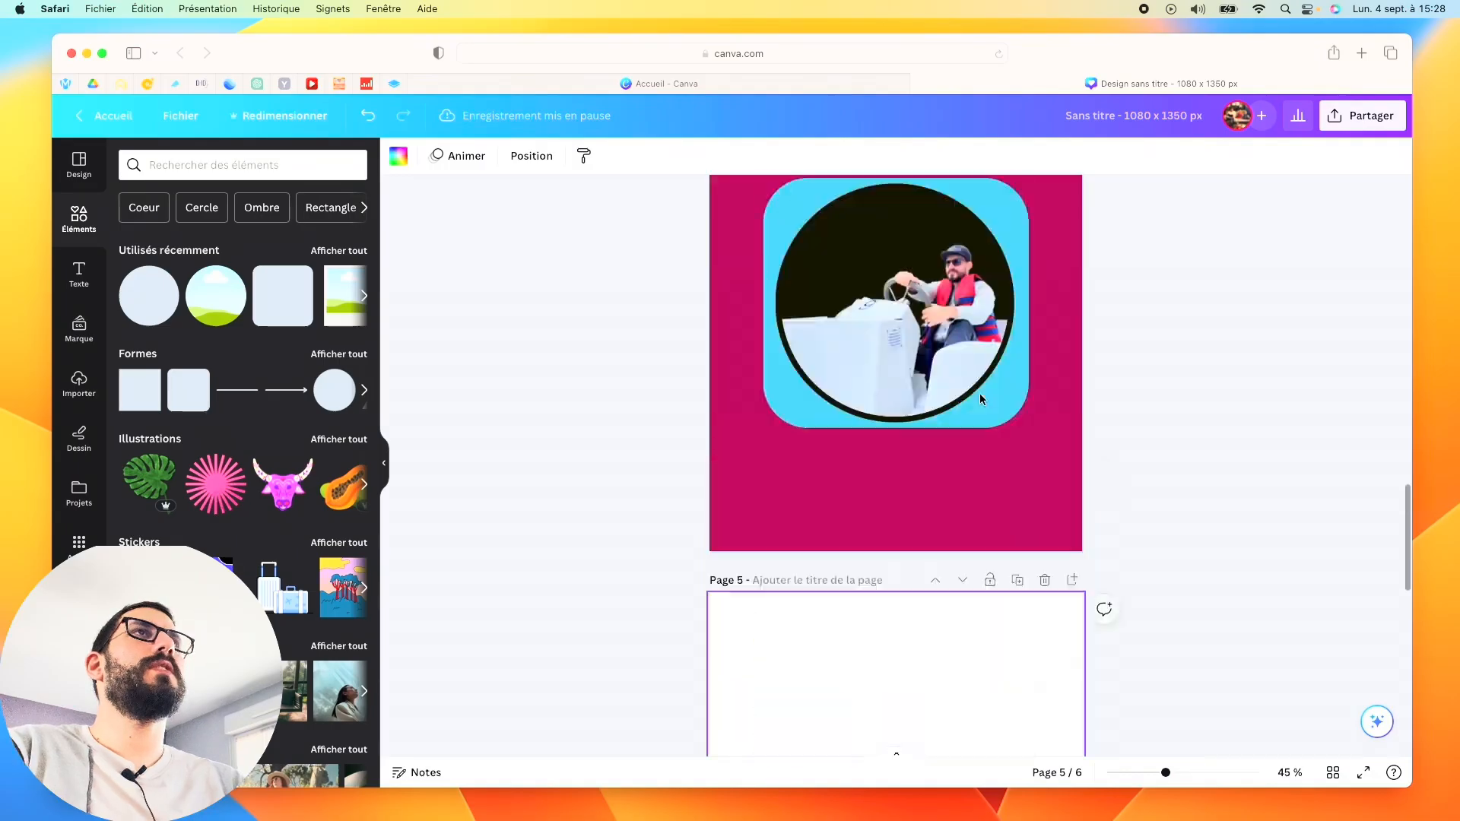
pyautogui.scroll(5, 981, 398)
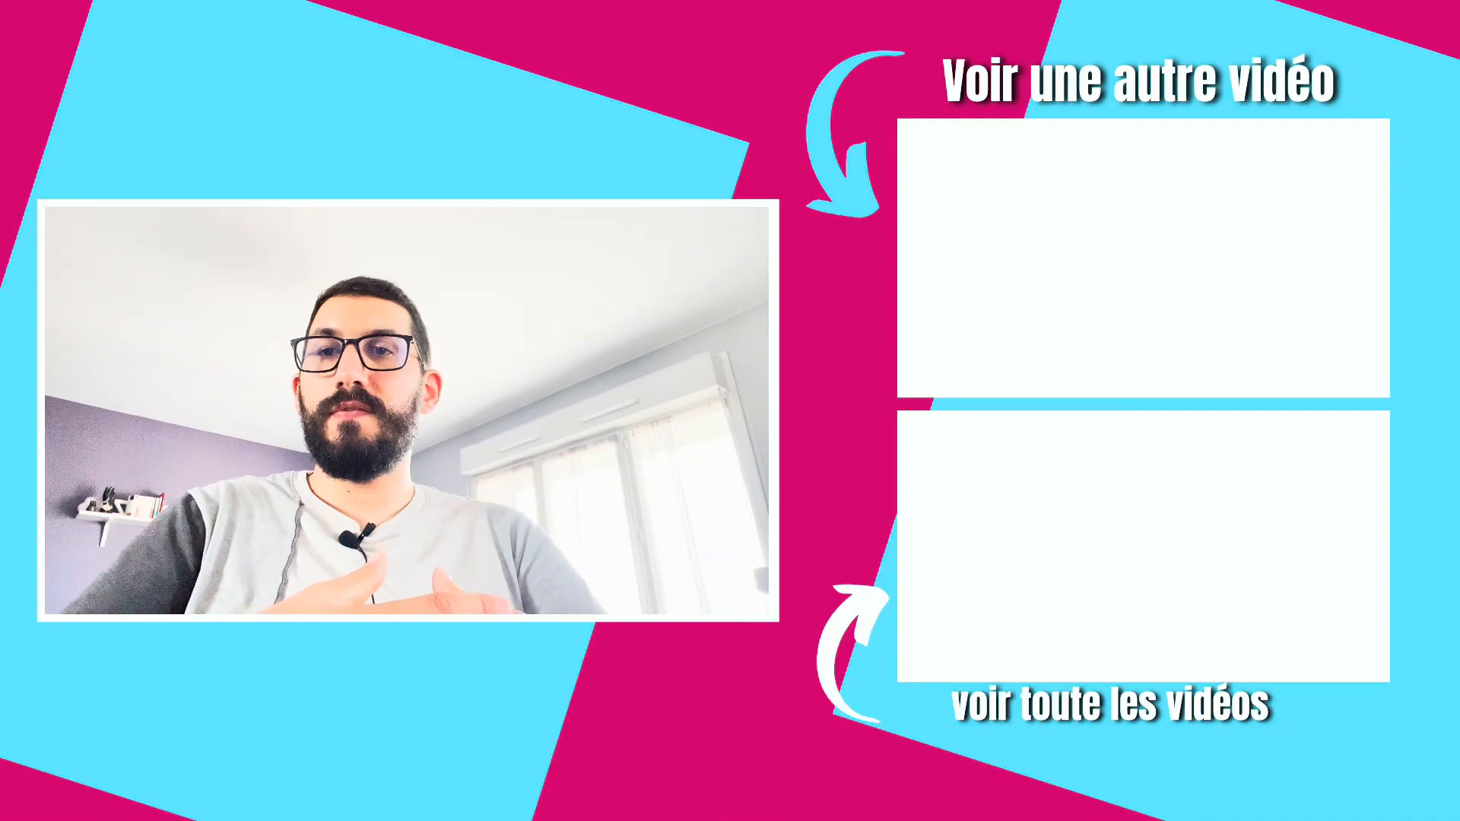